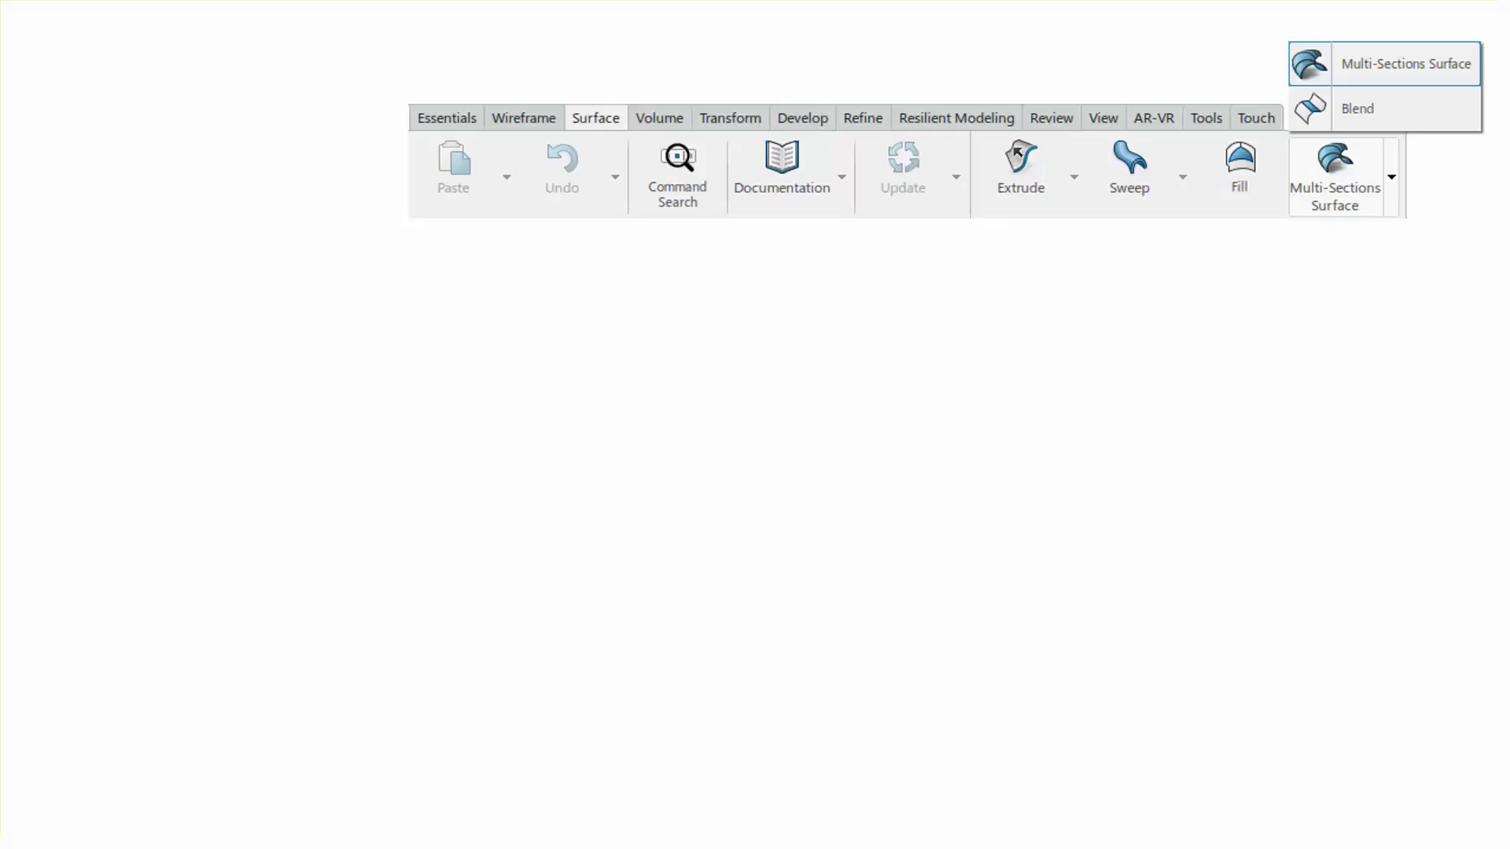
pyautogui.click(988, 672)
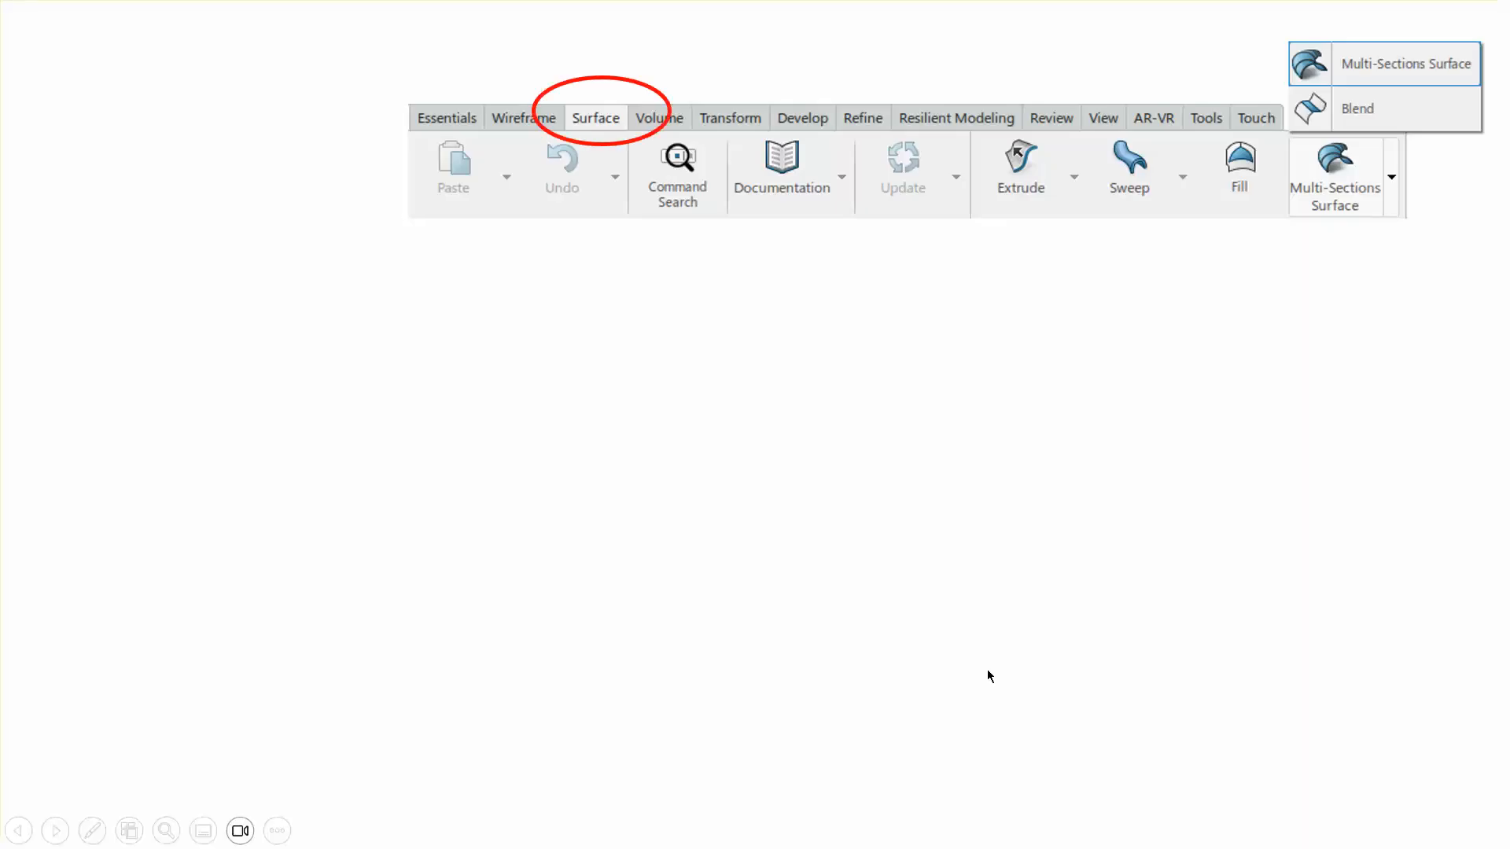
pyautogui.click(996, 658)
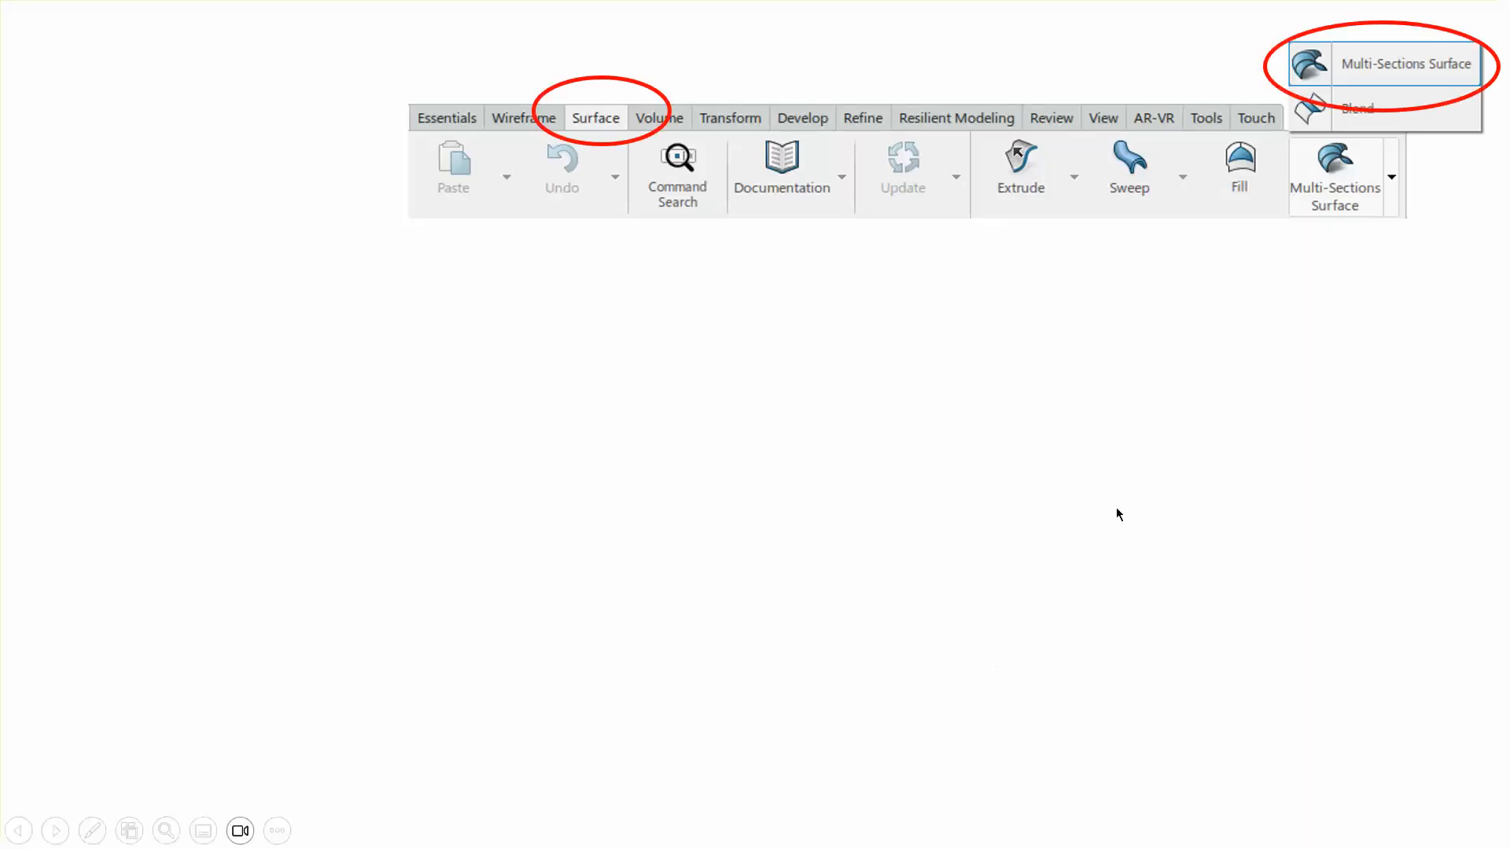
pyautogui.click(1014, 611)
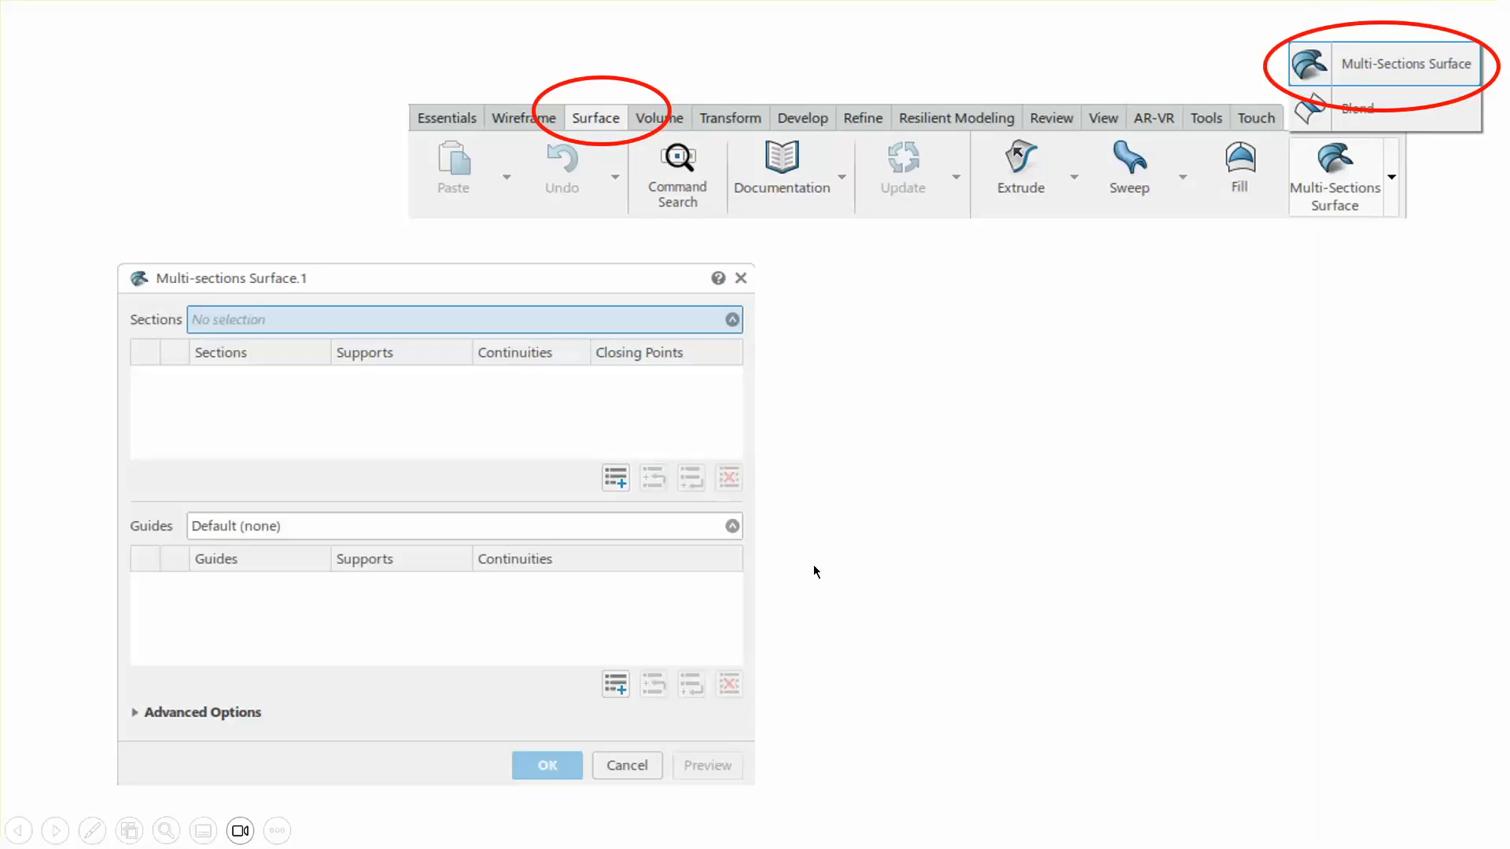
pyautogui.click(1076, 625)
pyautogui.click(1076, 624)
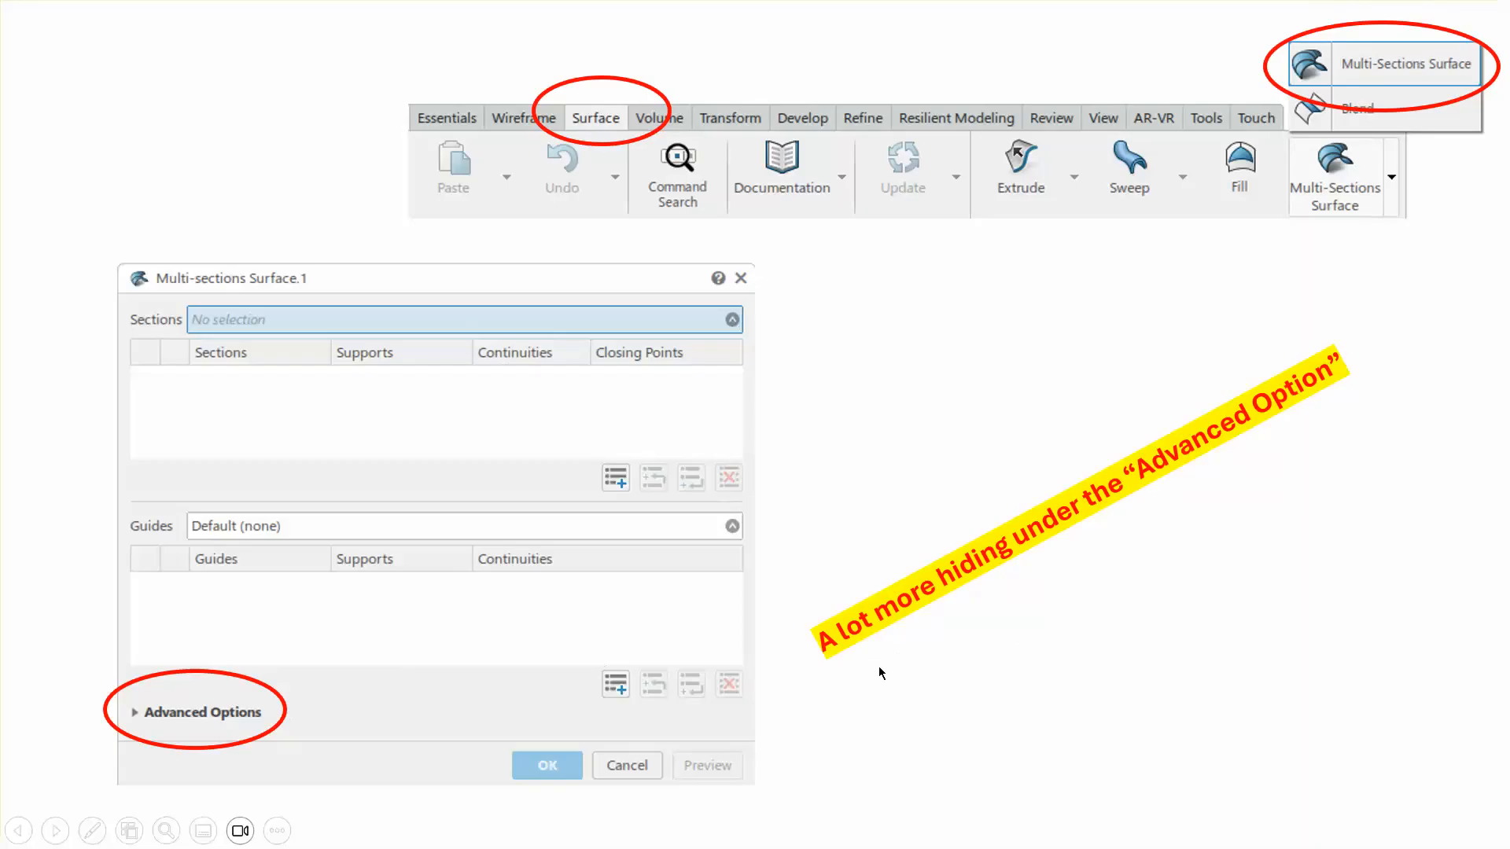
pyautogui.click(1082, 658)
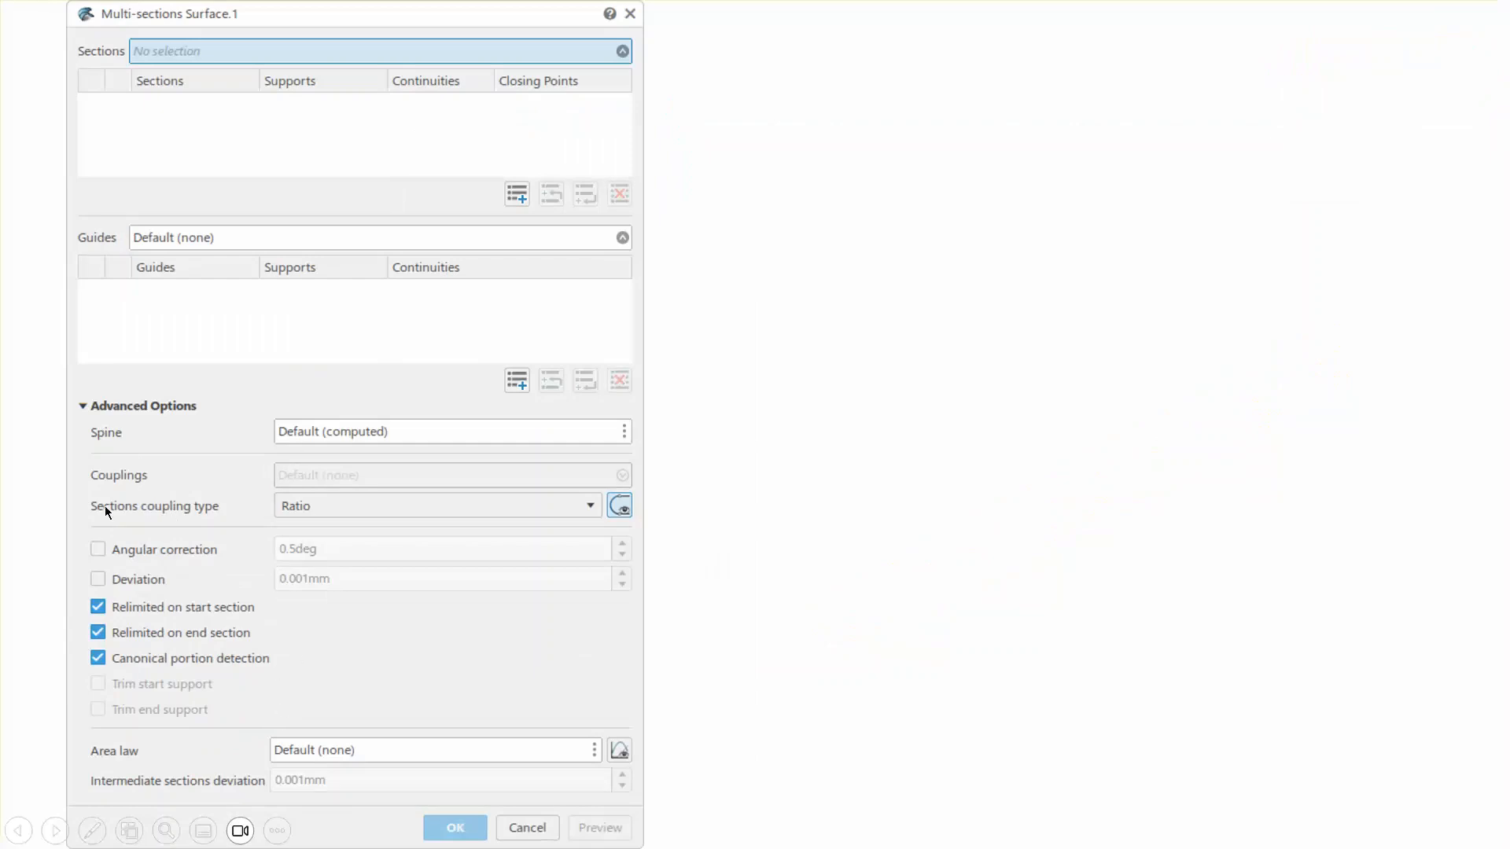
pyautogui.click(814, 652)
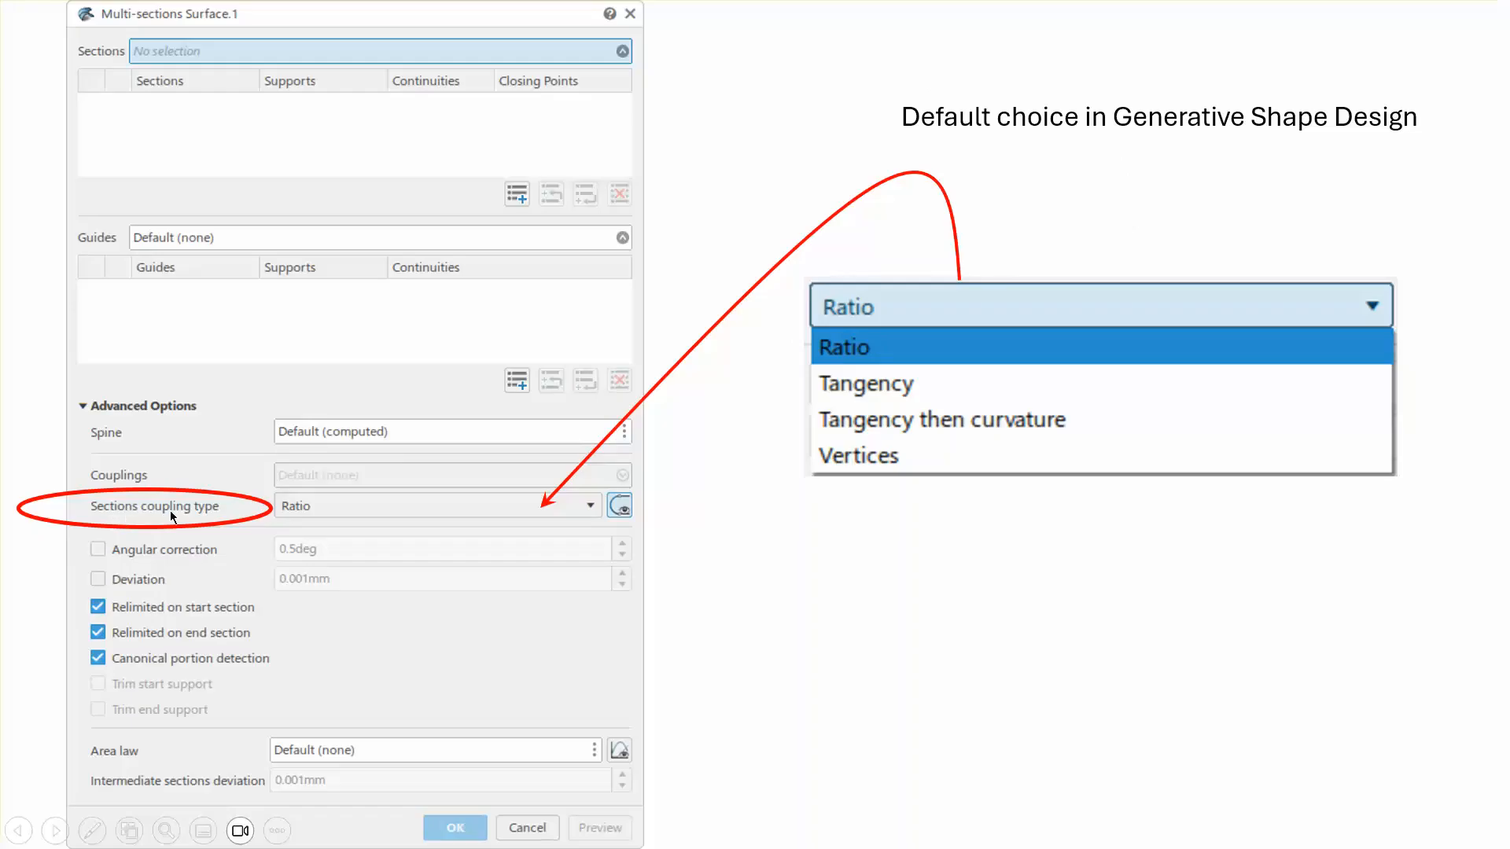
pyautogui.click(979, 582)
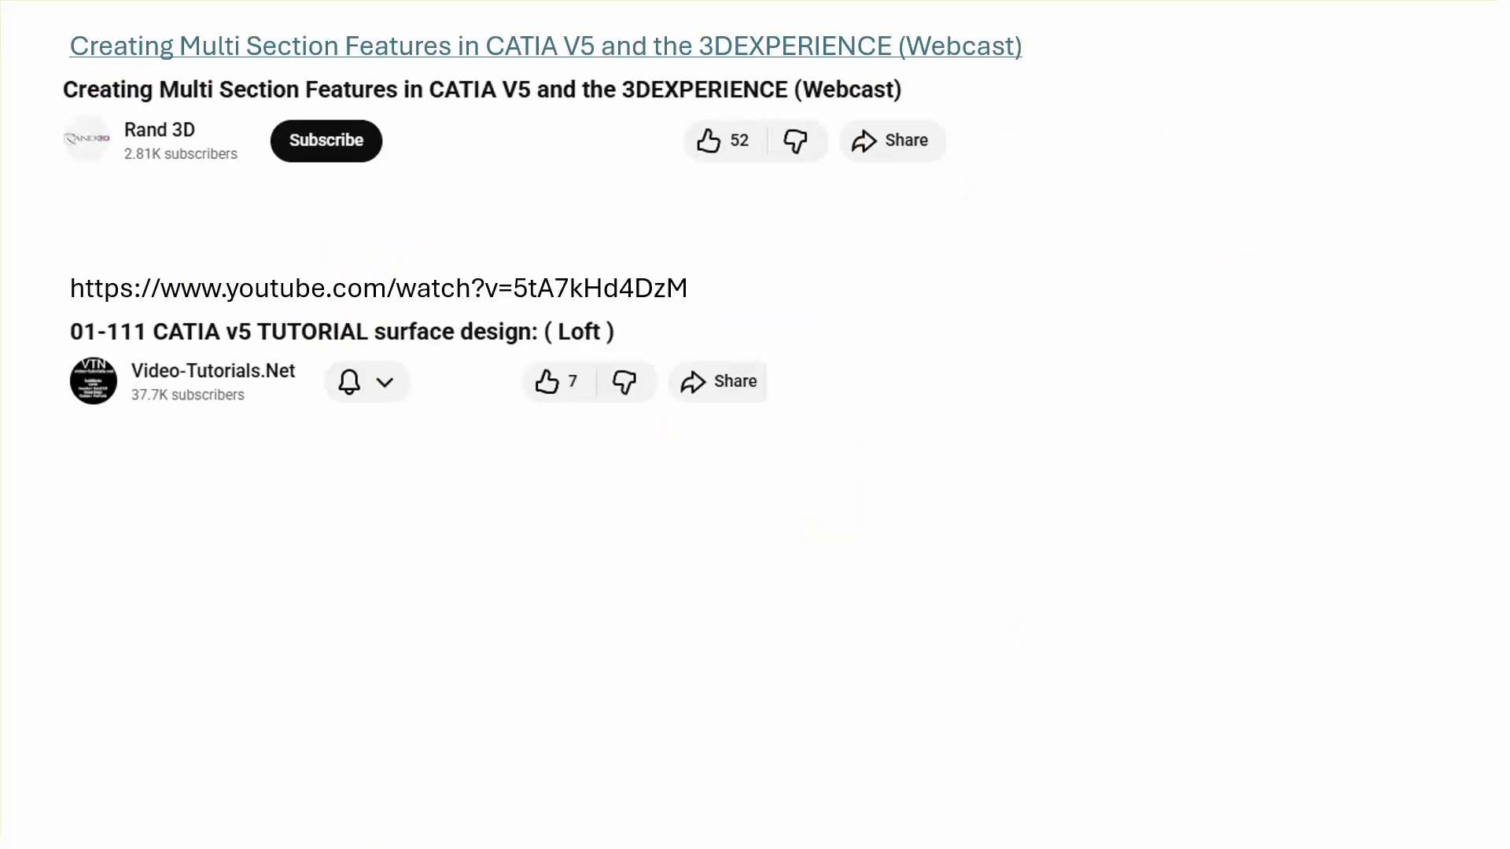
pyautogui.click(451, 482)
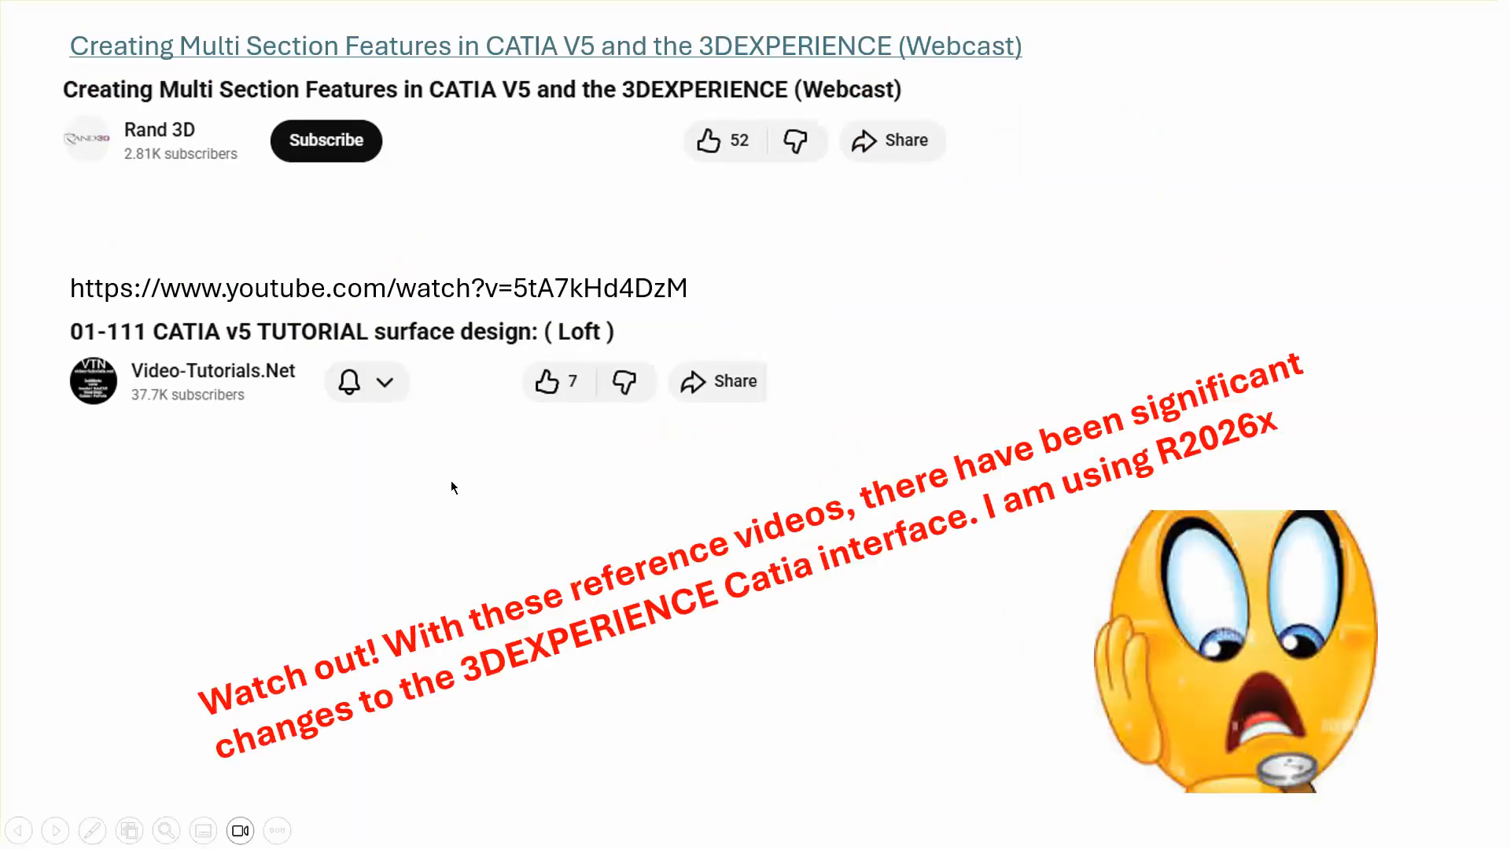
pyautogui.click(370, 586)
pyautogui.click(369, 592)
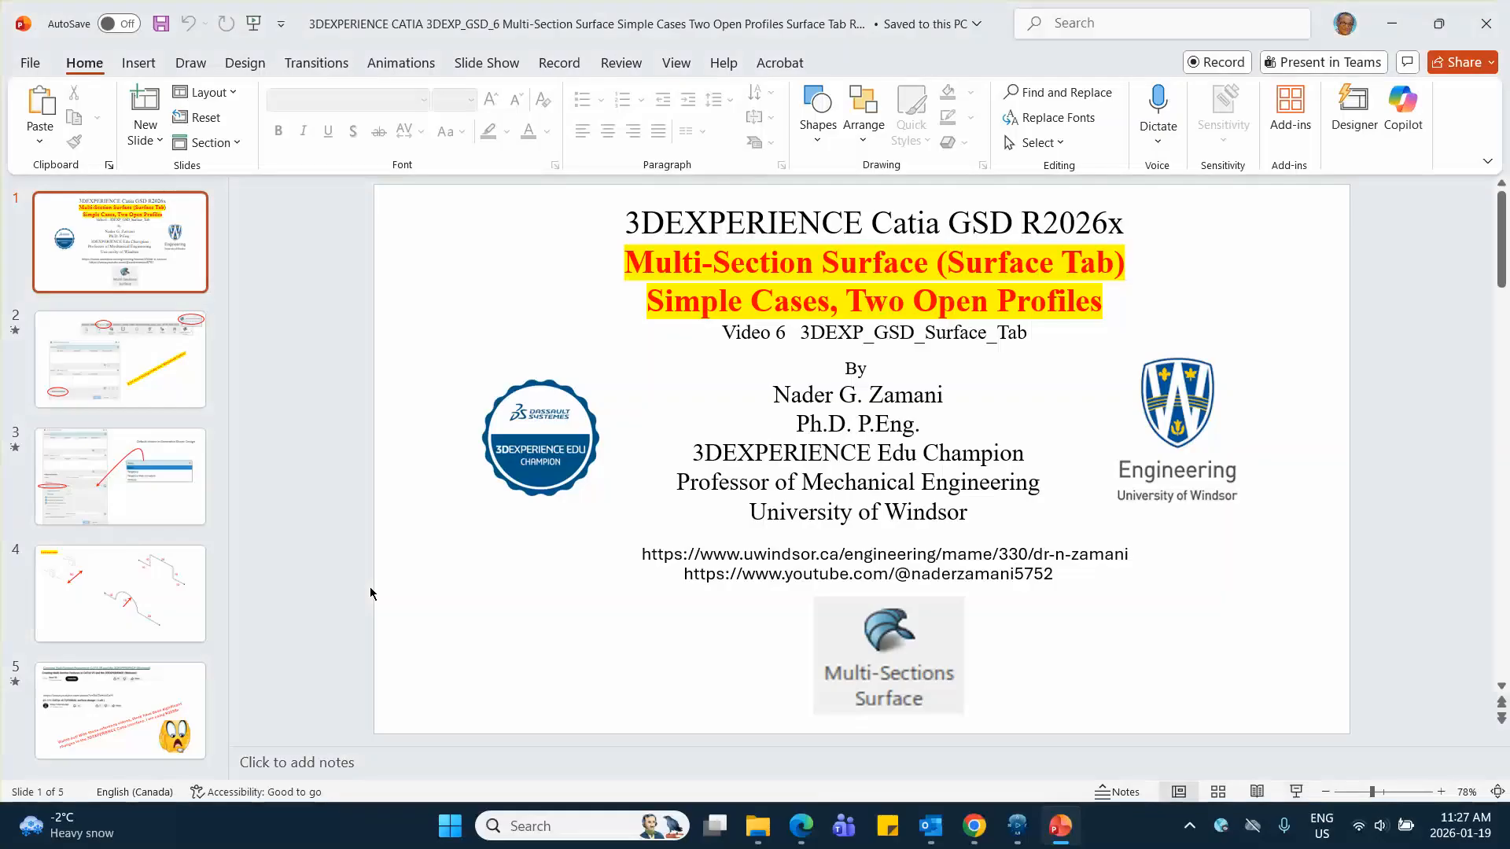
# Switch to 3DEXPERIENCE CATIA, start a Multi-Sections Surface, collapse its advanced options and place the dialog clear of both profiles
pyautogui.click(1017, 826)
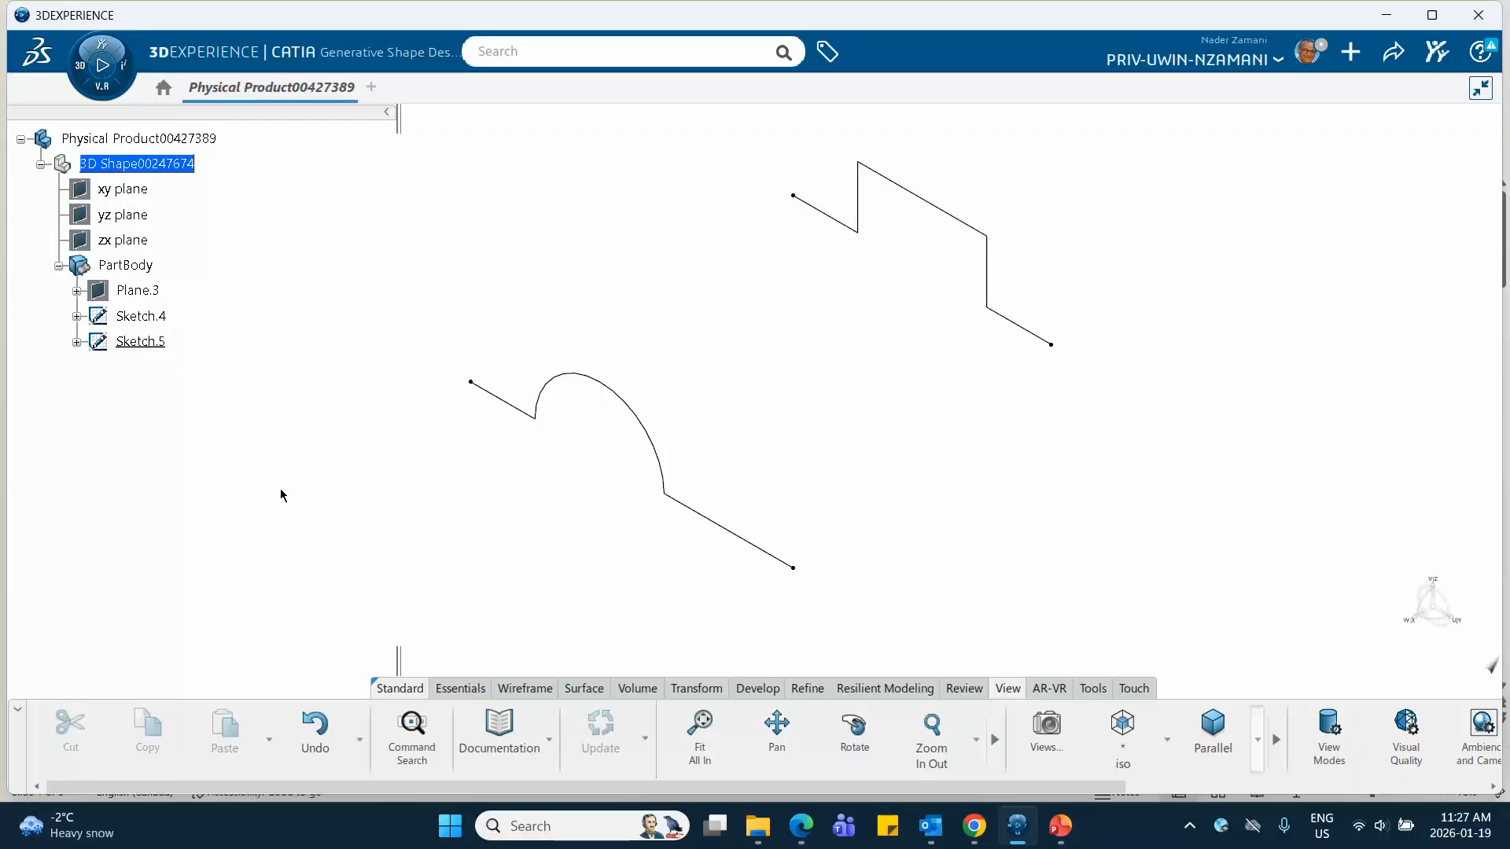
pyautogui.click(584, 688)
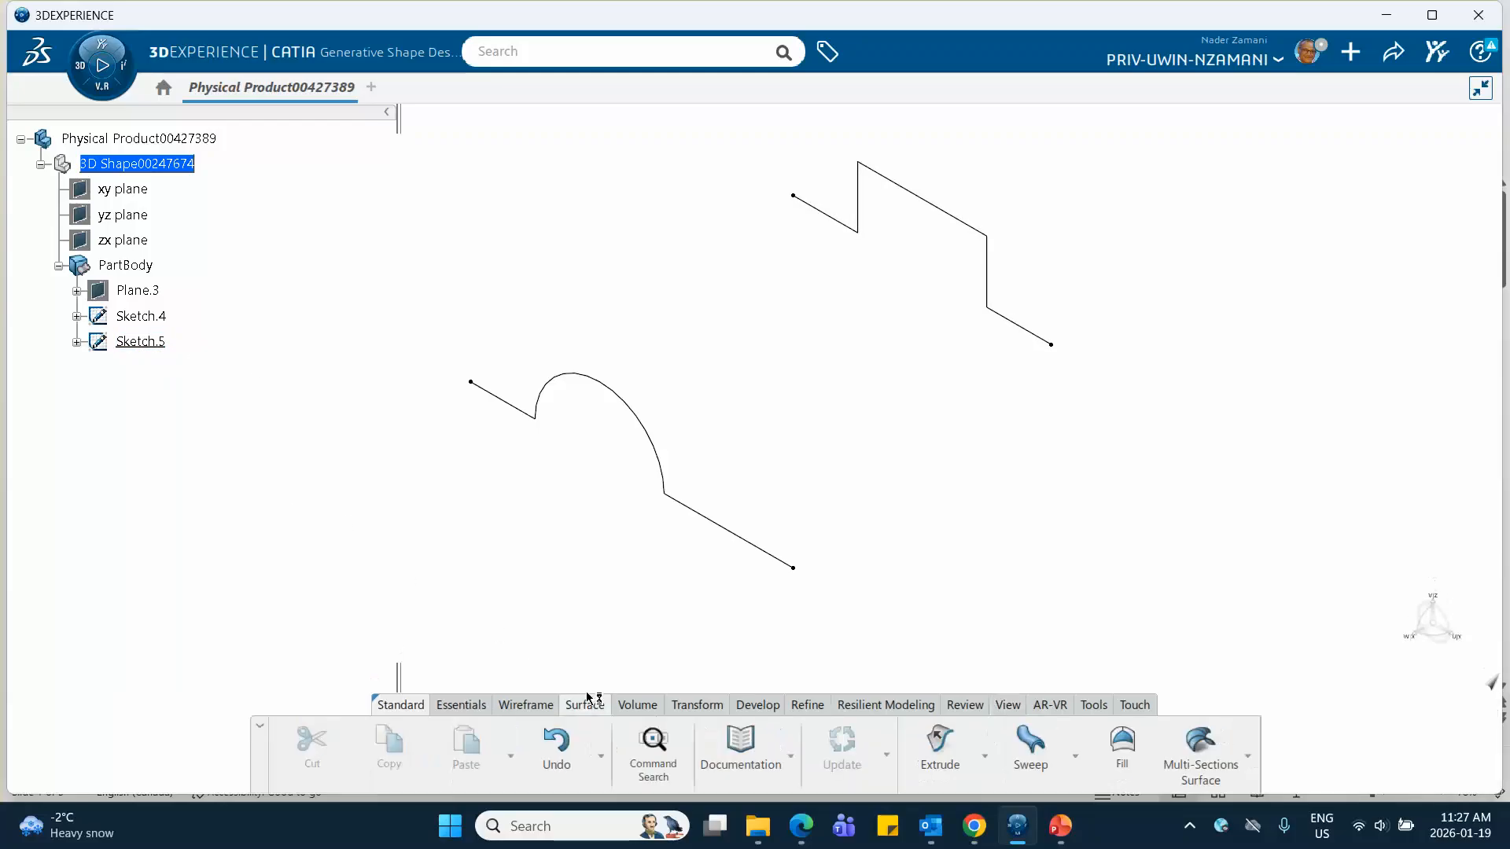
pyautogui.click(1248, 762)
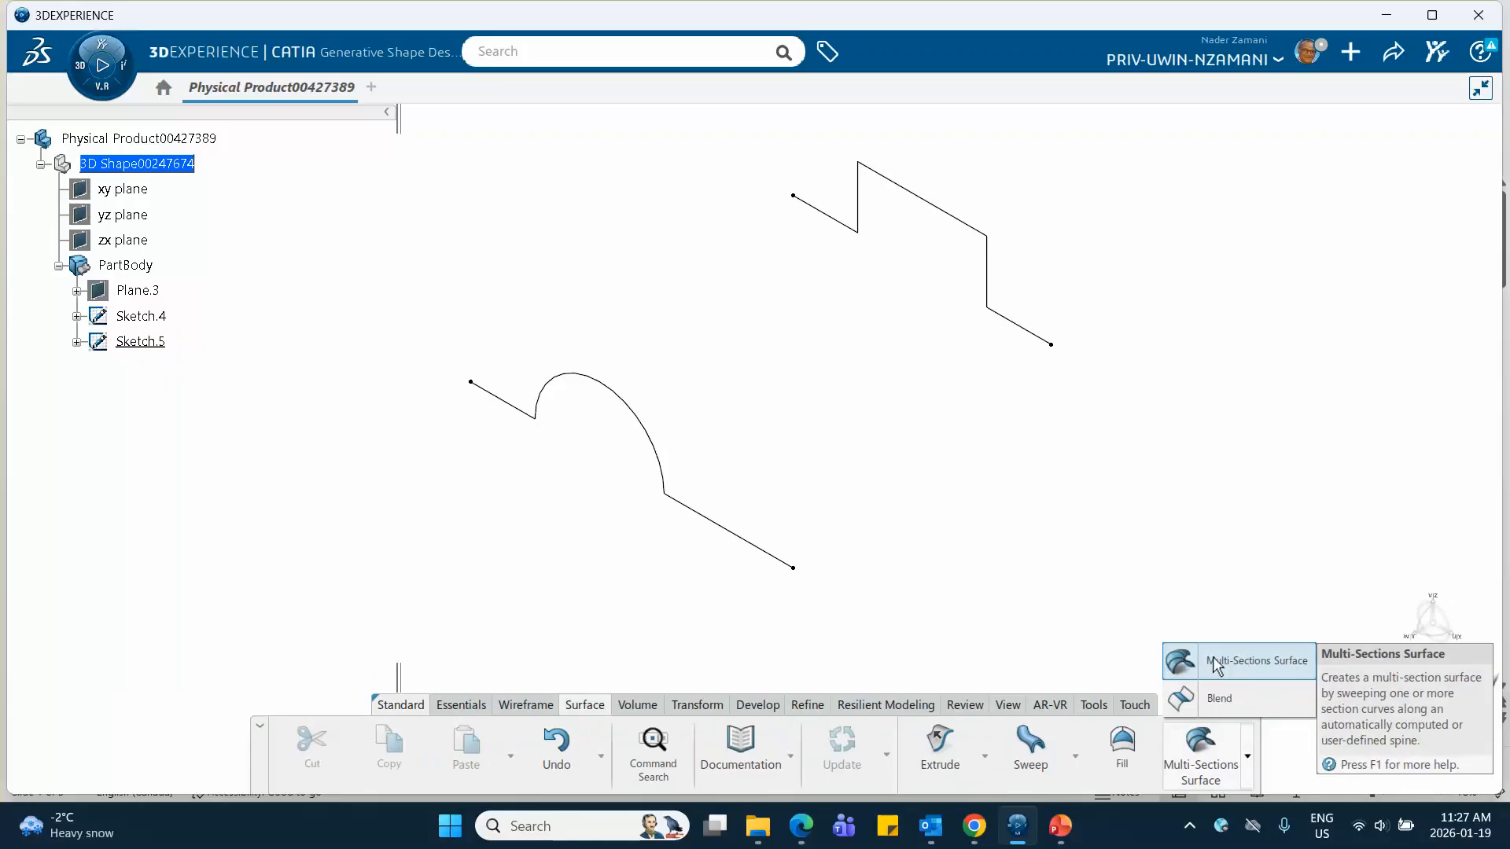
pyautogui.click(1237, 662)
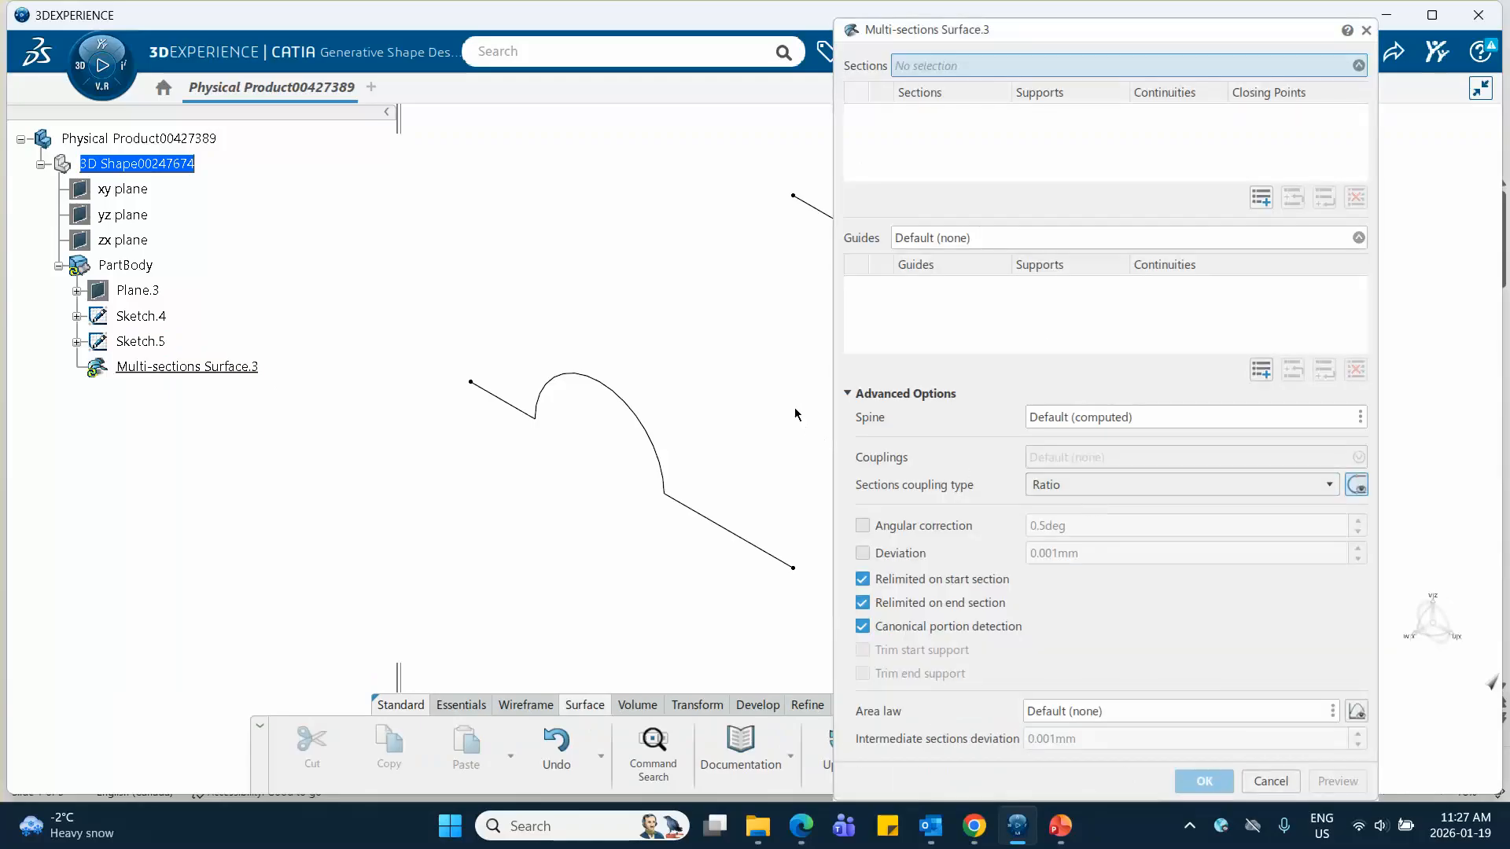
pyautogui.moveTo(753, 344)
pyautogui.mouseDown(button='middle')
pyautogui.moveTo(516, 361)
pyautogui.moveTo(475, 380)
pyautogui.mouseUp(button='middle')
pyautogui.click(847, 393)
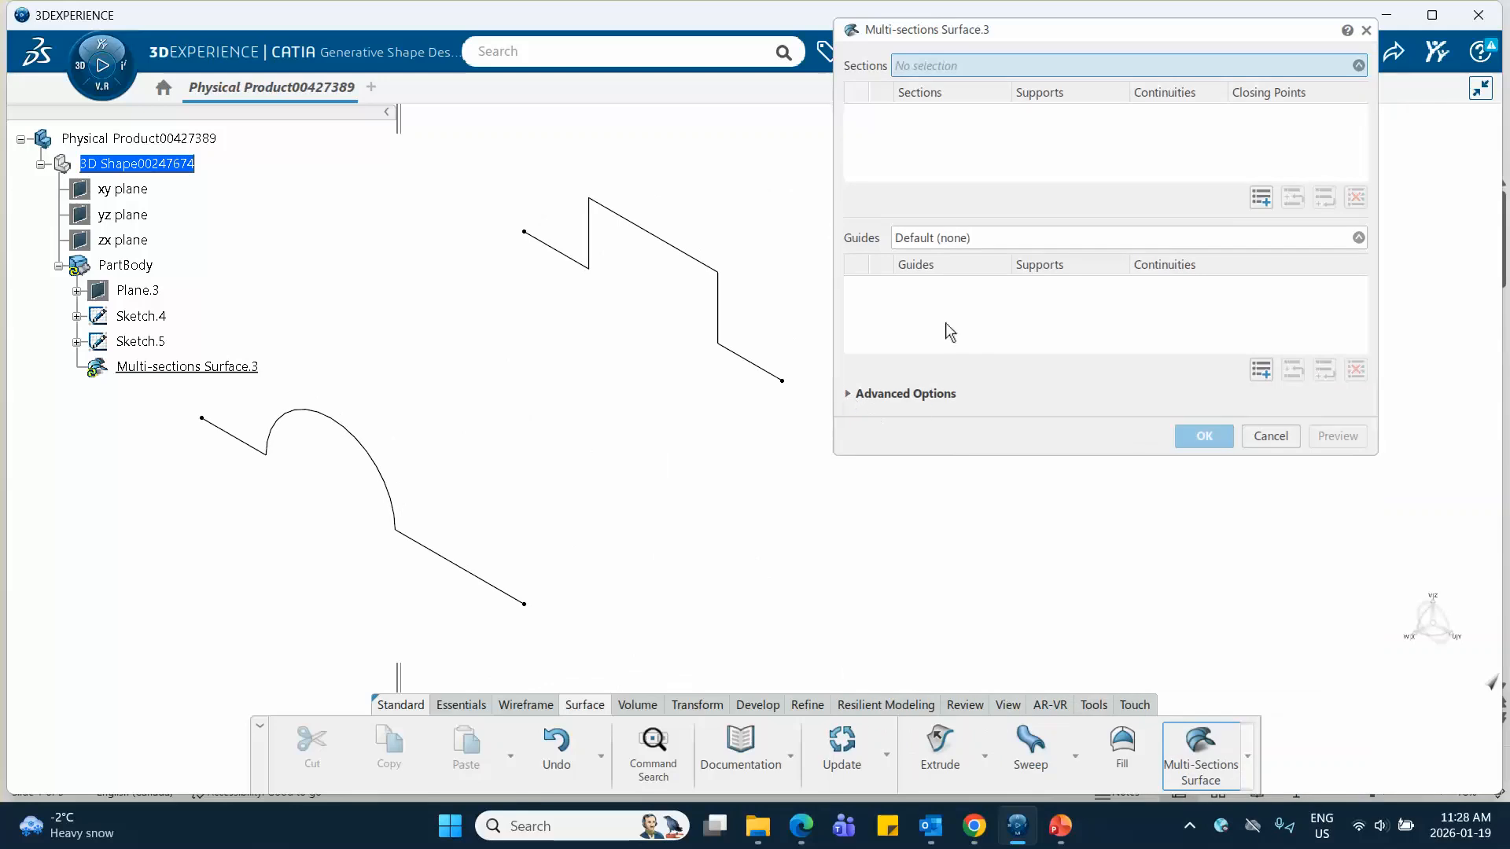
pyautogui.moveTo(1039, 49); pyautogui.dragTo(1036, 184)
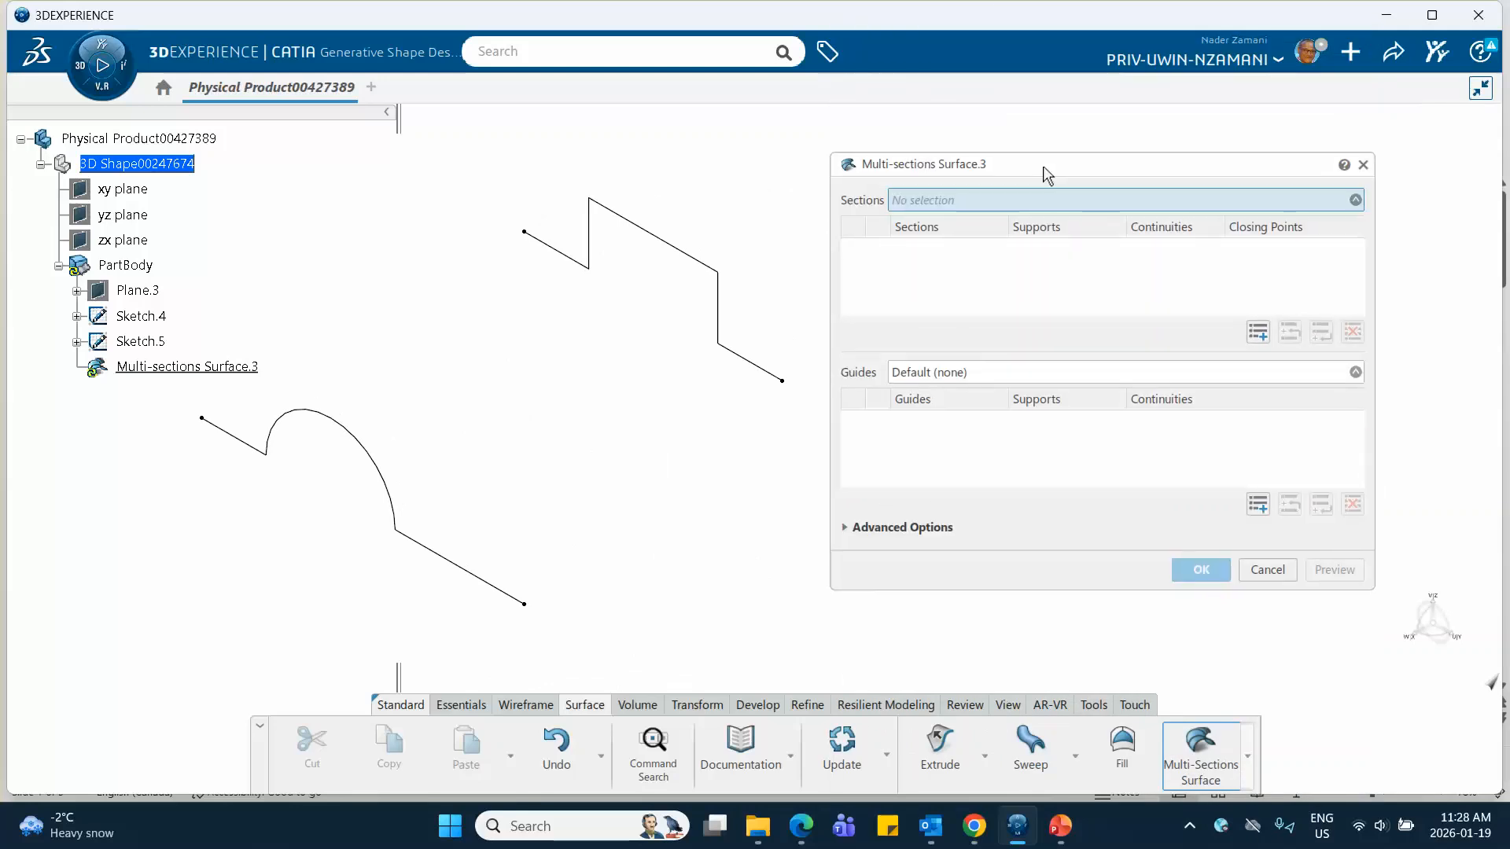
# Switch to the PowerPoint presentation to review the slide about the Multi-Sections Surface dialog, and return to 3DEXPERIENCE
pyautogui.click(1060, 837)
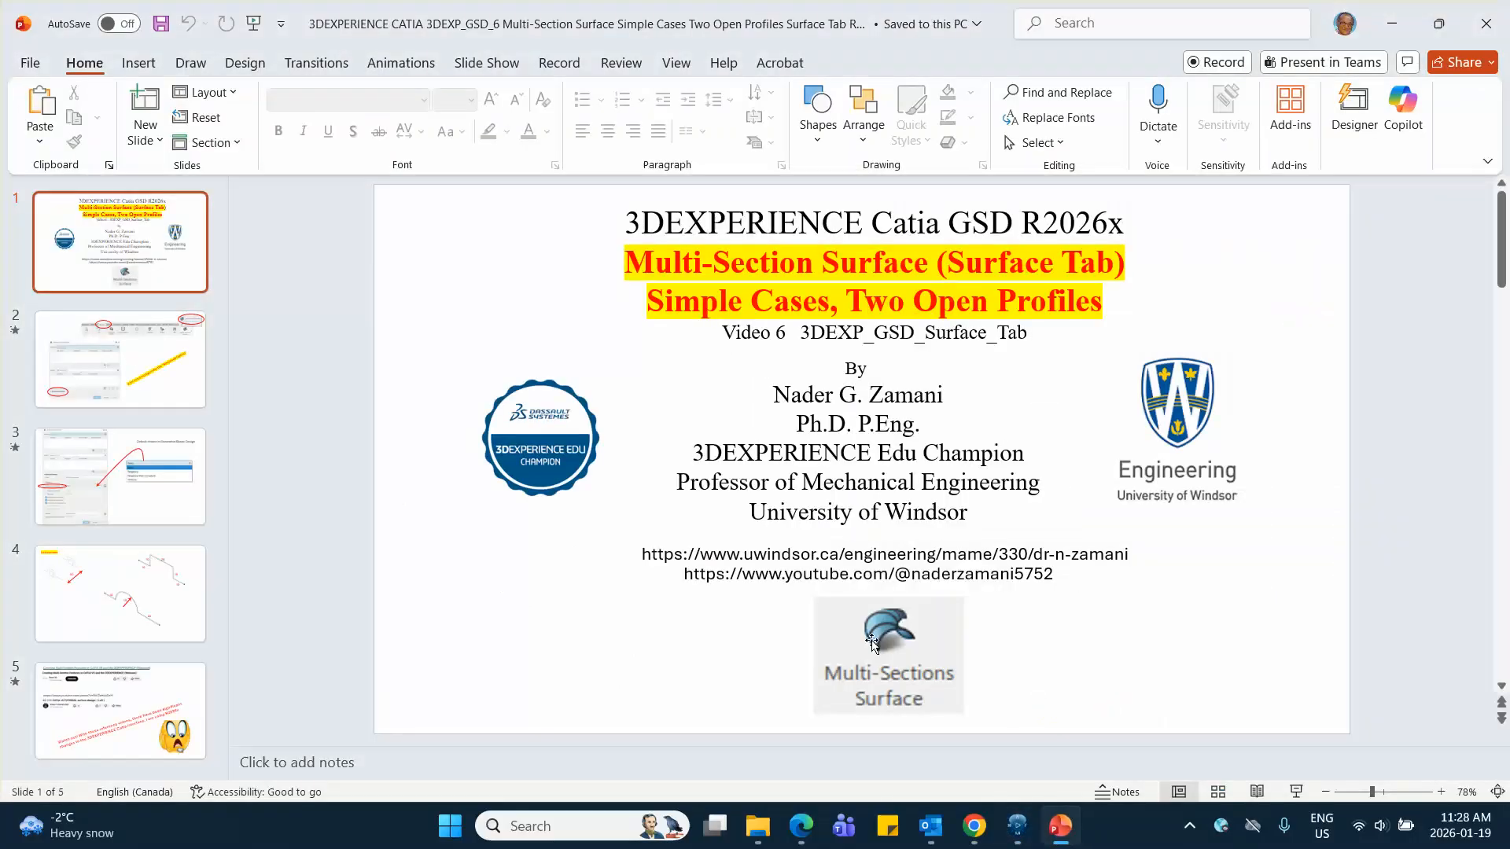
pyautogui.click(186, 500)
pyautogui.press('Up')
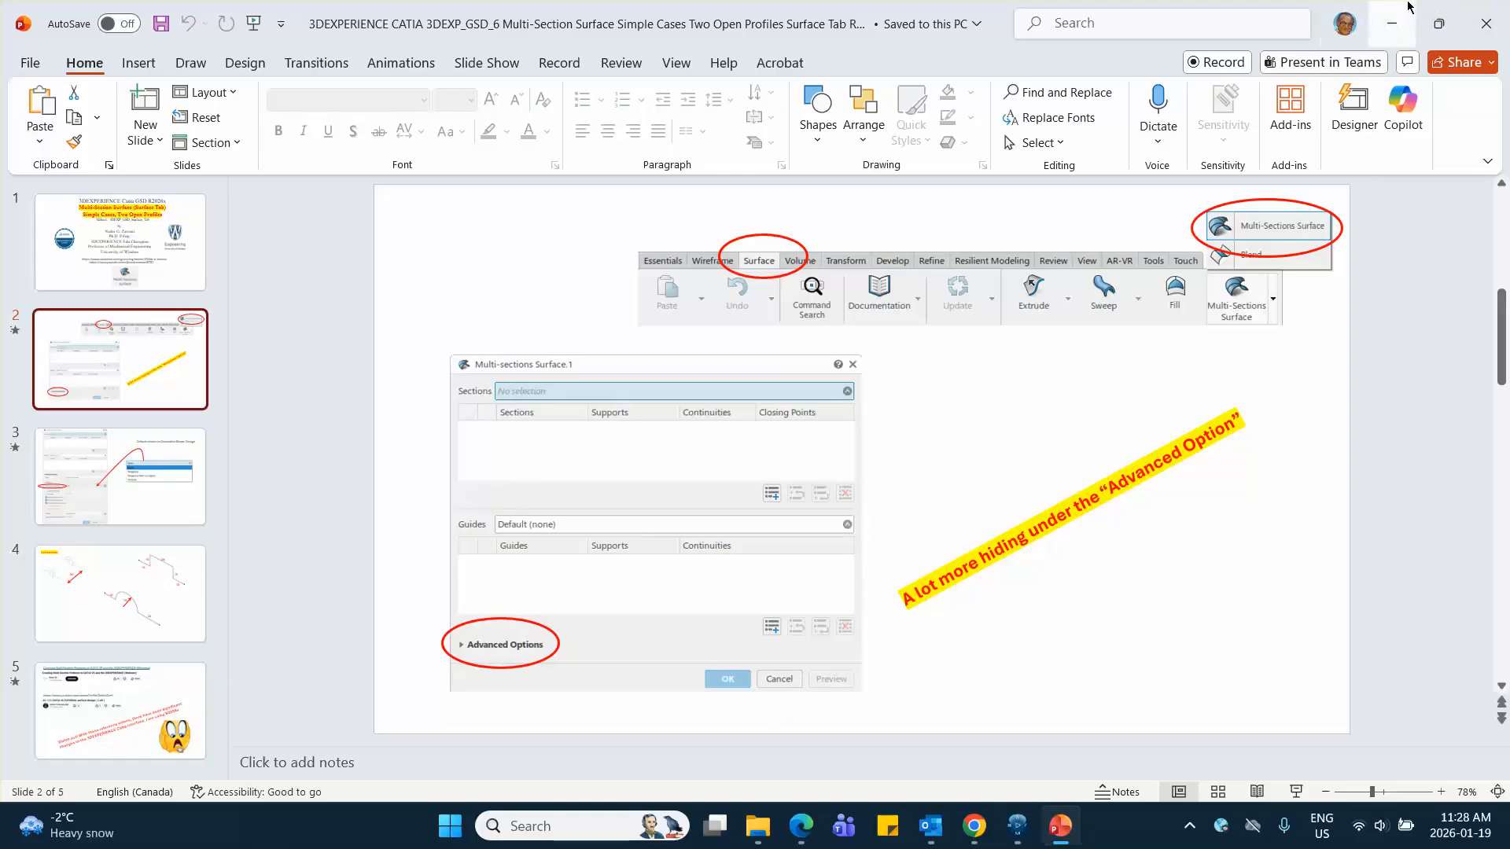
pyautogui.click(1392, 24)
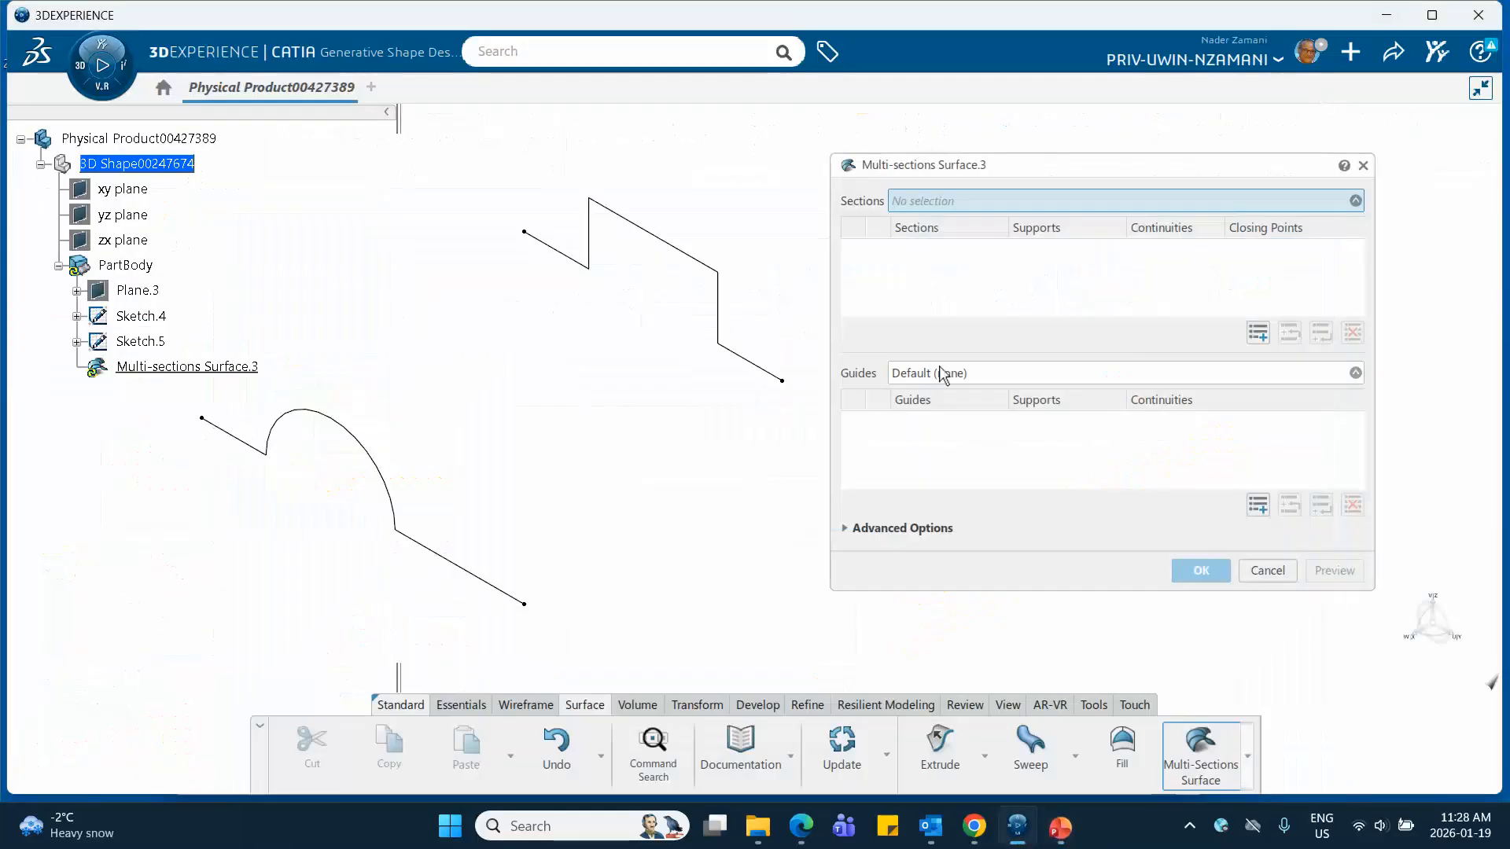
# Examine the advanced options of the multi-sections surface, including spine, coupling type and relimitation settings, and collapse them again
pyautogui.click(845, 529)
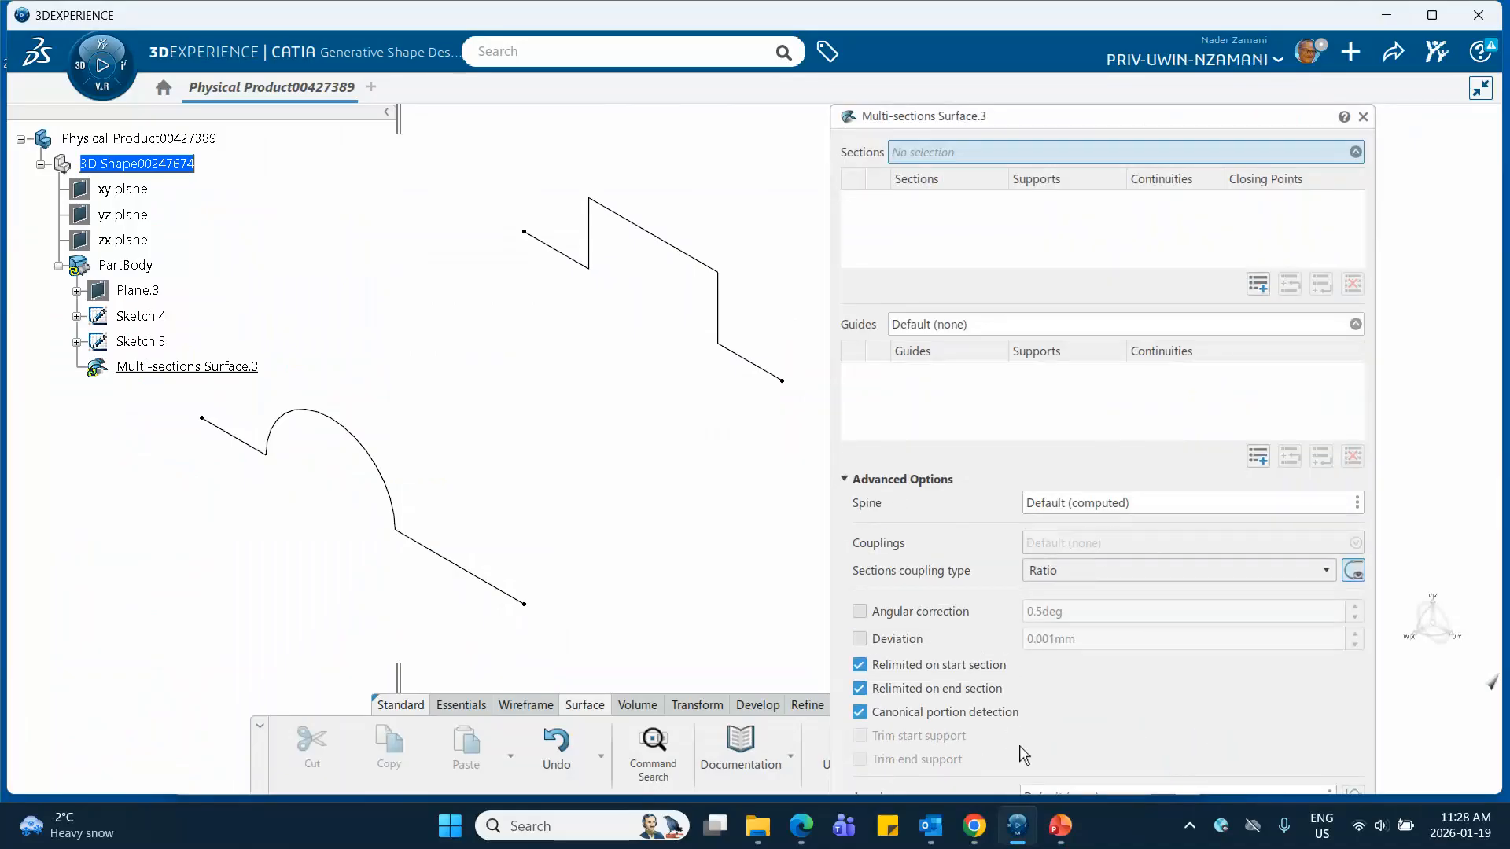
pyautogui.moveTo(1085, 111); pyautogui.dragTo(1113, 28)
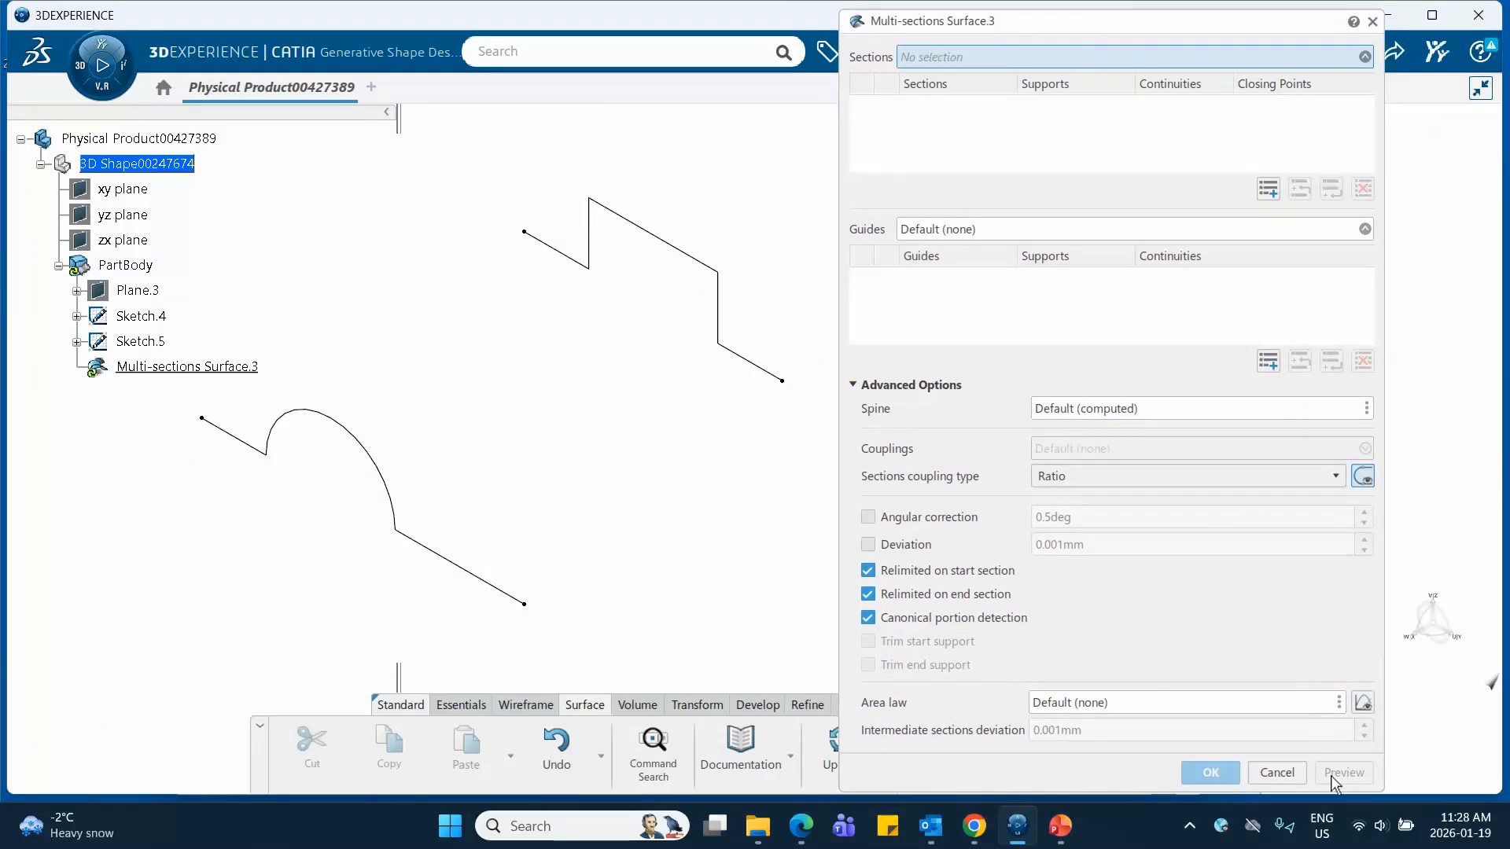
pyautogui.click(853, 385)
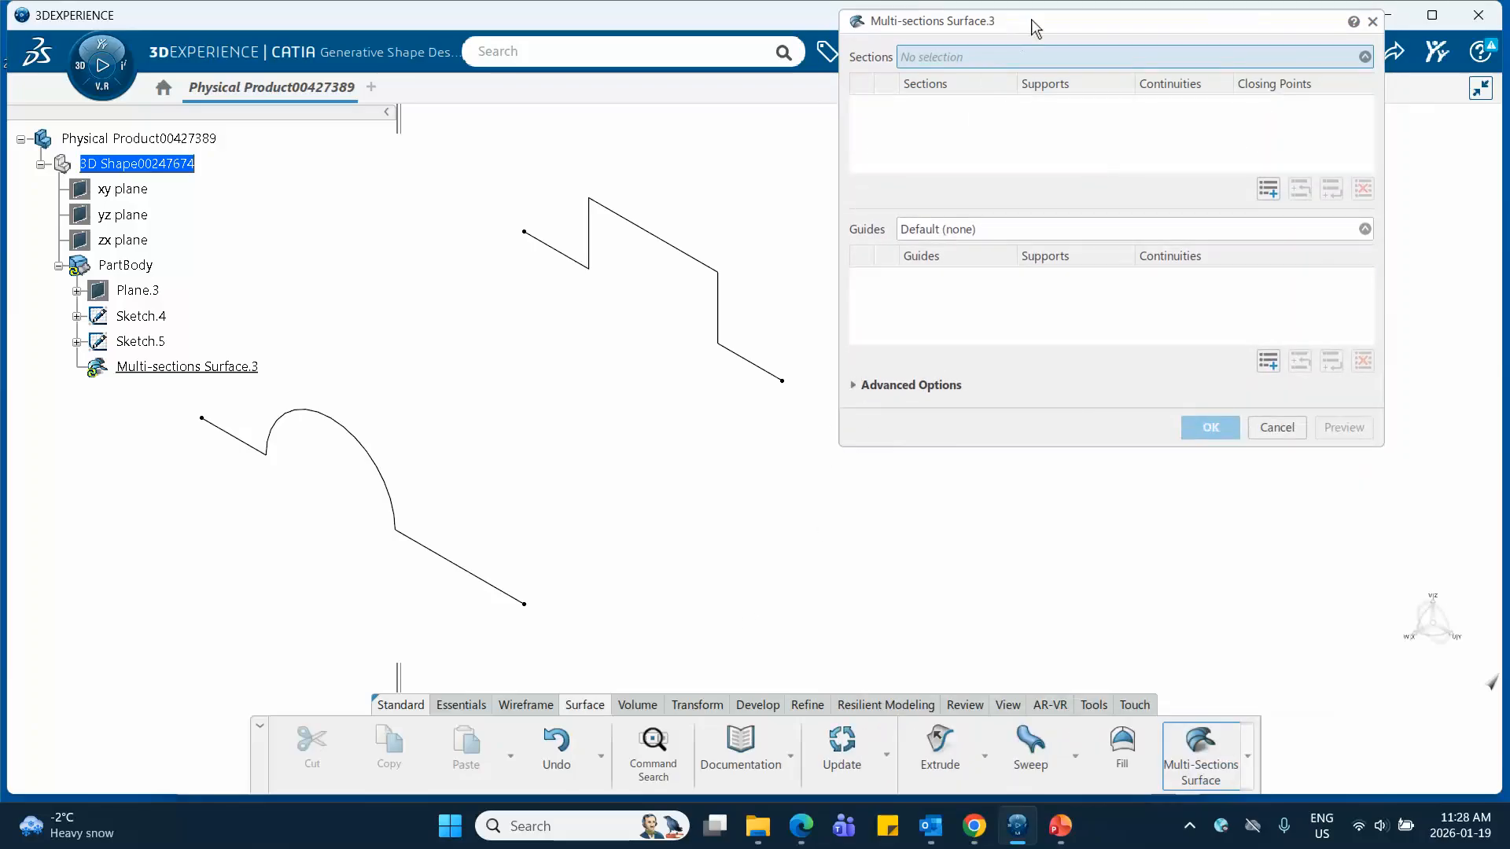
pyautogui.moveTo(1036, 24); pyautogui.dragTo(1088, 136)
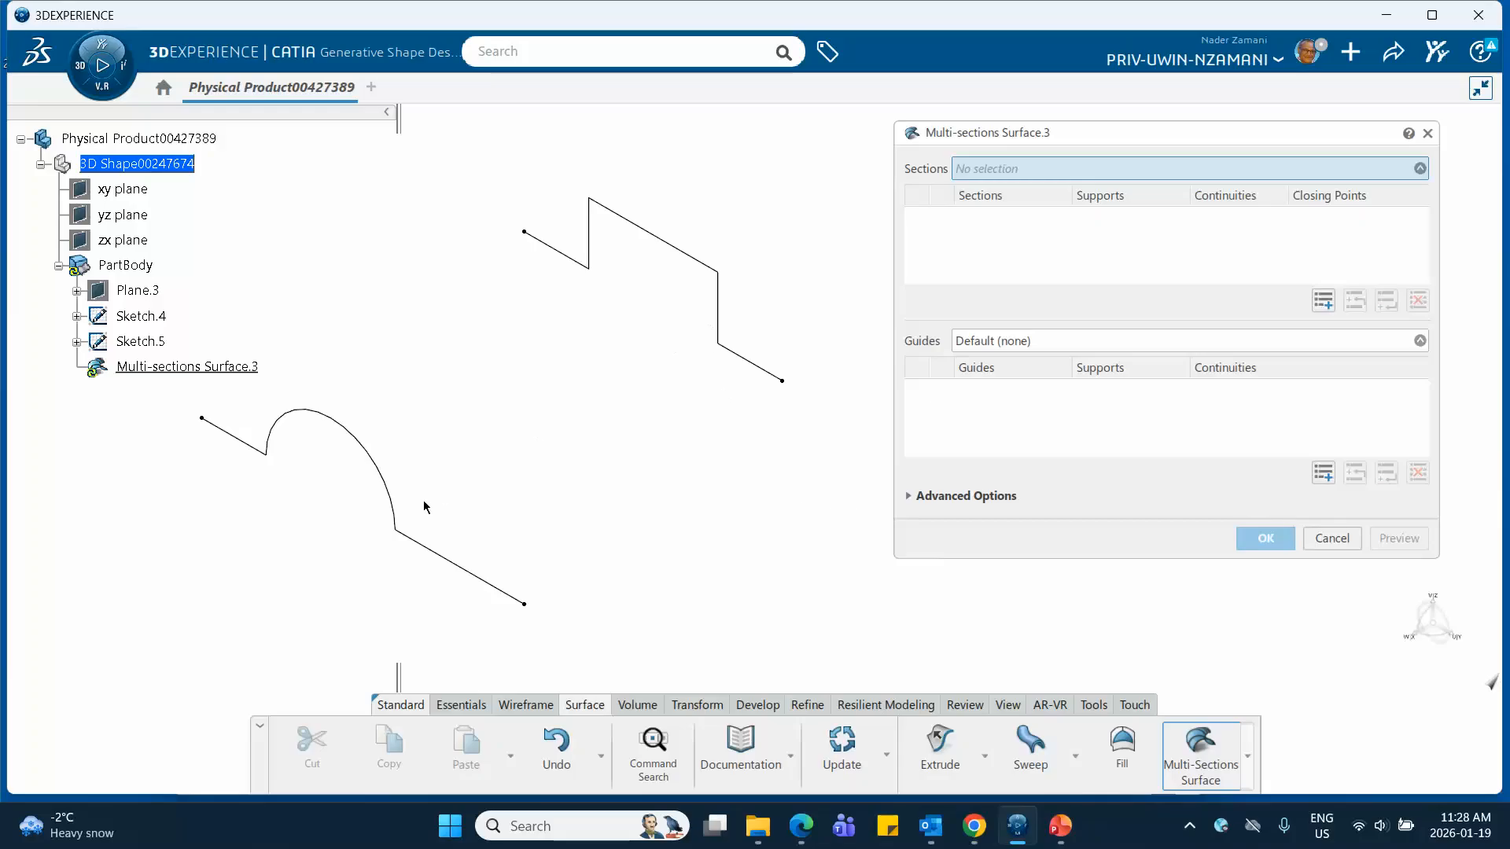
# Select Sketch.5 as the first section and Sketch.4 as the second, and preview the multi-sections surface
pyautogui.click(719, 311)
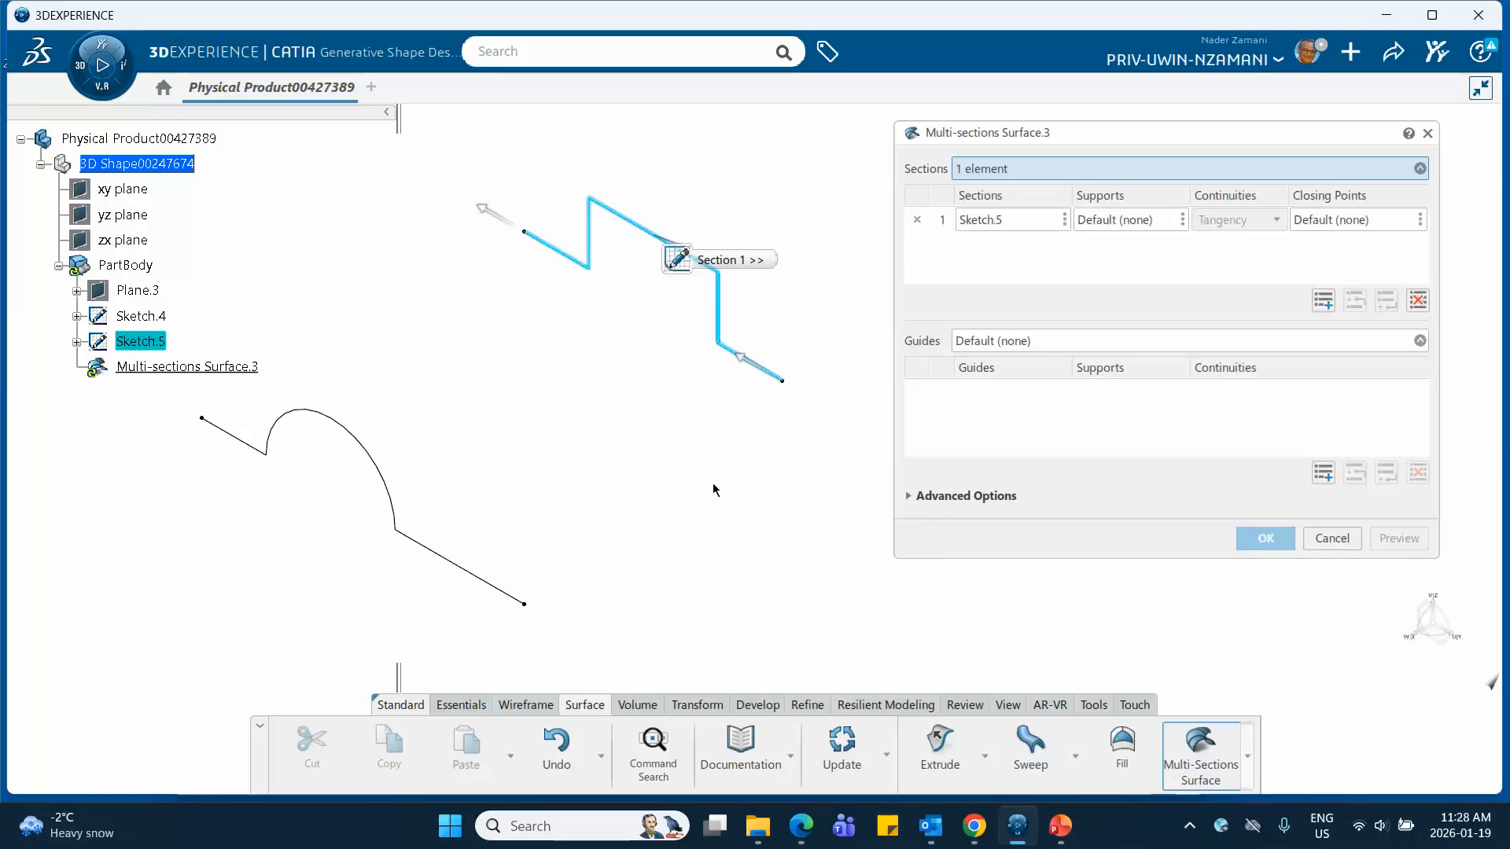
pyautogui.click(393, 504)
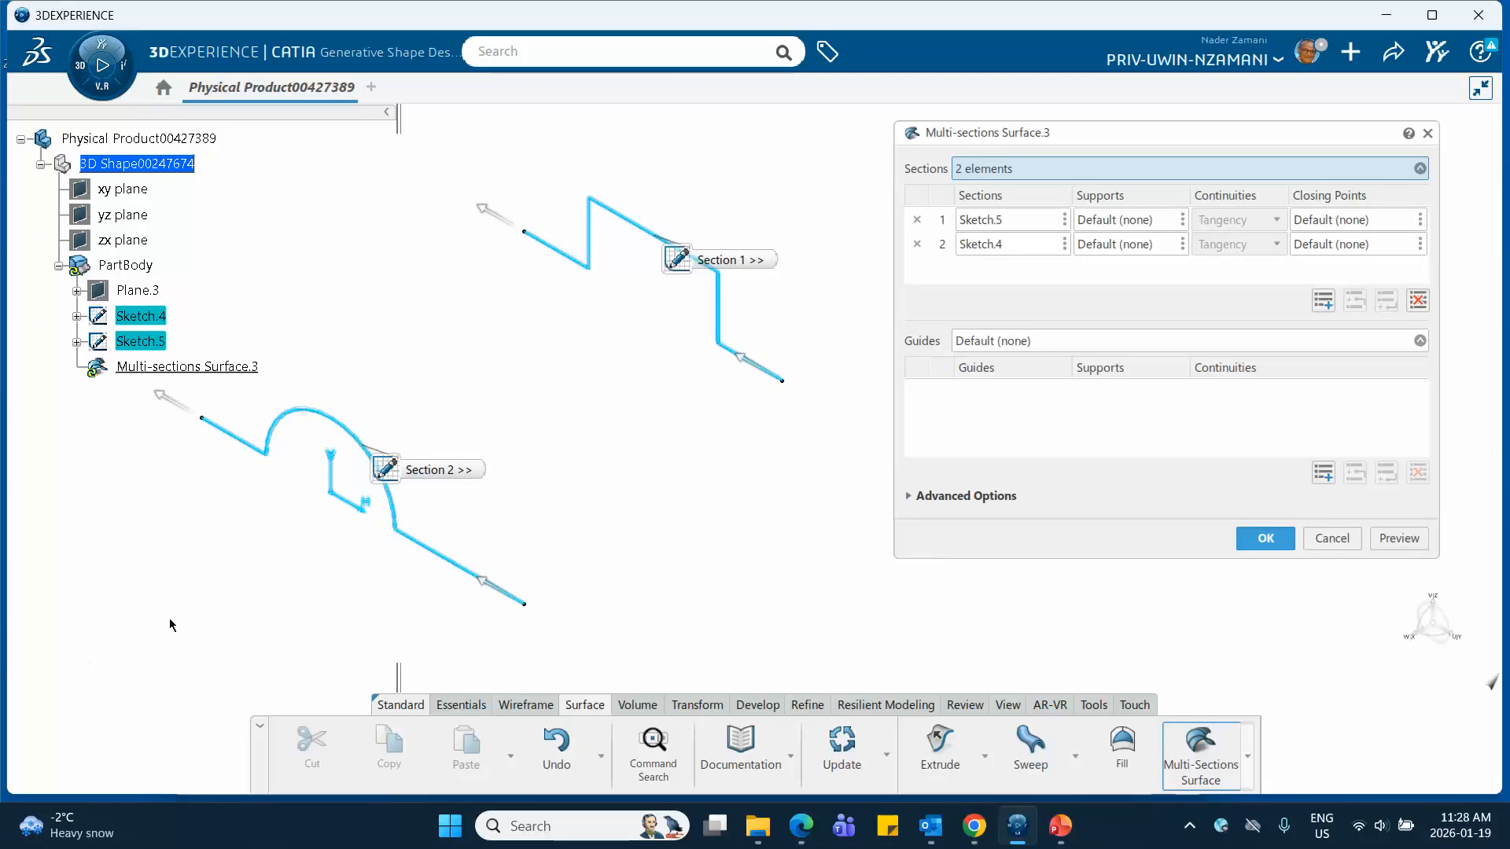
pyautogui.moveTo(598, 483); pyautogui.dragTo(682, 516, button='middle')
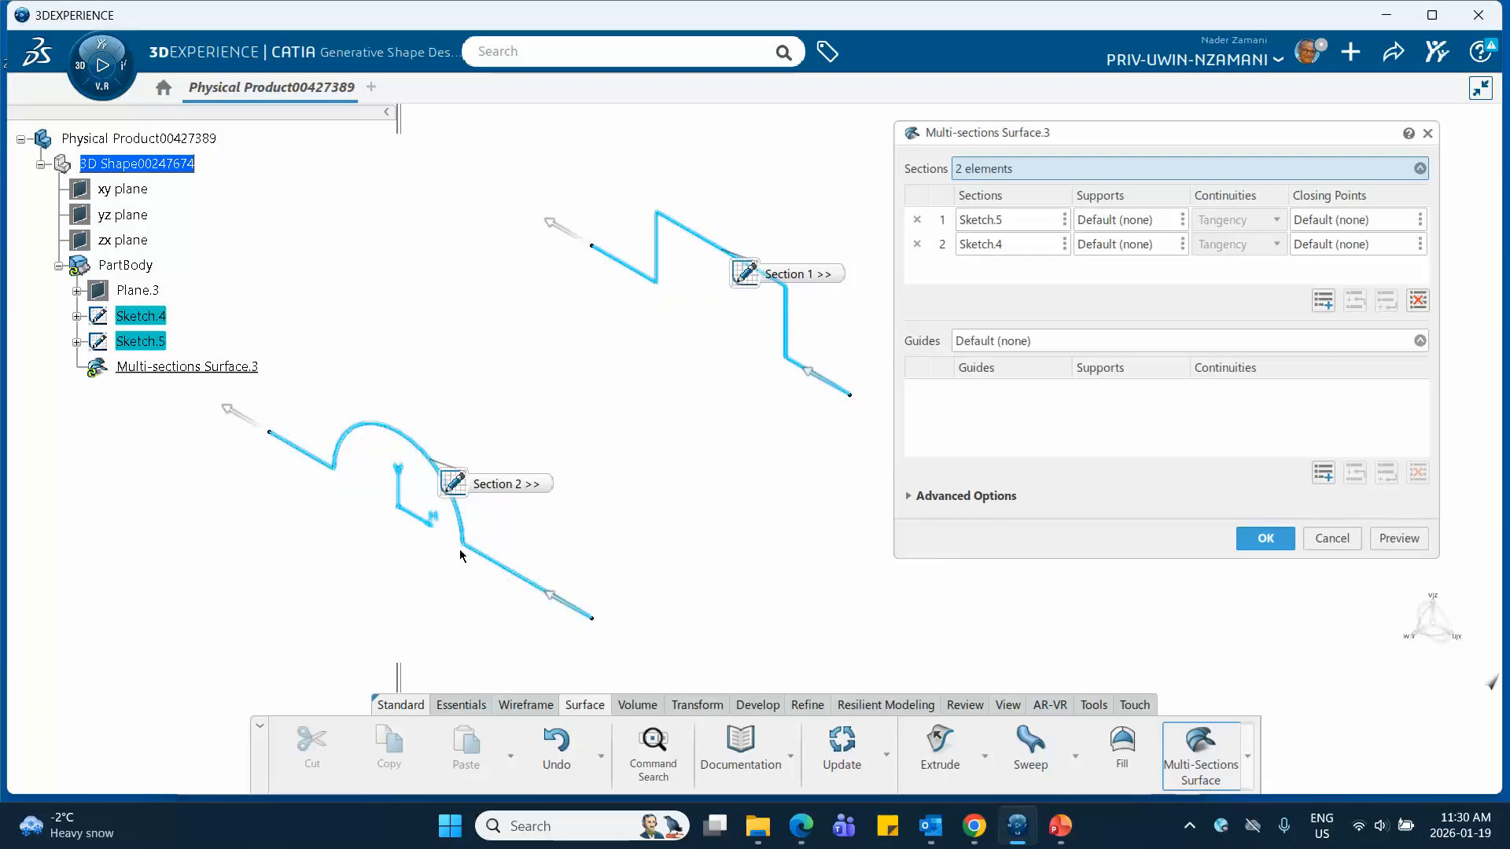
pyautogui.click(533, 484)
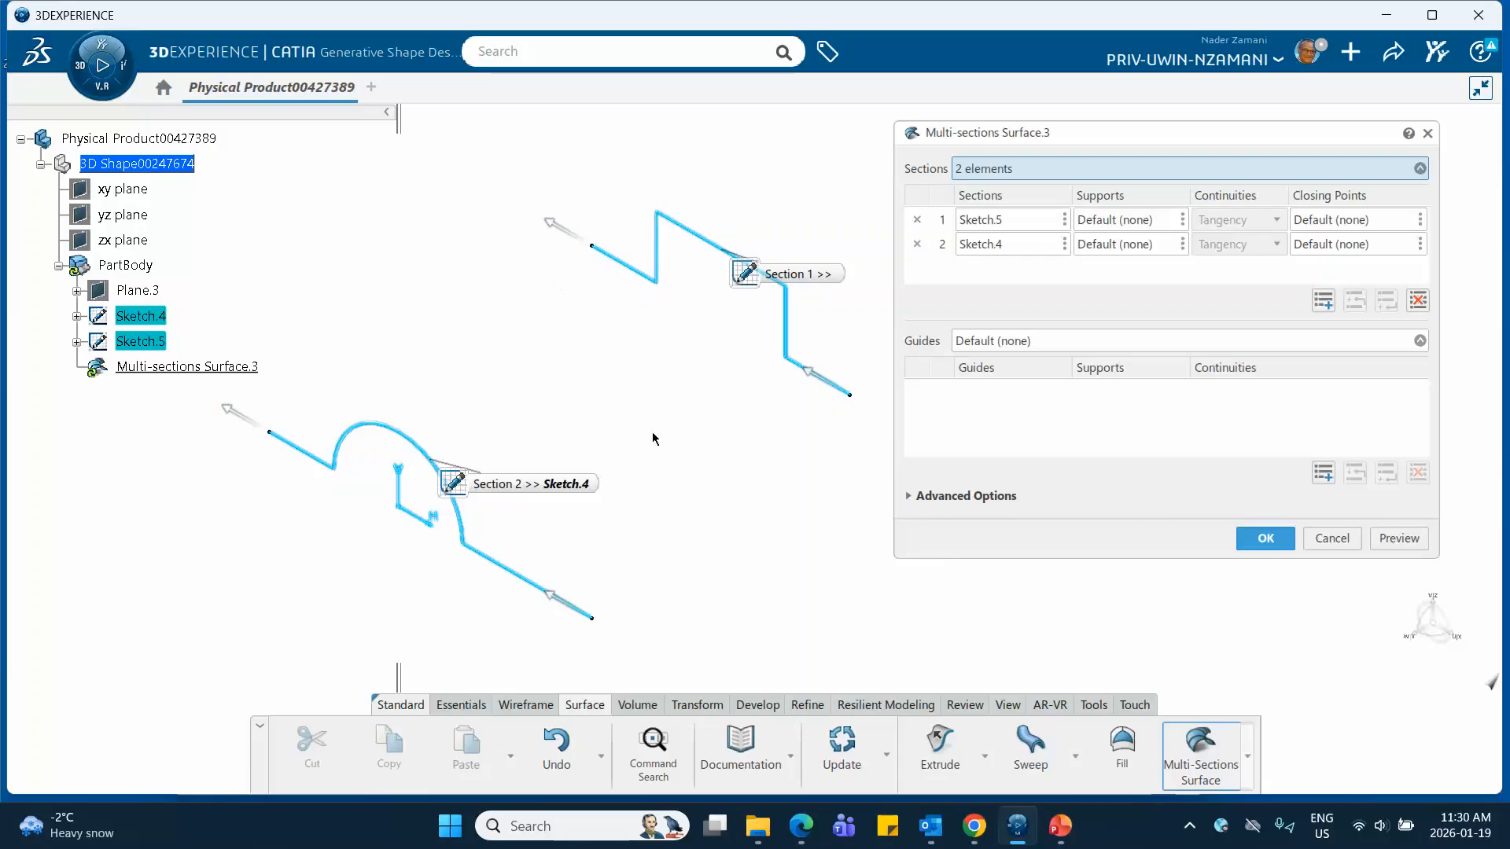
pyautogui.click(1398, 539)
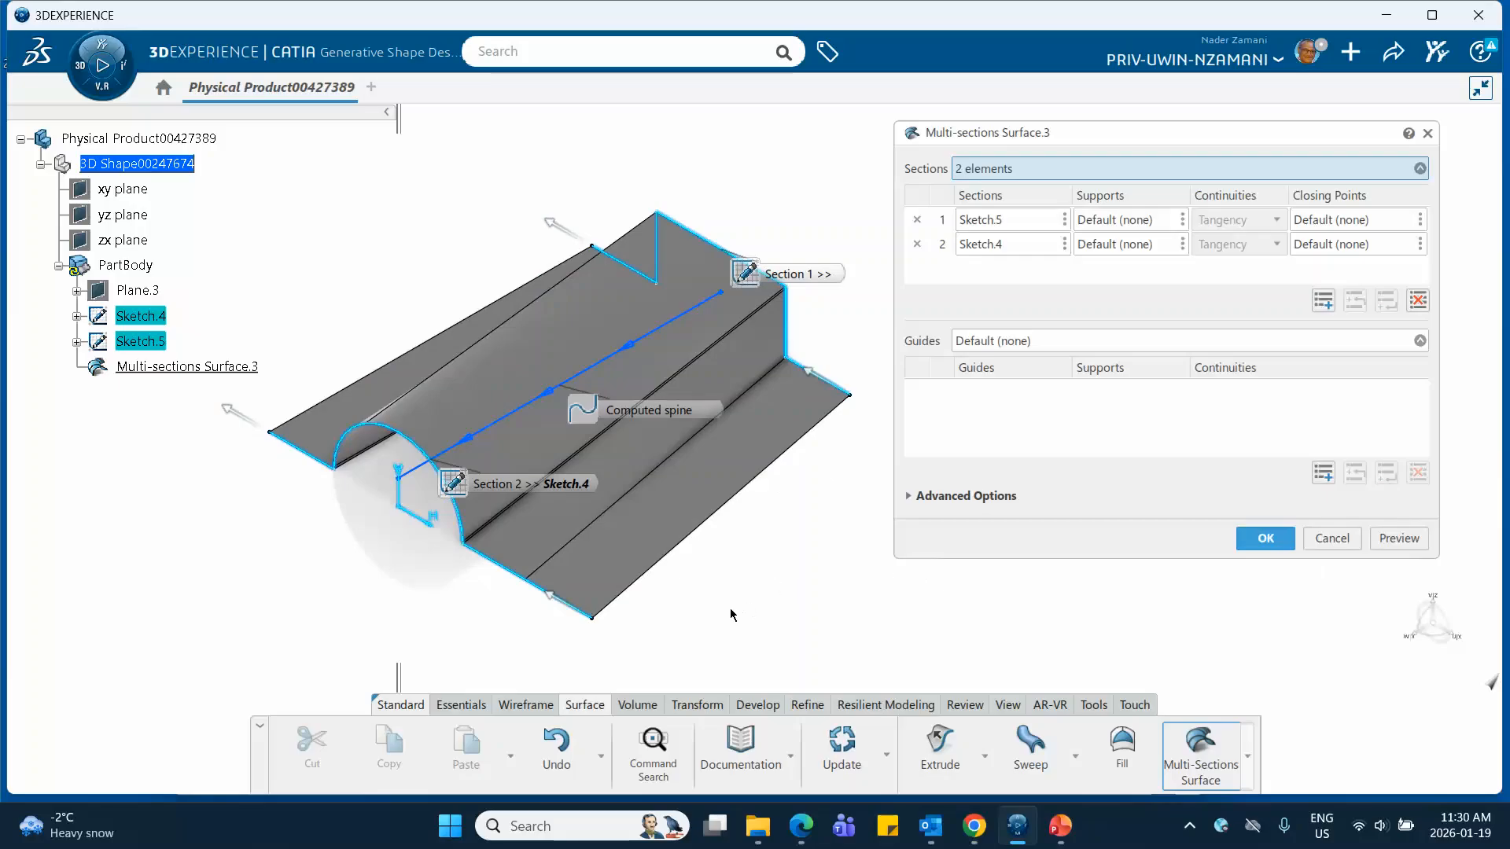
# Move the two section labels and the computed spine label clear of the preview, and create the surface
pyautogui.moveTo(747, 272); pyautogui.dragTo(747, 187)
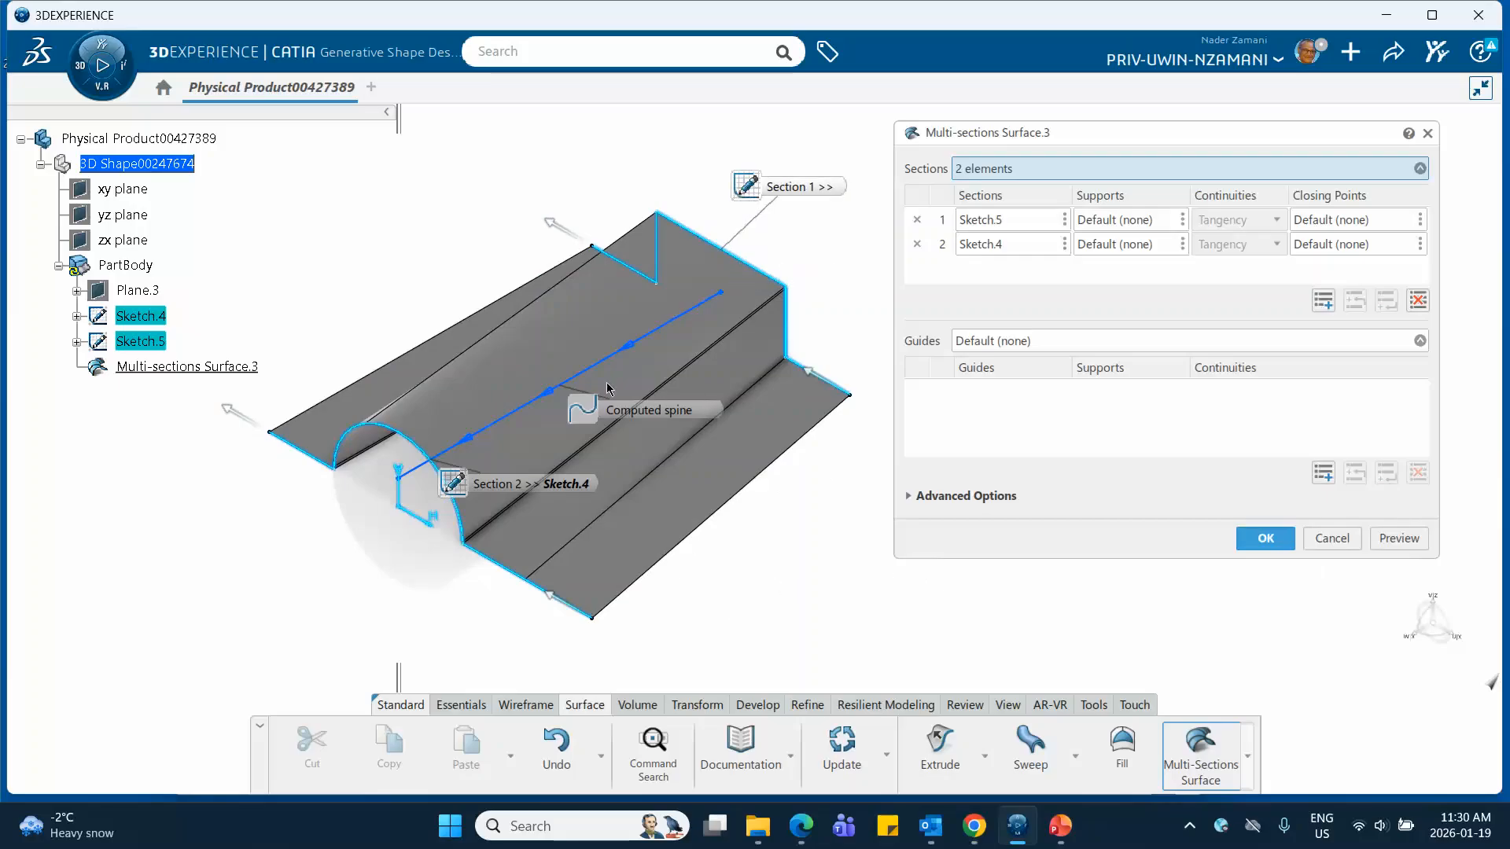
pyautogui.moveTo(583, 410); pyautogui.dragTo(388, 197)
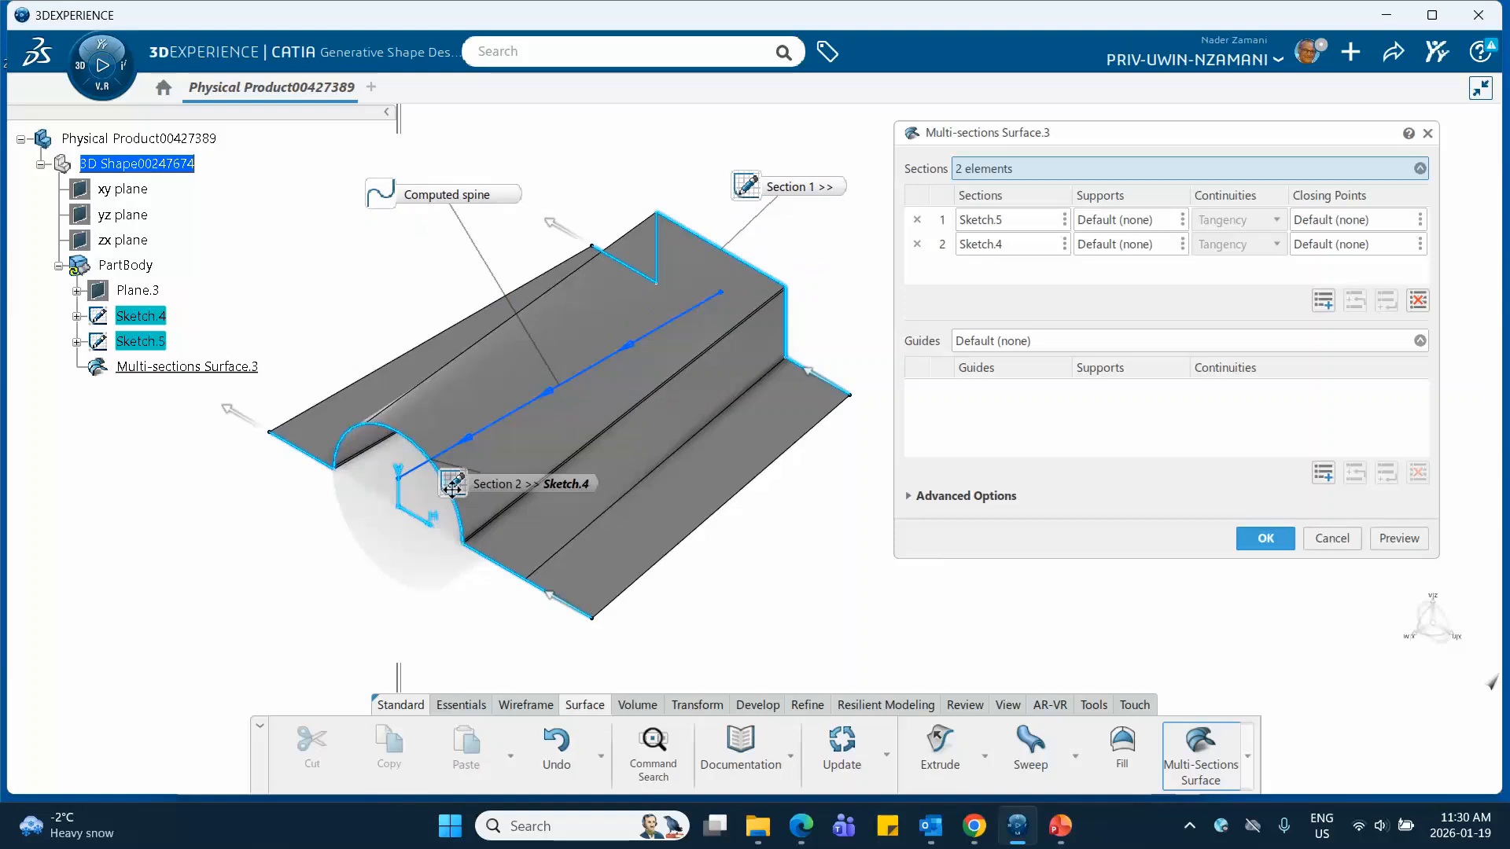
pyautogui.moveTo(453, 483)
pyautogui.mouseDown()
pyautogui.moveTo(340, 519)
pyautogui.moveTo(268, 581)
pyautogui.mouseUp()
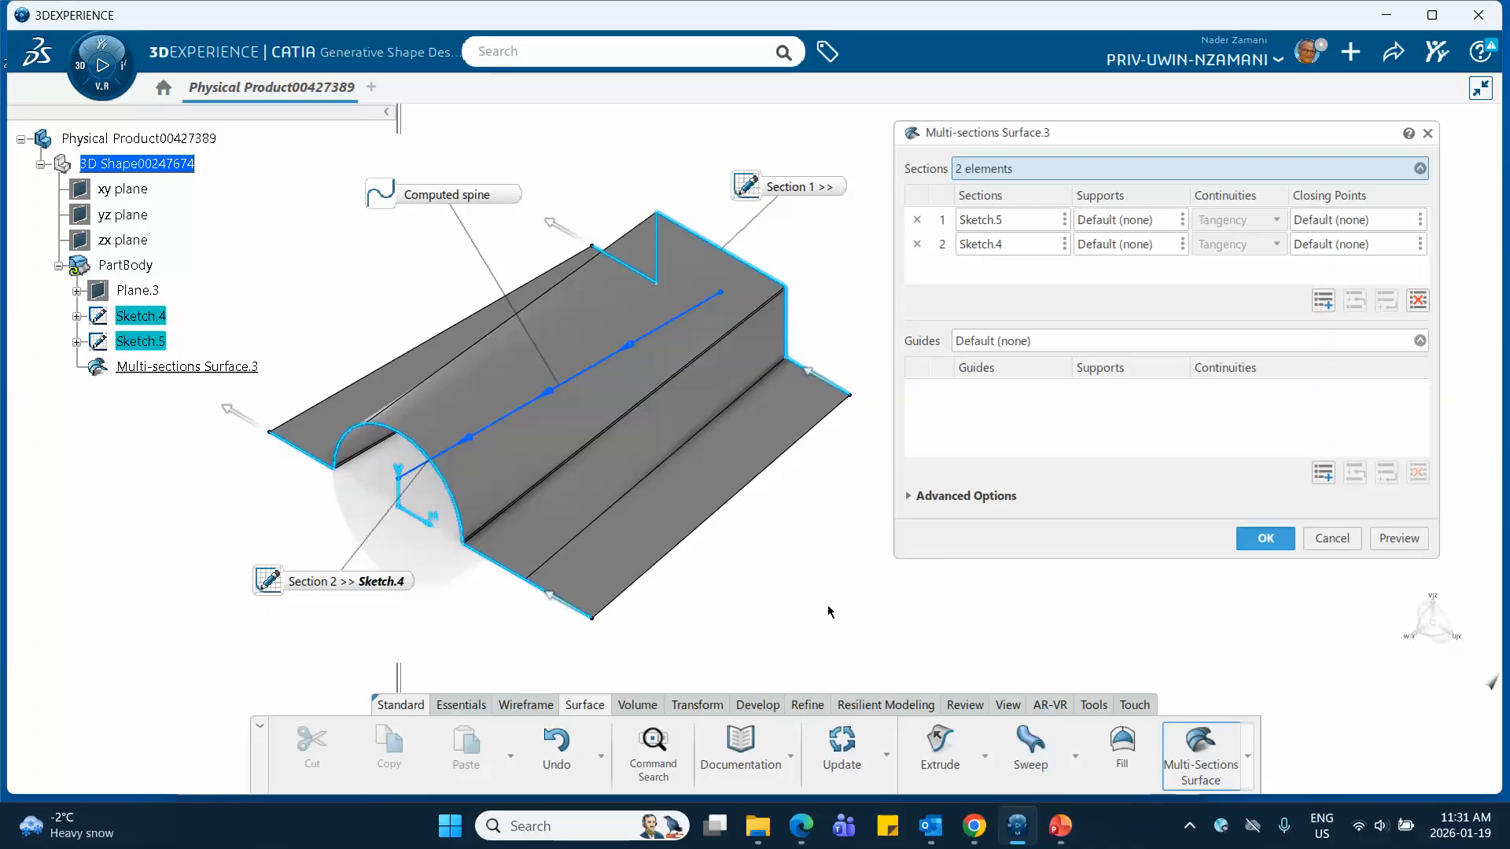
pyautogui.click(1278, 542)
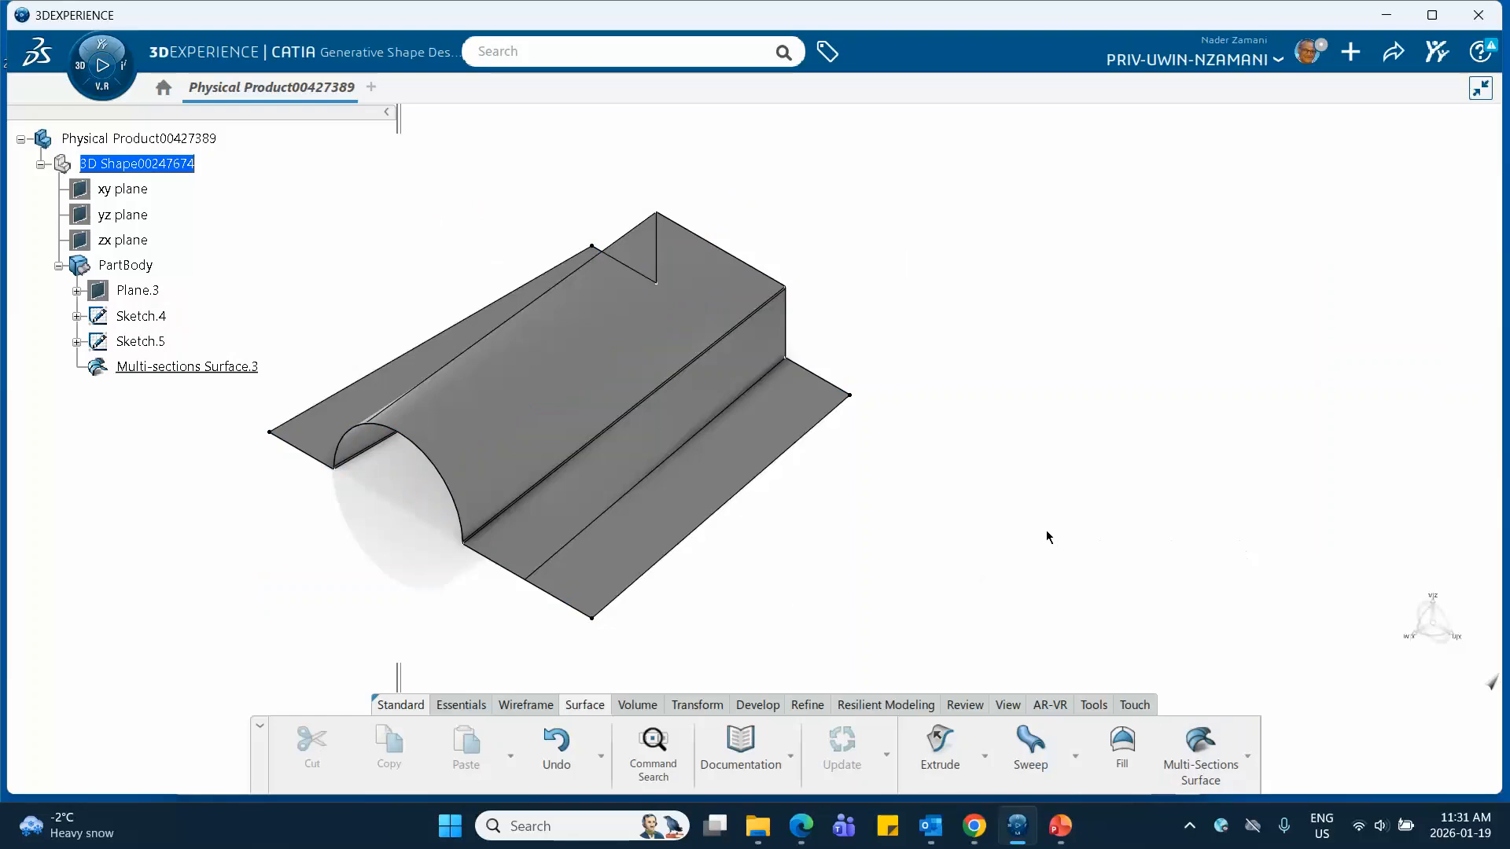
# Hide Sketch.4 and Sketch.5 so that only the multi-sections surface is displayed
pyautogui.rightClick(132, 313)
pyautogui.click(176, 343)
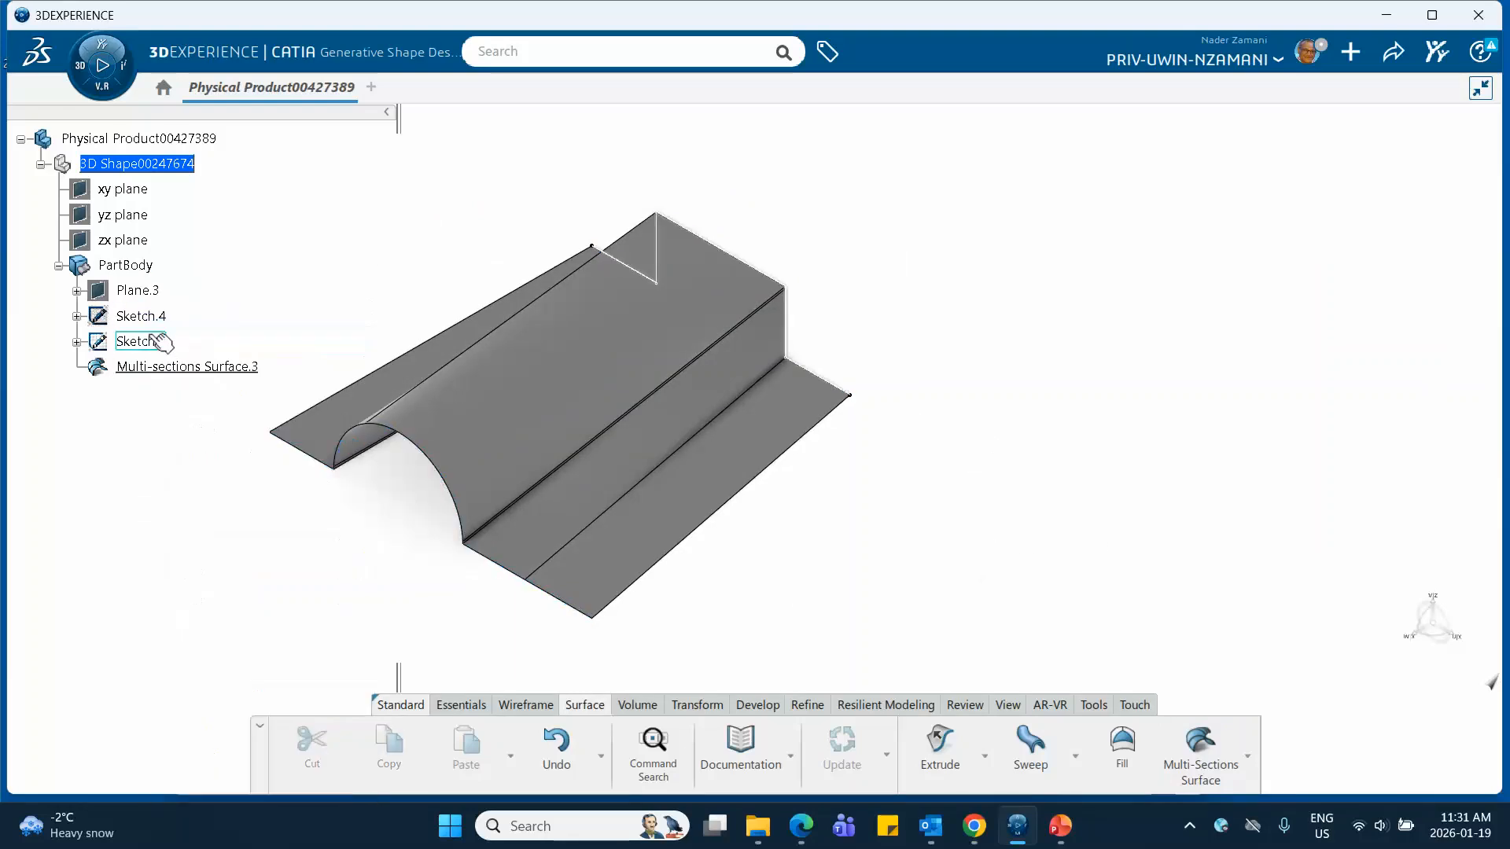
pyautogui.rightClick(158, 340)
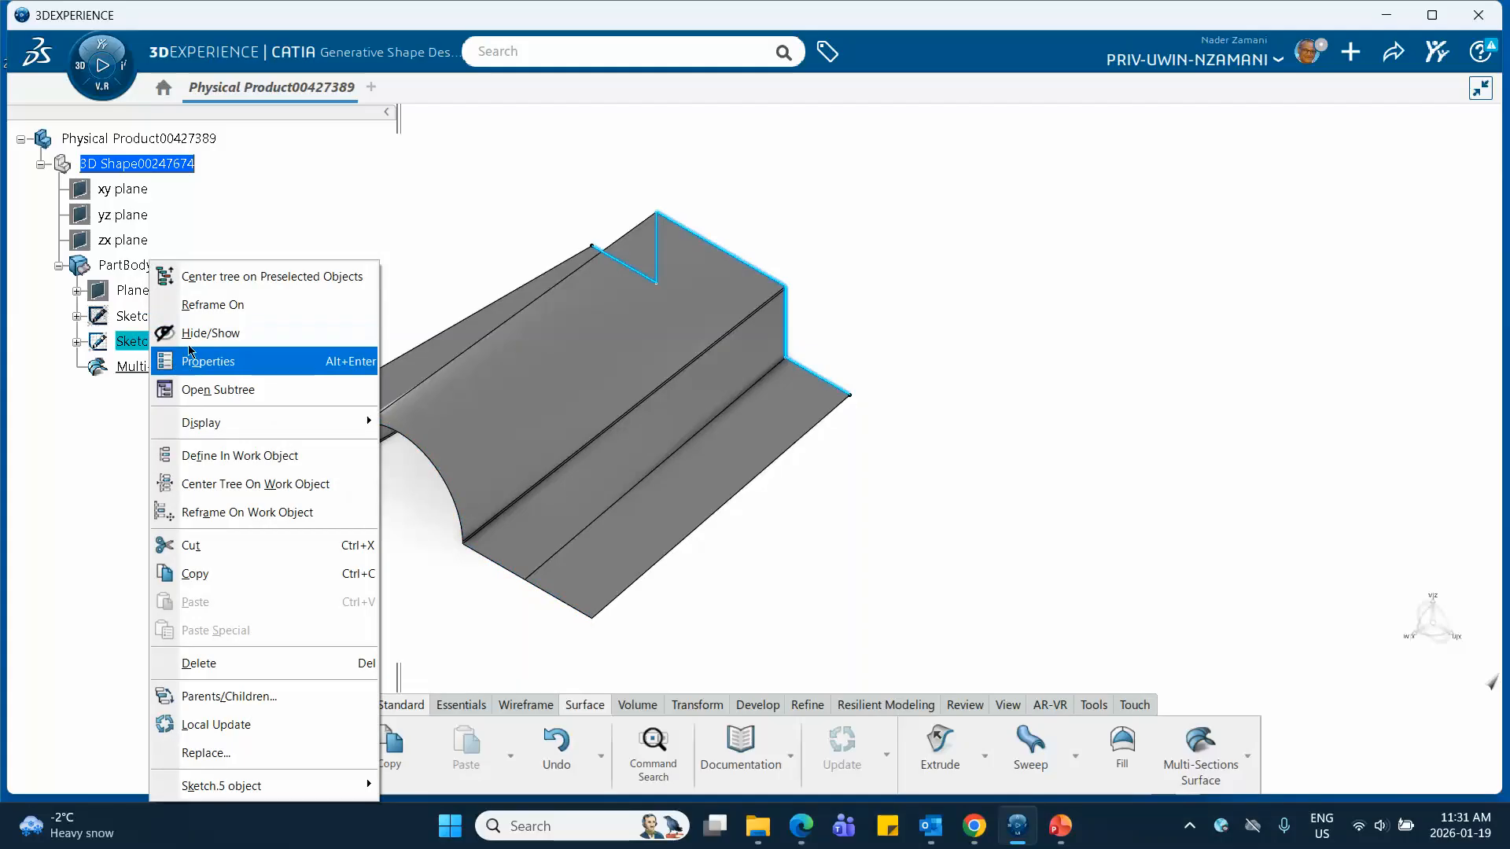
pyautogui.click(183, 335)
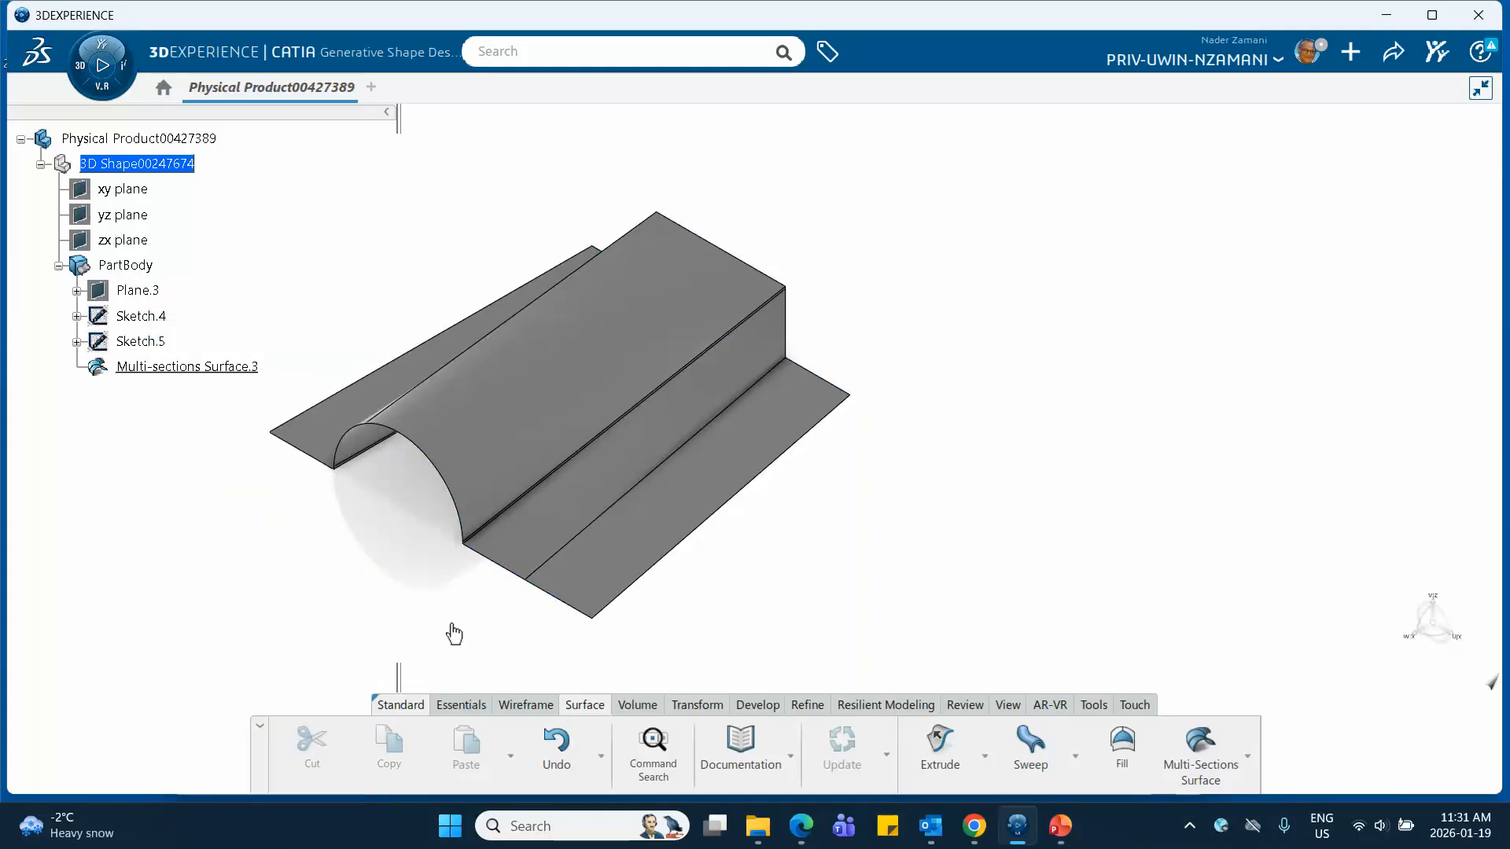
pyautogui.moveTo(454, 633); pyautogui.dragTo(479, 593, button='middle')
pyautogui.moveTo(869, 563); pyautogui.dragTo(928, 507, button='middle')
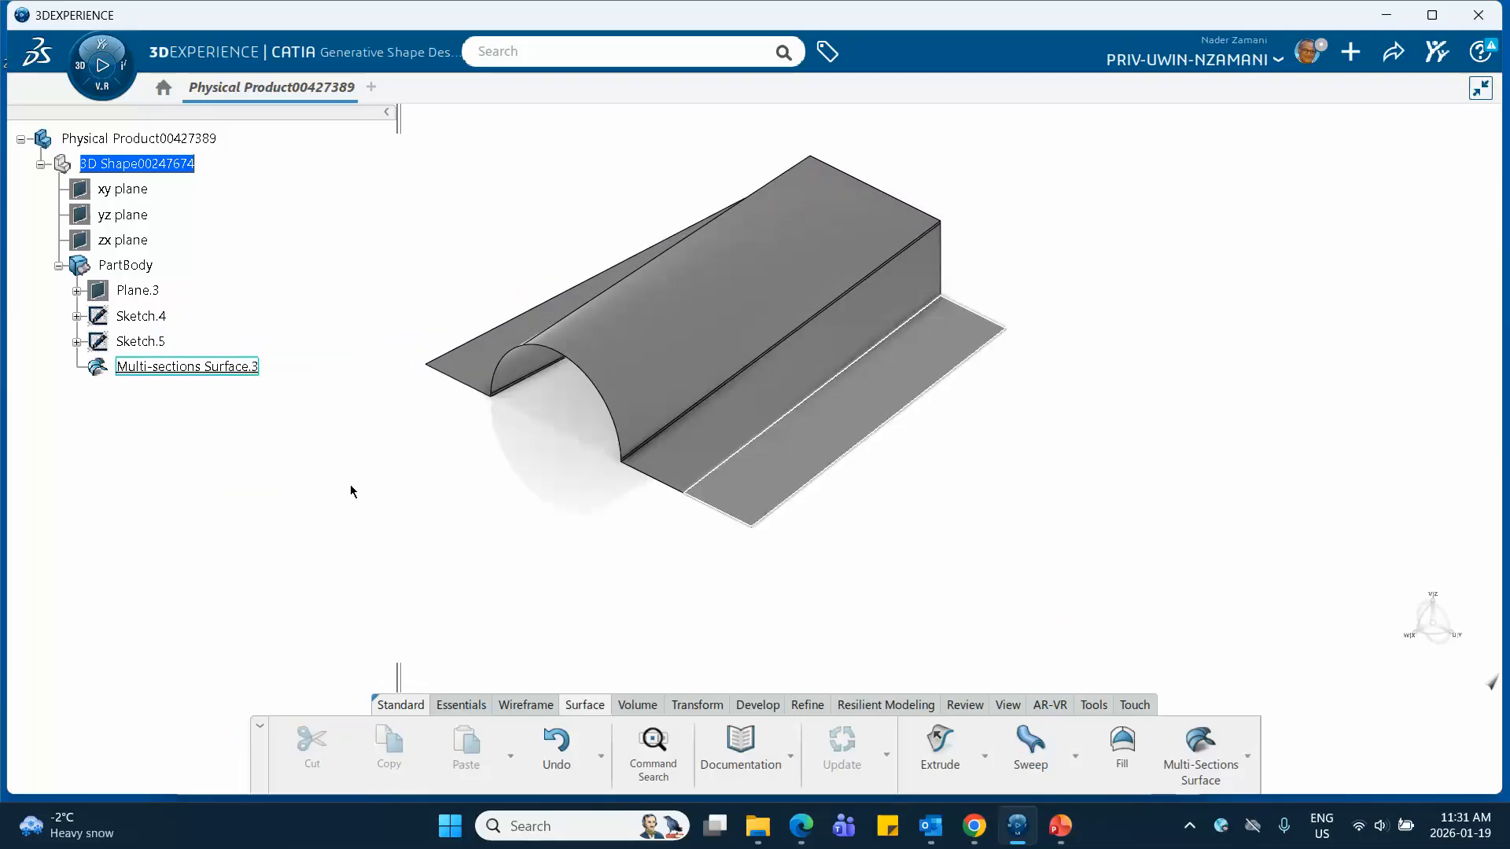
# Reopen the multi-sections surface for editing and add an empty coupling line in its advanced options
pyautogui.doubleClick(193, 369)
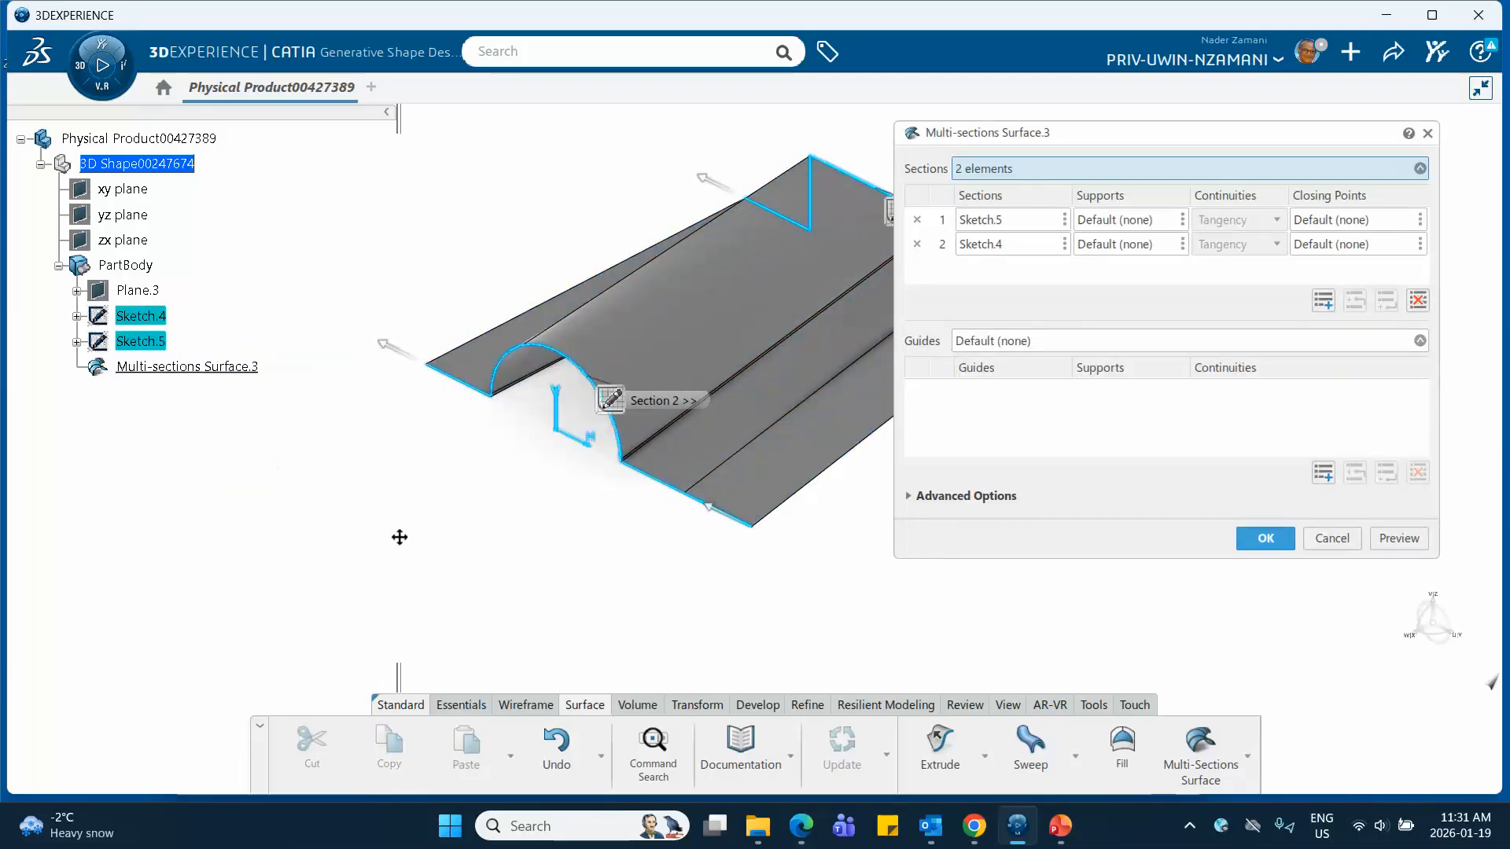
pyautogui.moveTo(400, 537); pyautogui.dragTo(249, 634, button='middle')
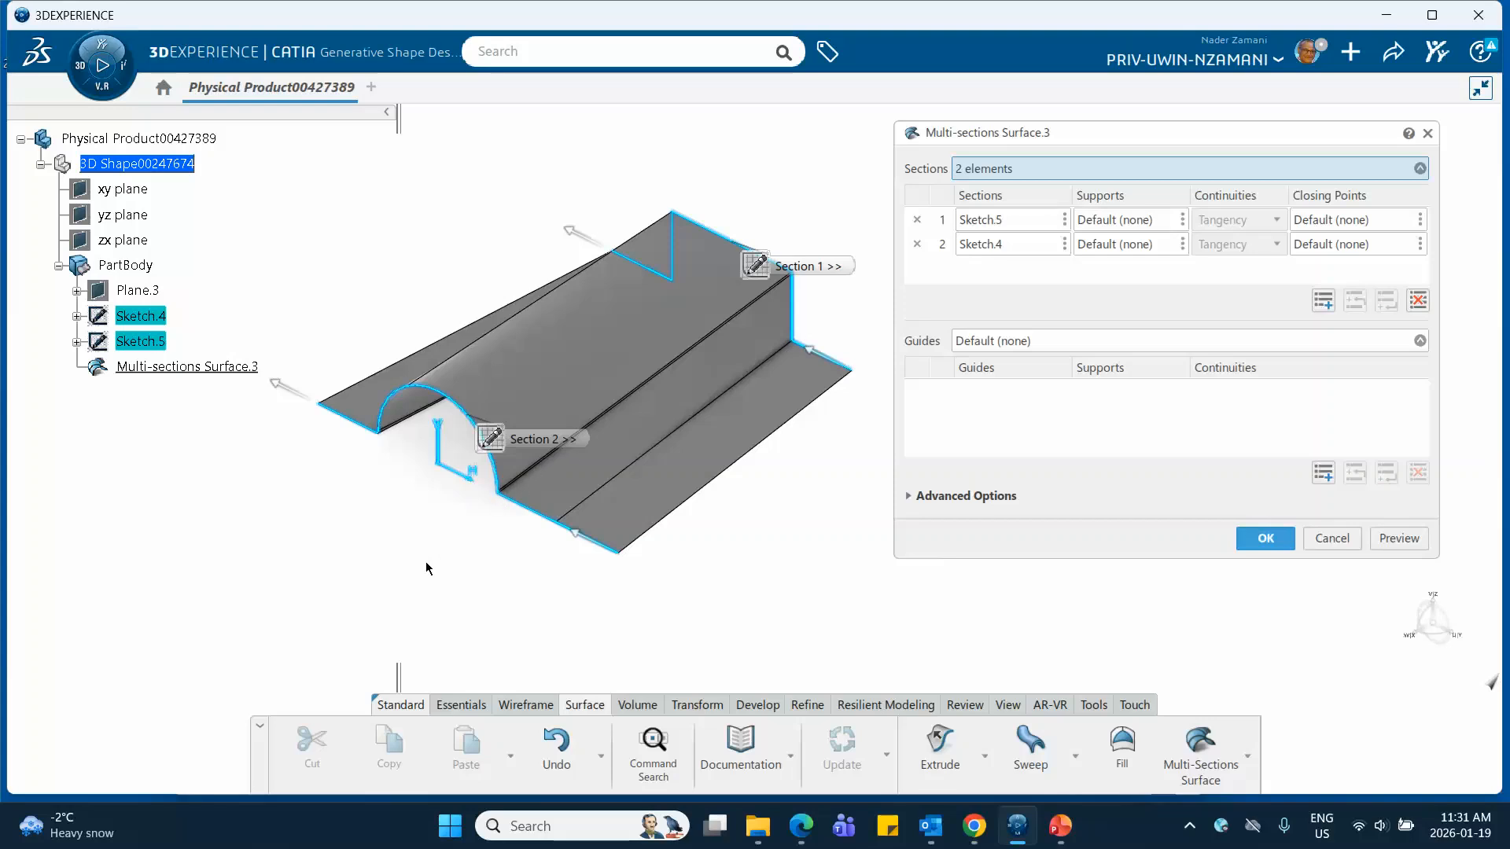
pyautogui.click(910, 497)
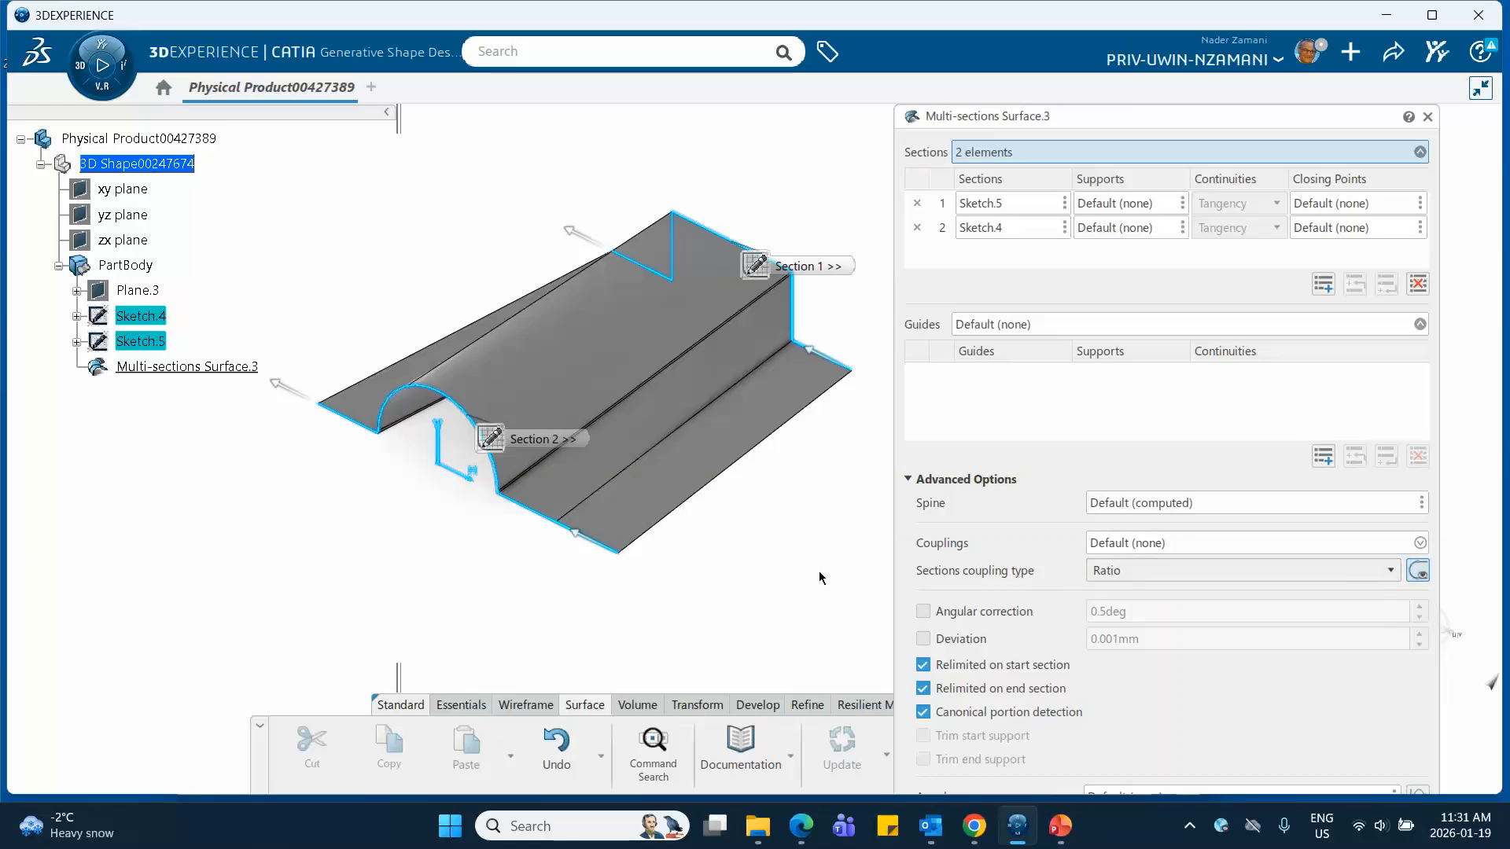
pyautogui.moveTo(1092, 112); pyautogui.dragTo(1088, 24)
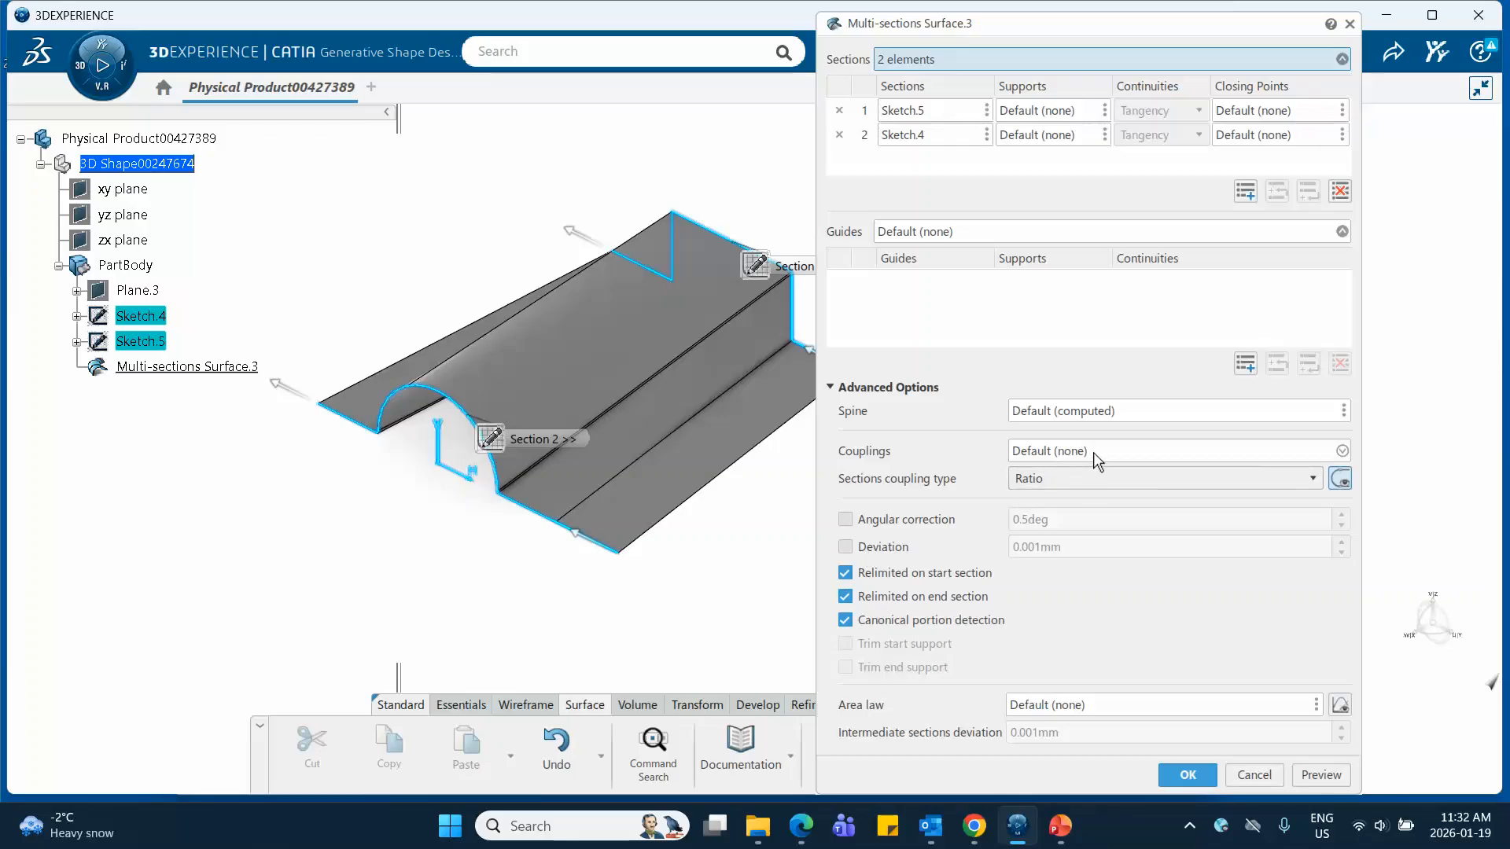
pyautogui.click(1053, 453)
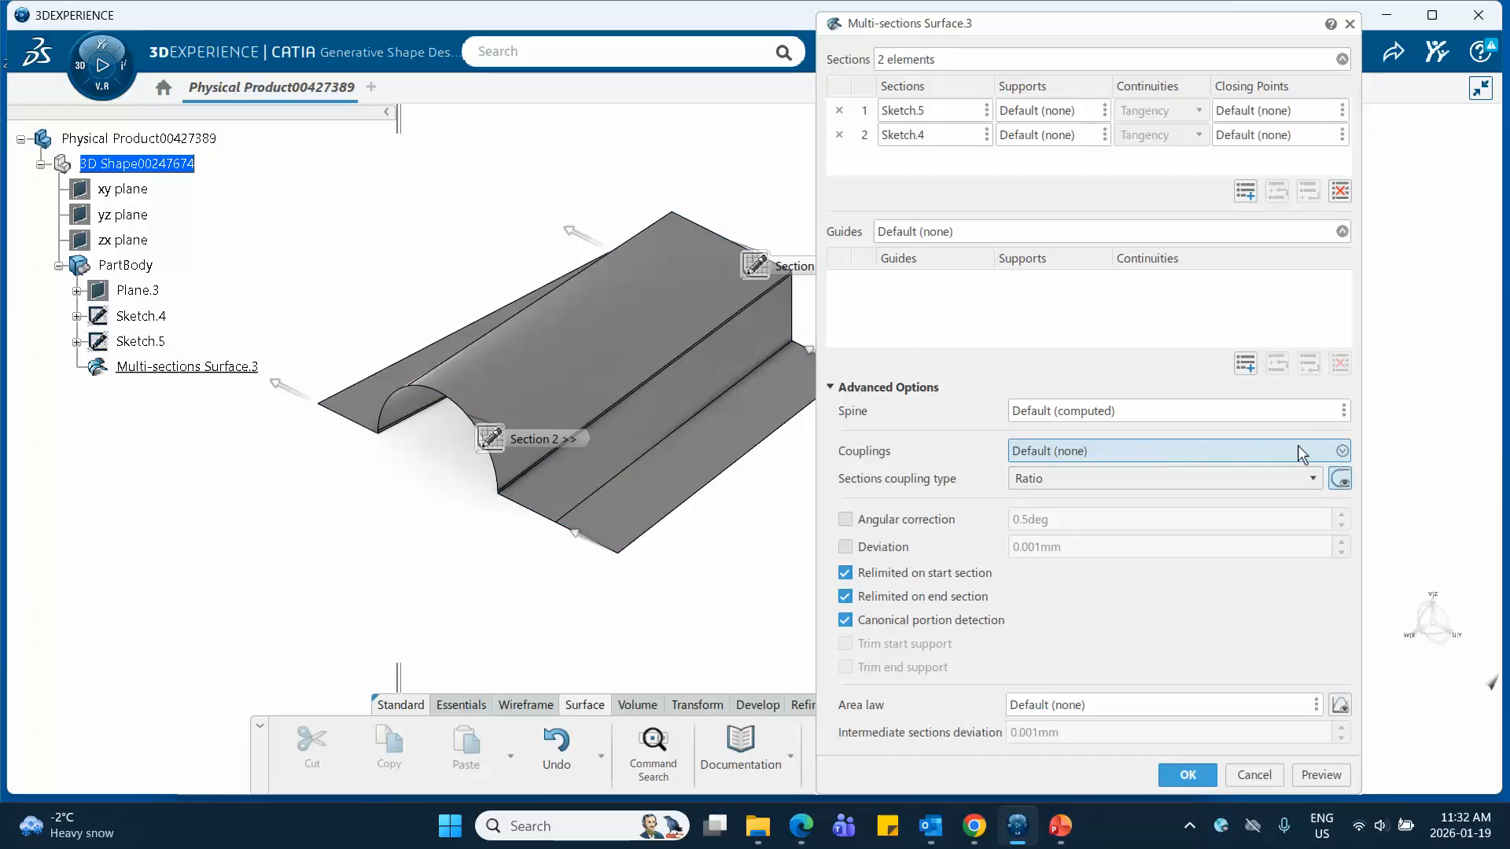
pyautogui.click(1342, 451)
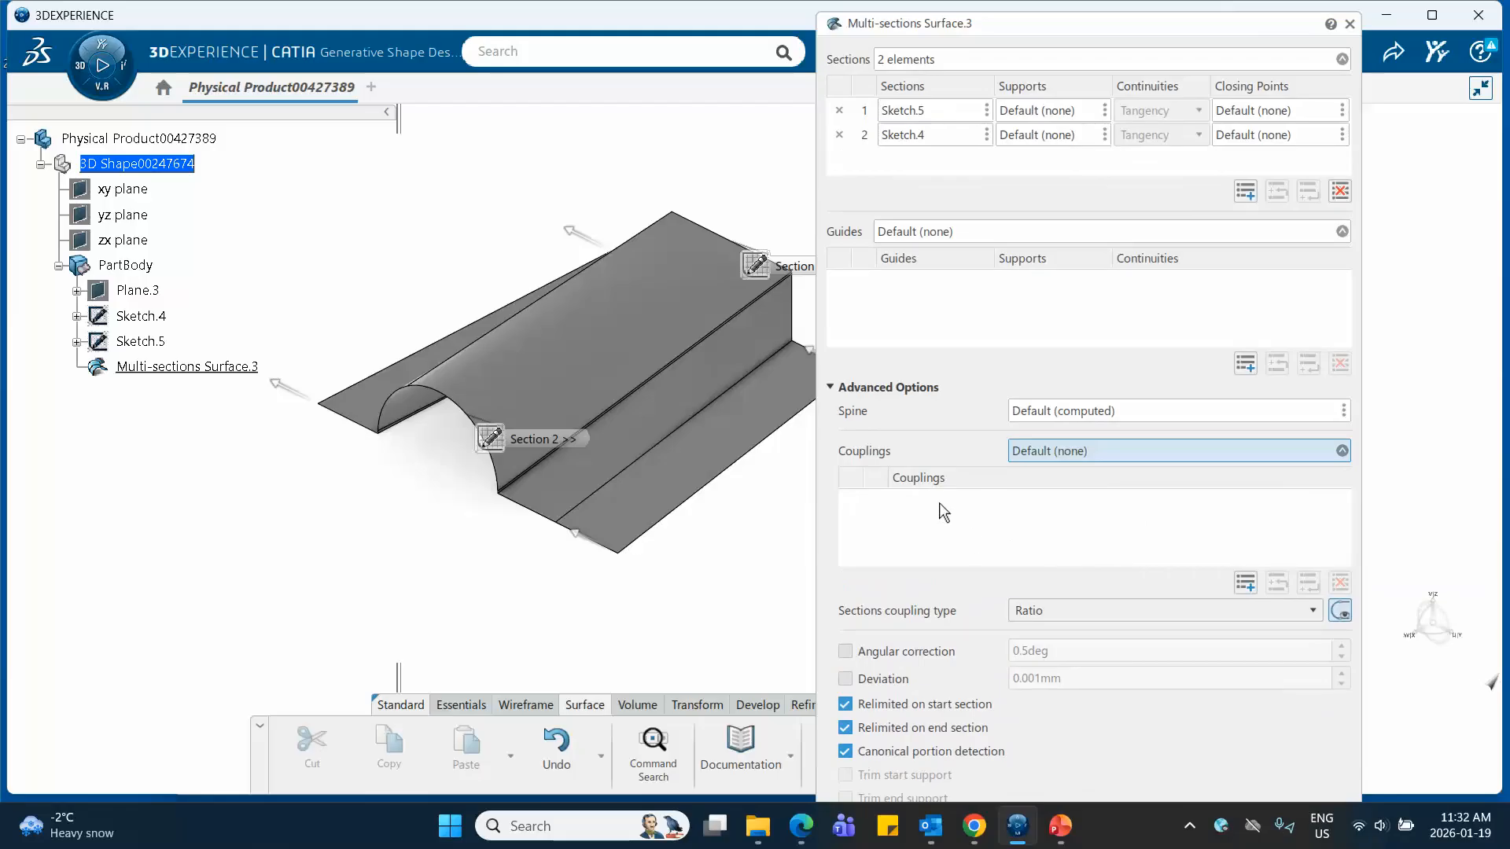
pyautogui.moveTo(732, 528); pyautogui.dragTo(630, 592, button='middle')
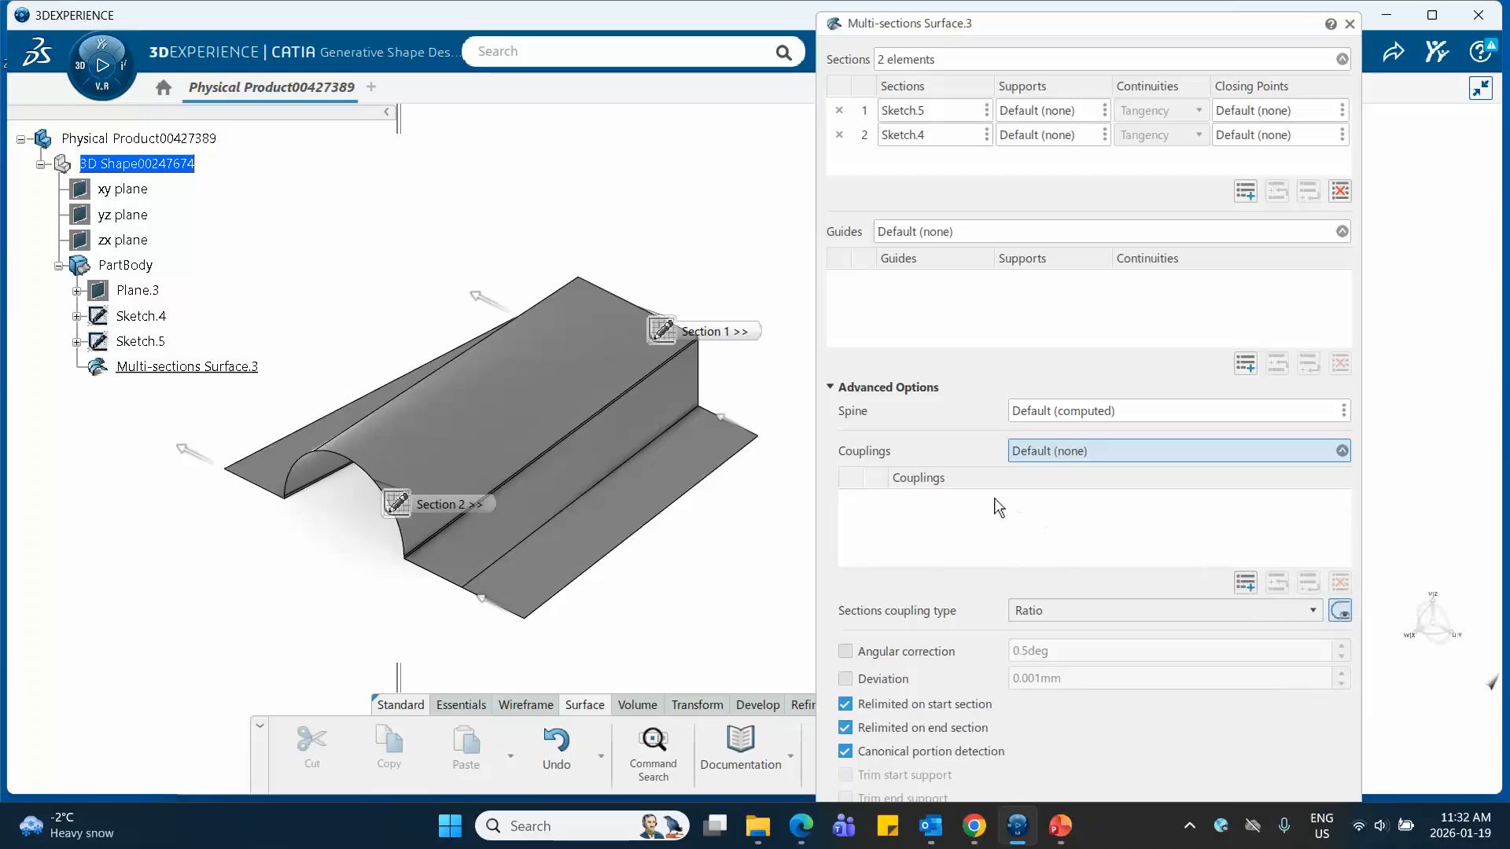
pyautogui.click(1243, 583)
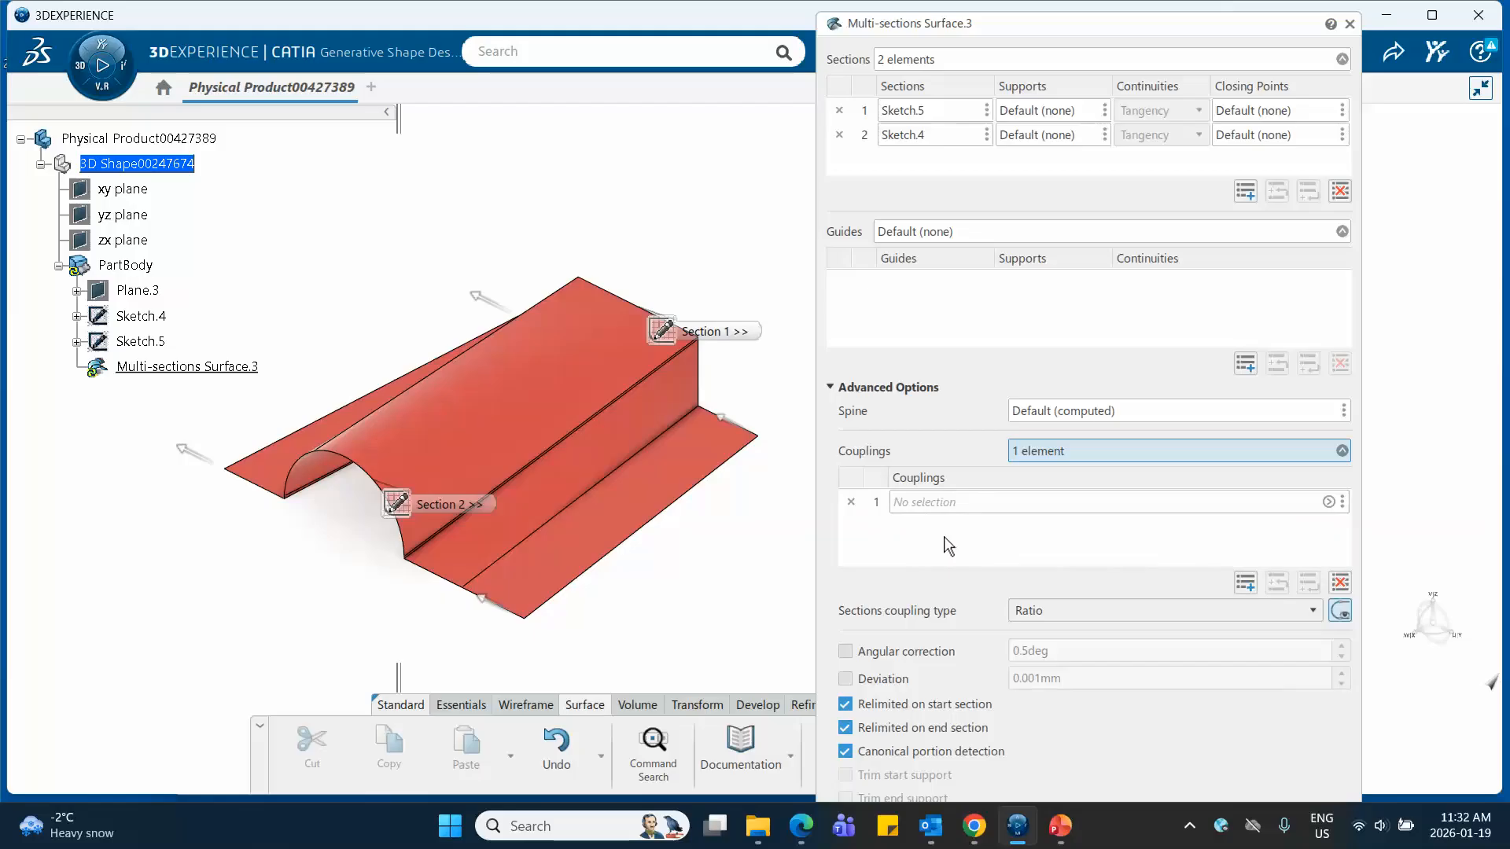
# Show Sketch.5 and Sketch.4 again so that their vertices can be picked on the surface
pyautogui.moveTo(651, 332); pyautogui.dragTo(650, 199)
pyautogui.moveTo(377, 517); pyautogui.dragTo(184, 614)
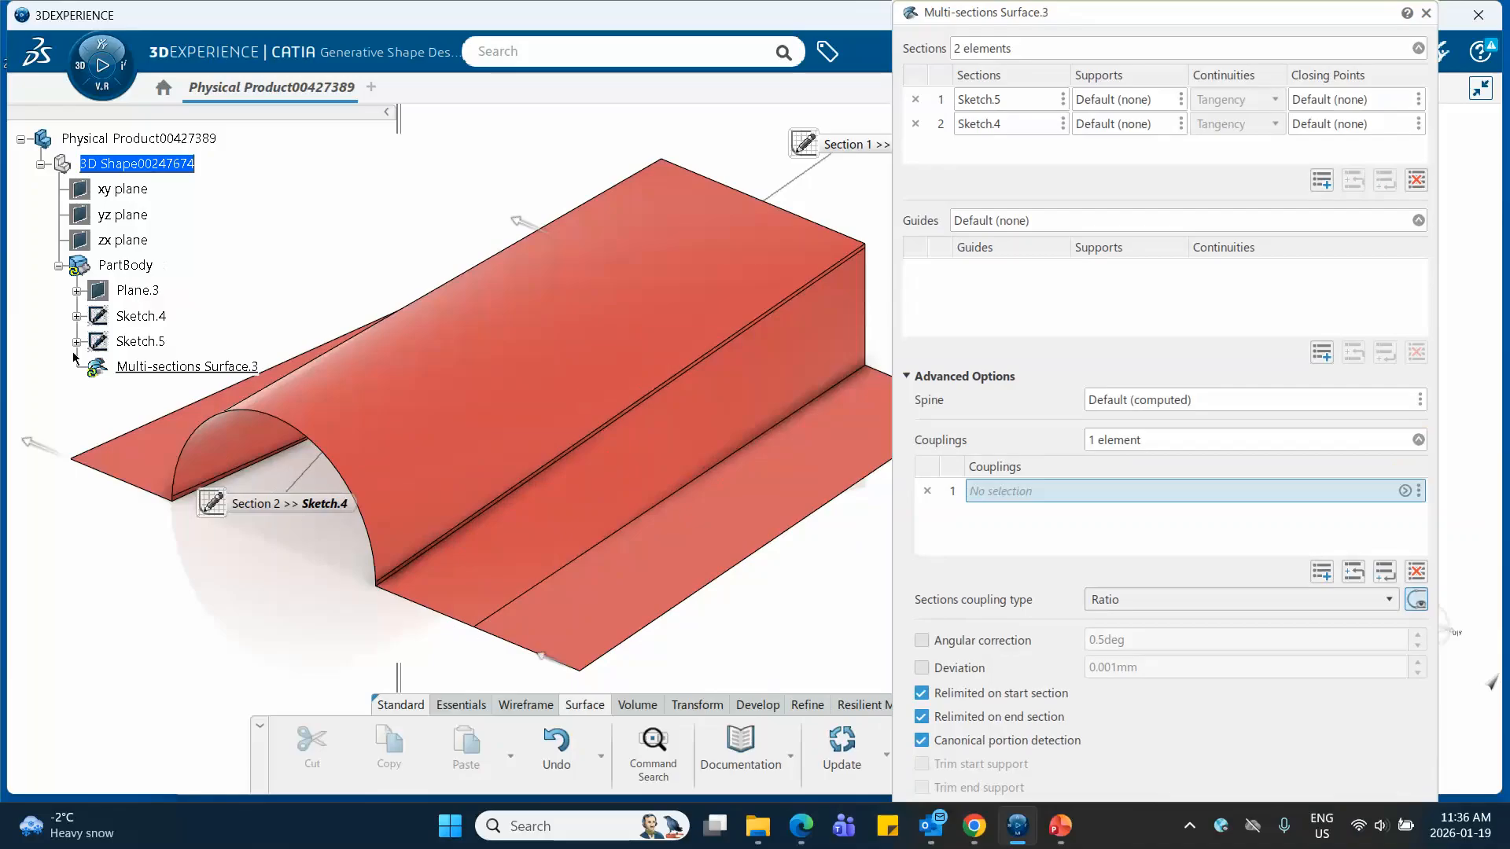
pyautogui.rightClick(133, 341)
pyautogui.click(150, 377)
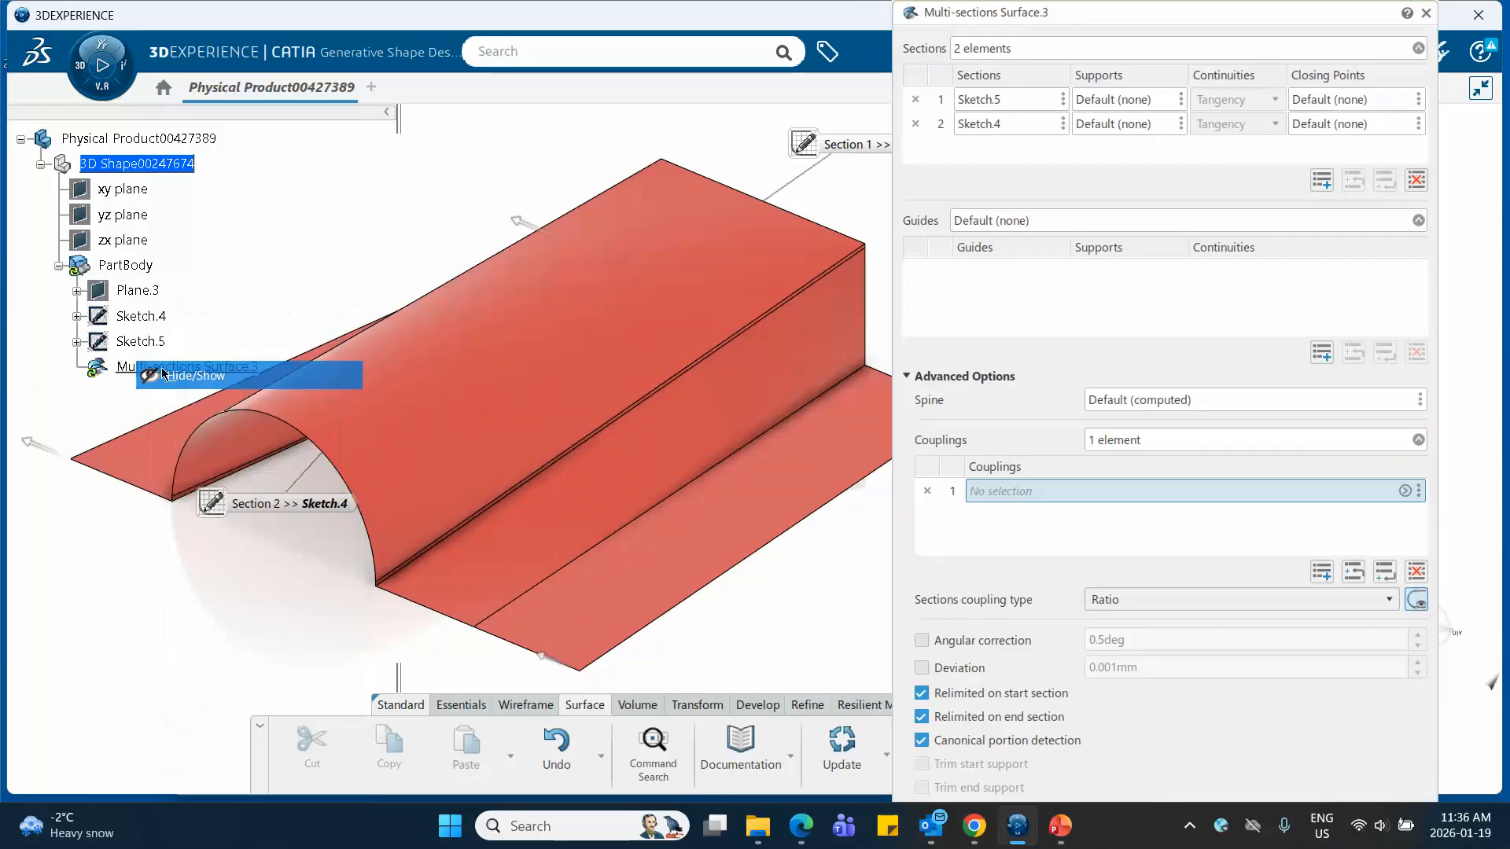
pyautogui.rightClick(146, 317)
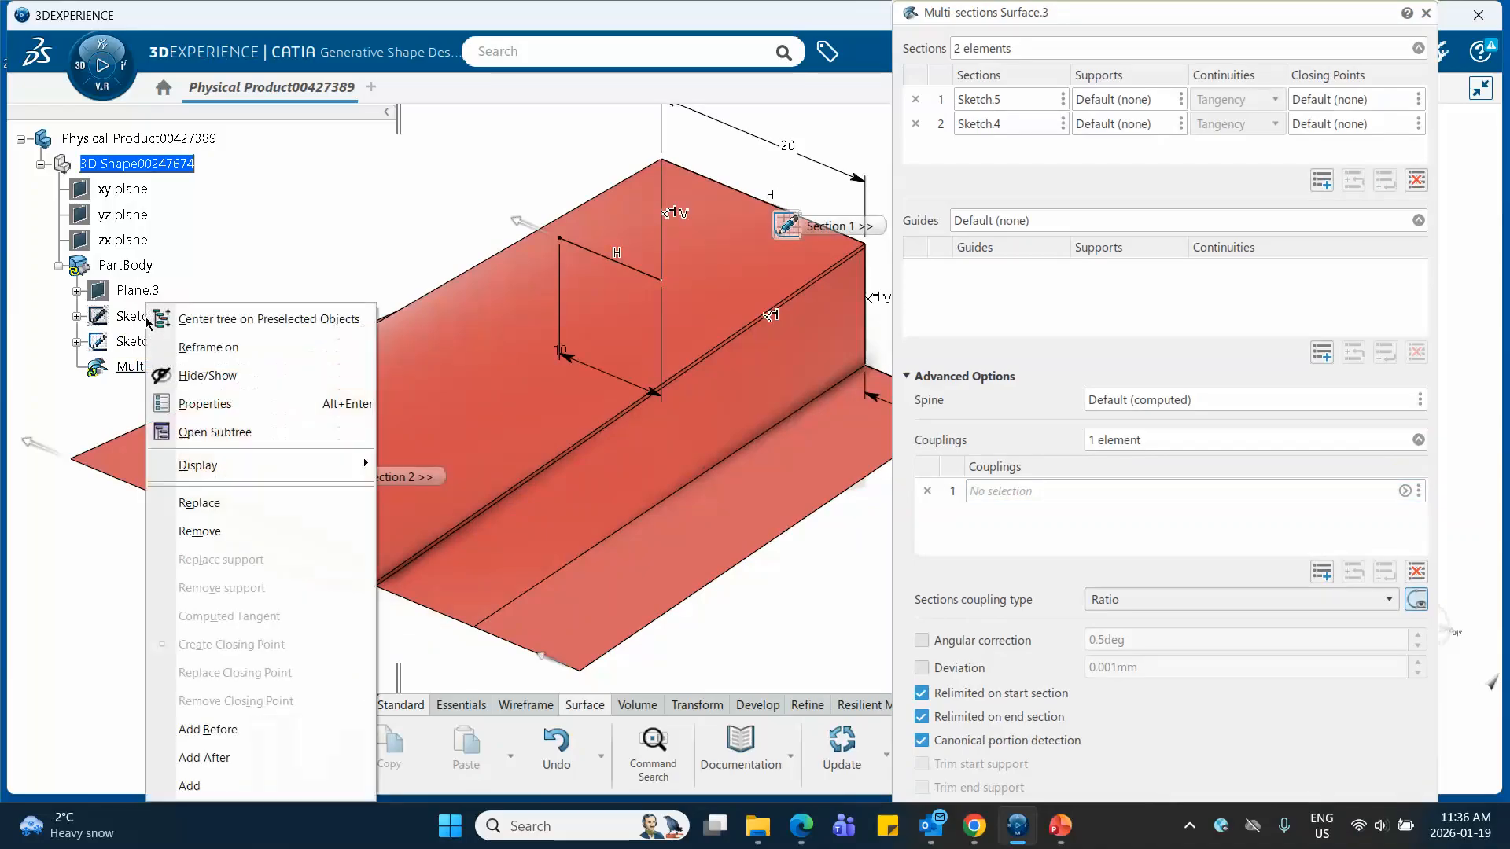
pyautogui.click(188, 382)
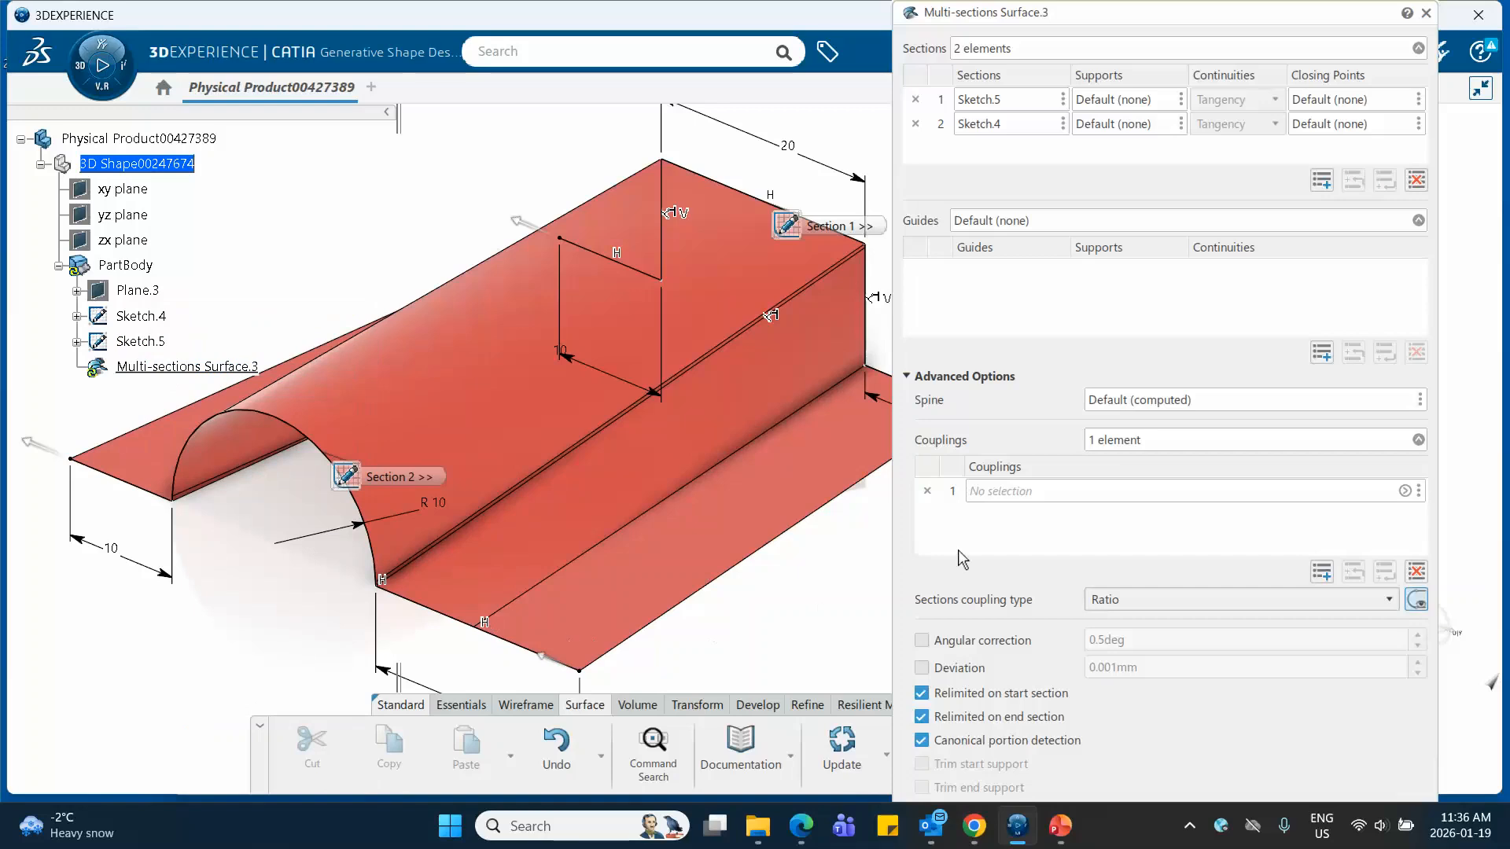
# Define the first coupling from Sketch.5's lower corner vertex to the end vertex of Sketch.4's arc on the same side
pyautogui.click(988, 493)
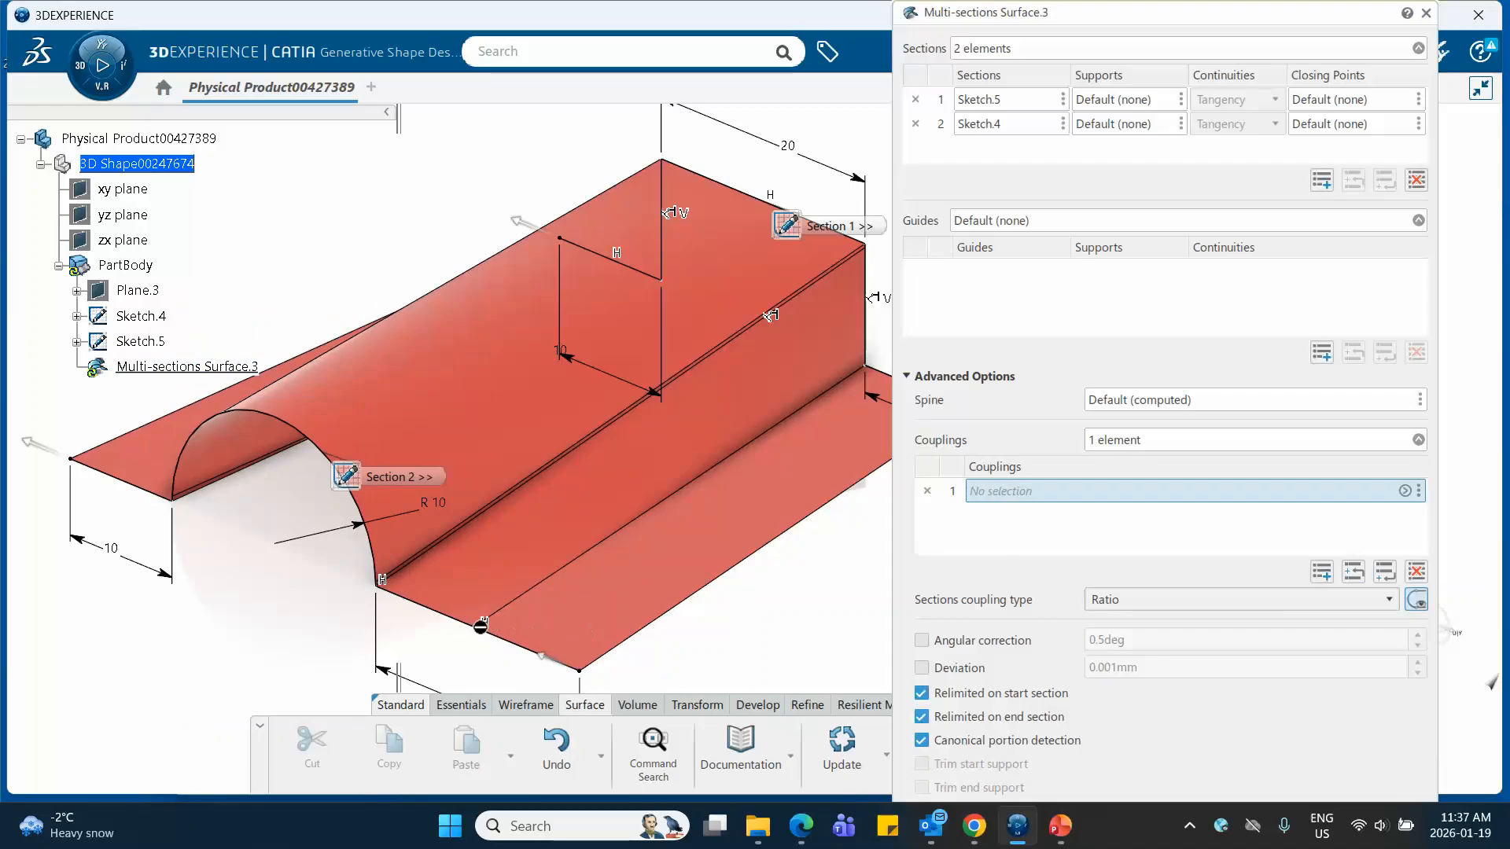
pyautogui.click(382, 590)
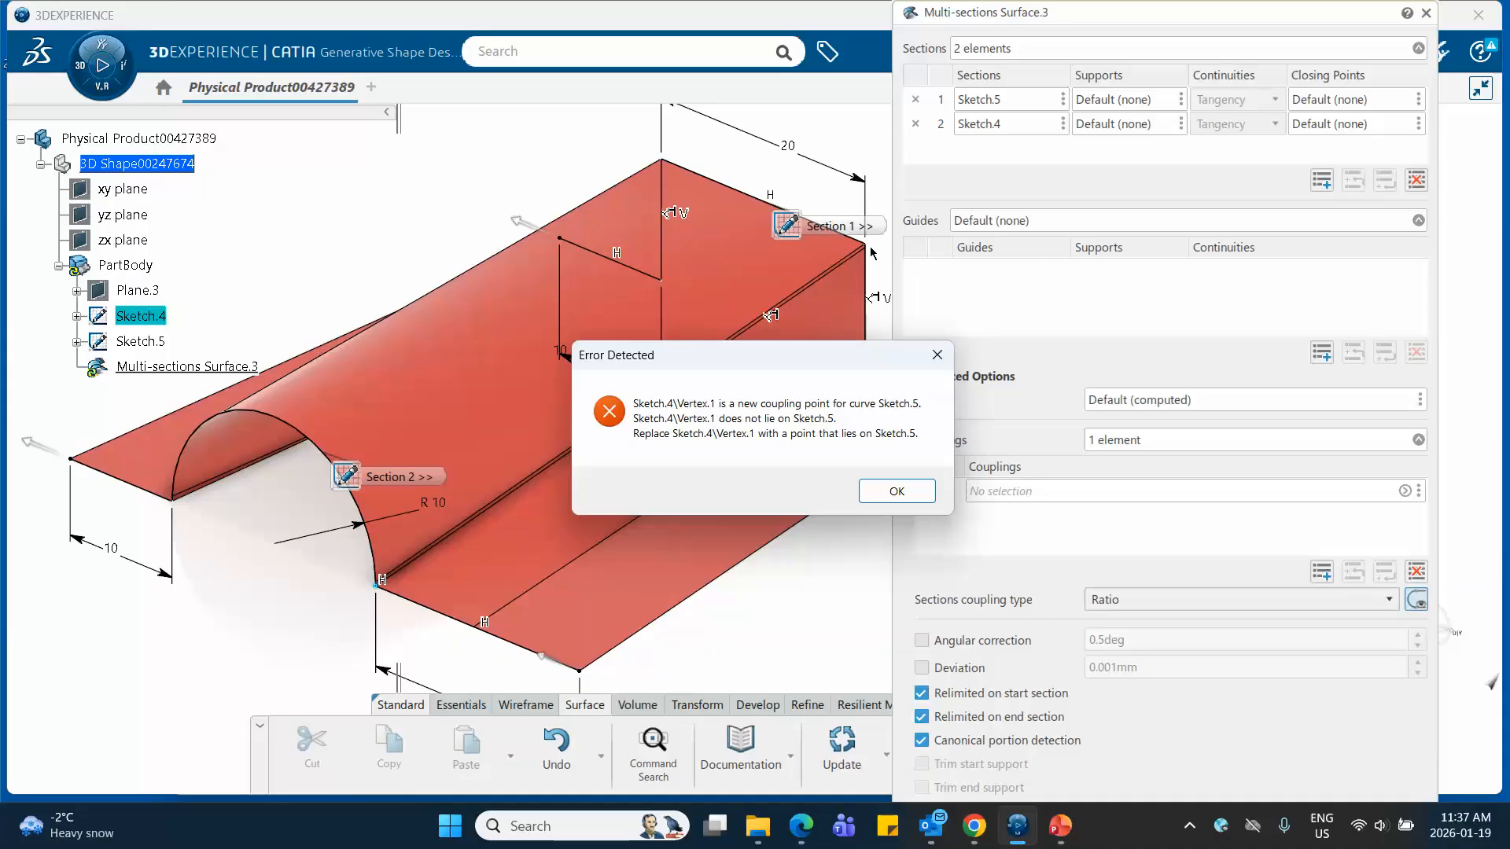
pyautogui.click(898, 492)
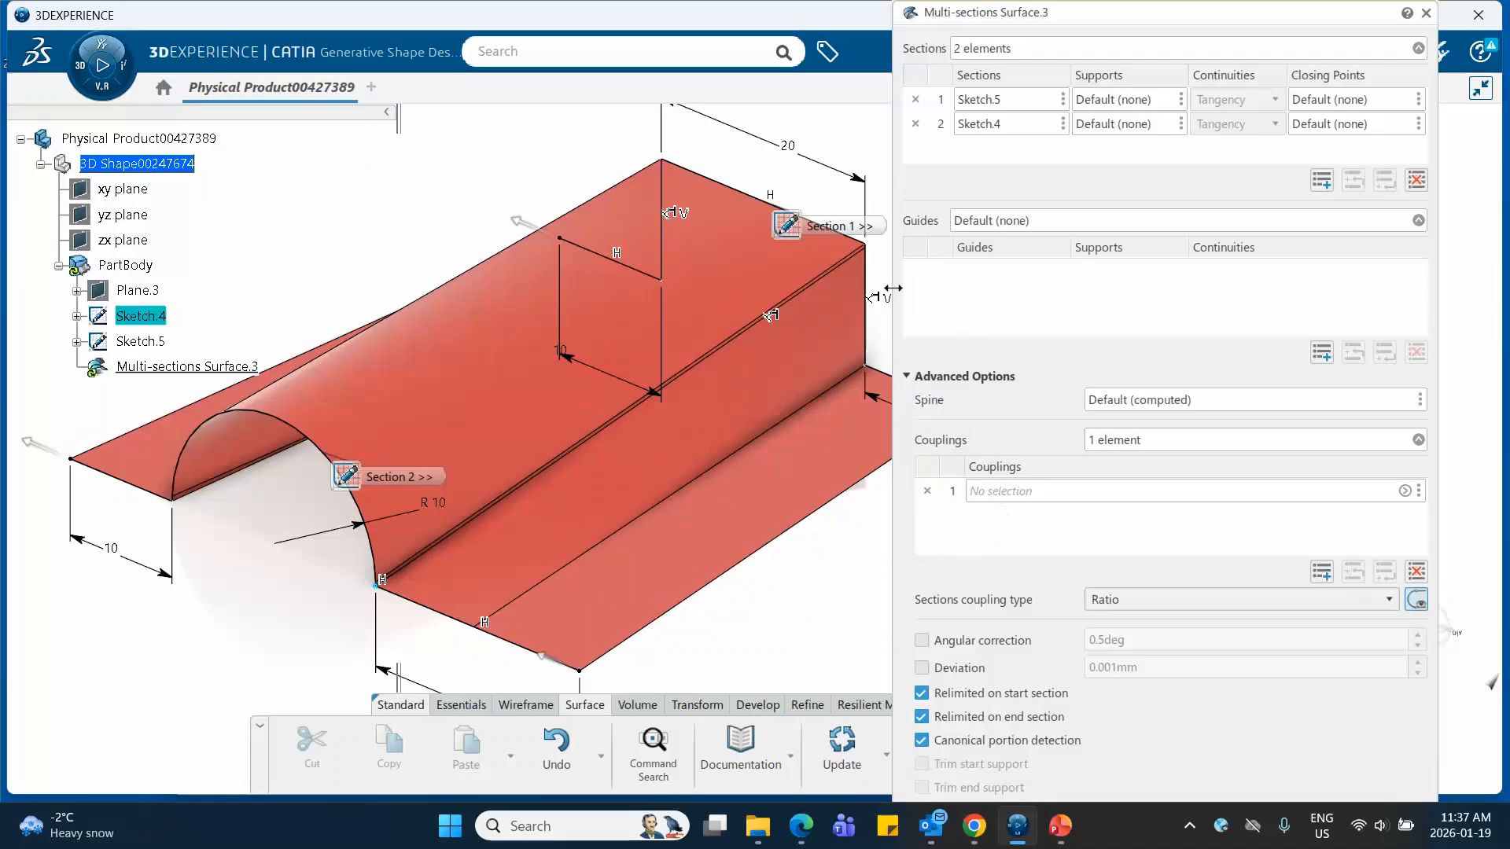
pyautogui.scroll(3, 890, 340)
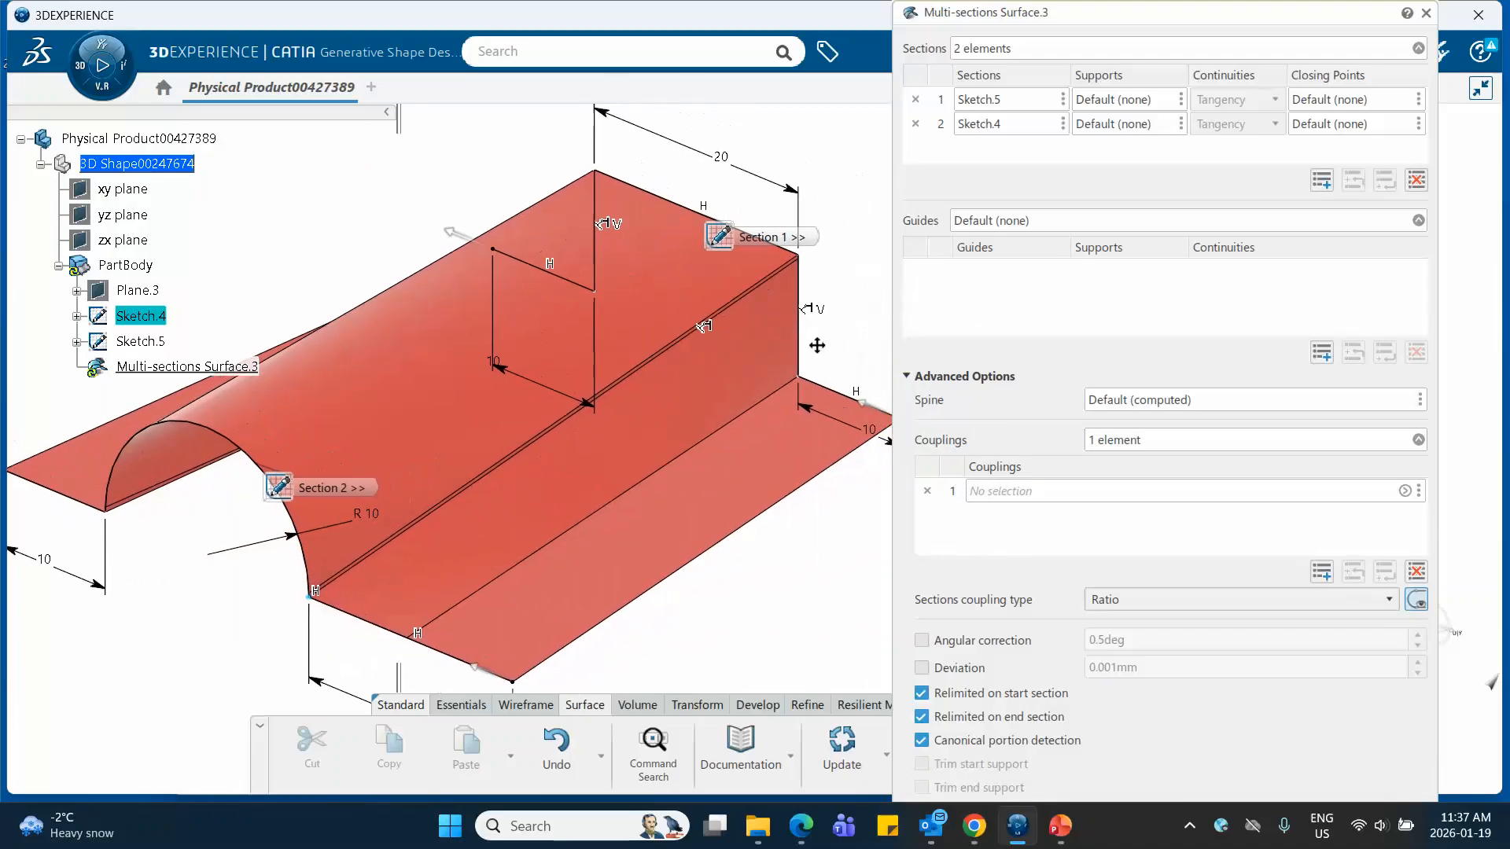
pyautogui.click(810, 359)
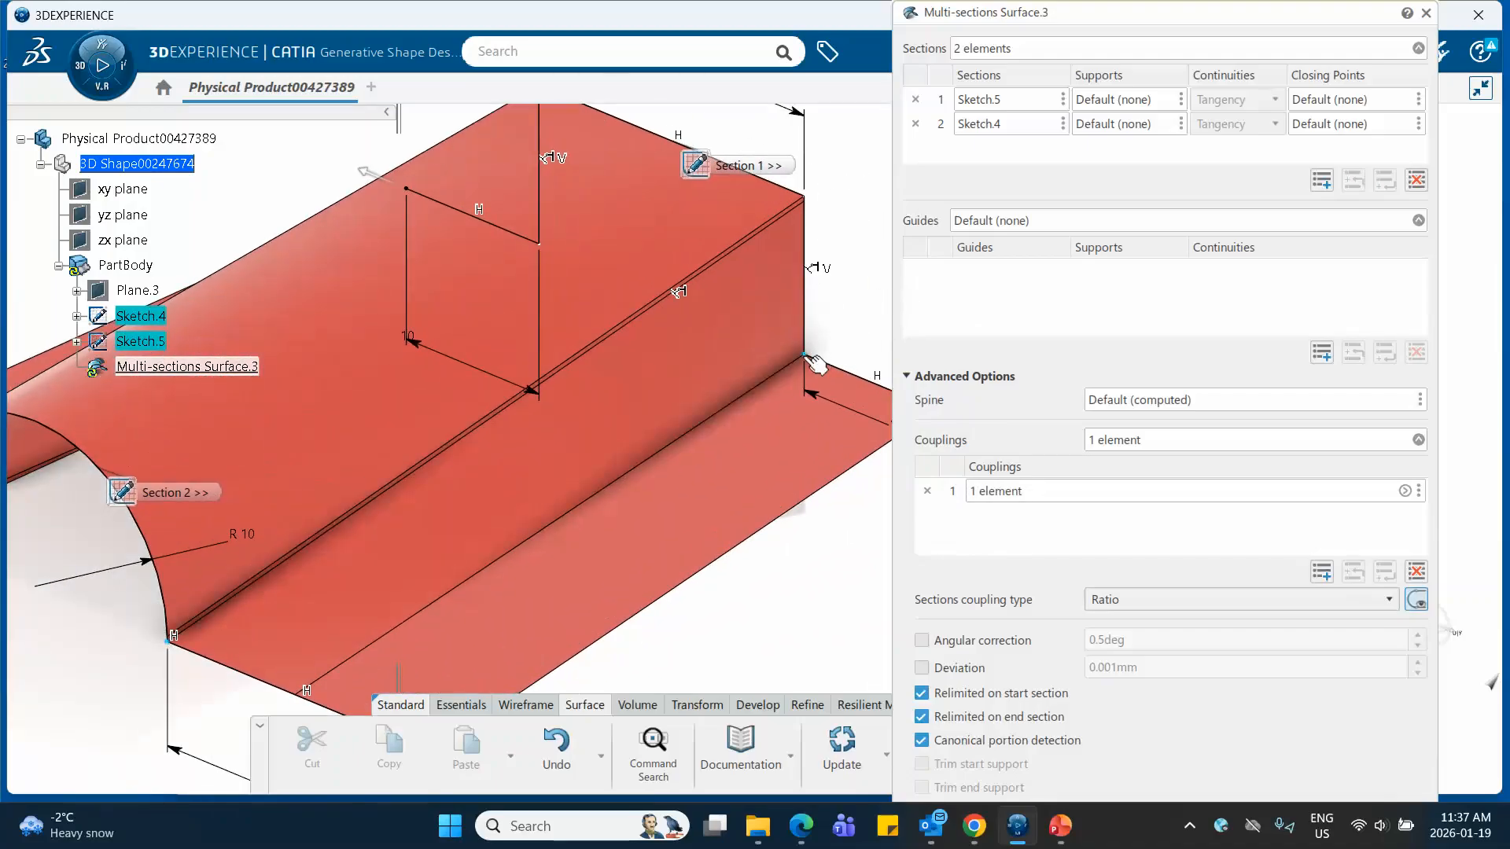
pyautogui.moveTo(628, 509); pyautogui.dragTo(749, 398, button='middle')
pyautogui.moveTo(528, 480); pyautogui.dragTo(416, 534, button='middle')
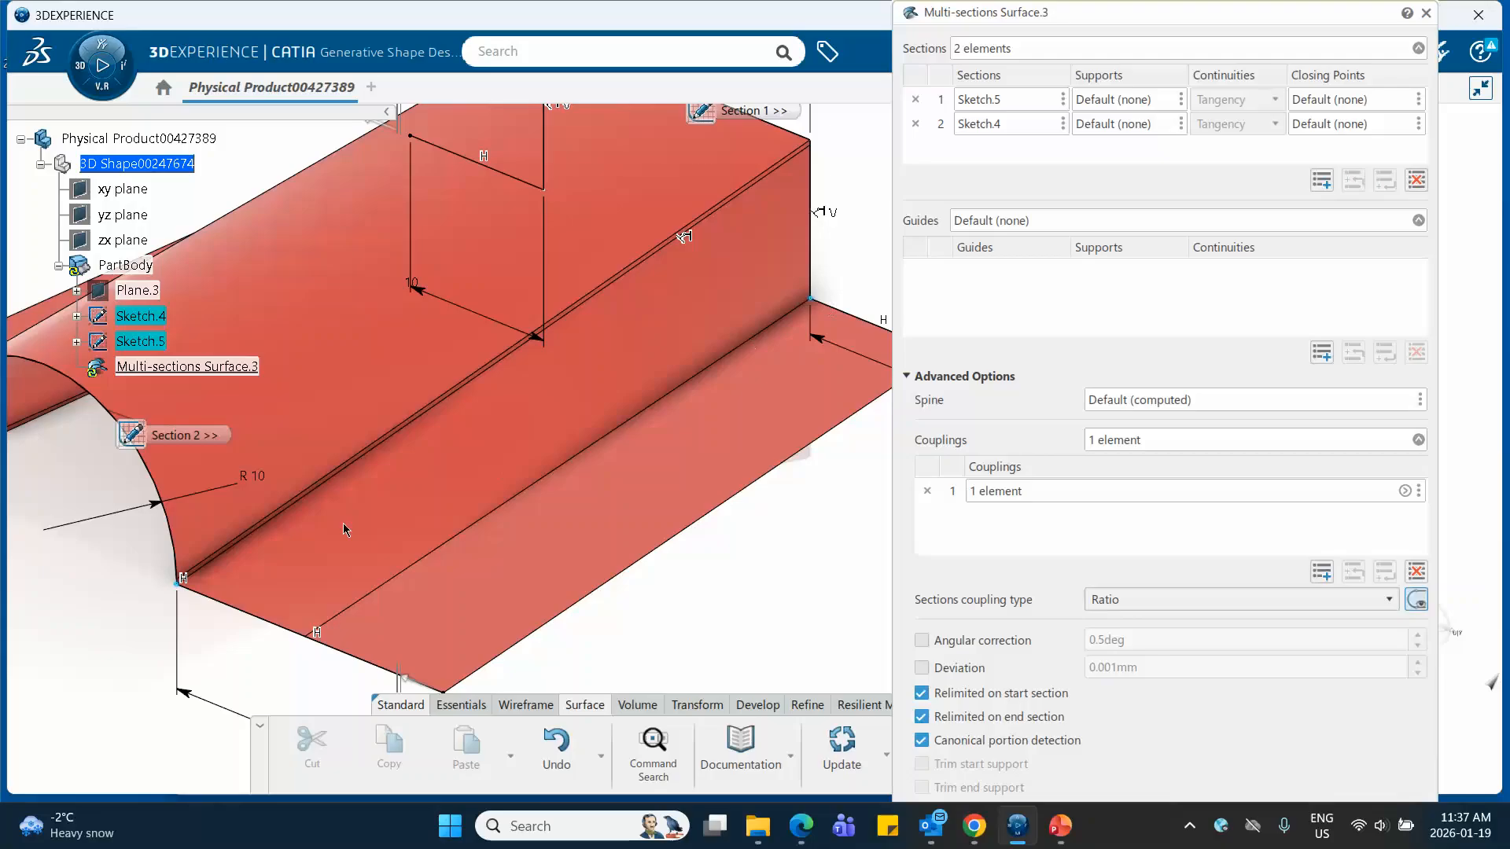
pyautogui.click(177, 584)
pyautogui.click(1405, 492)
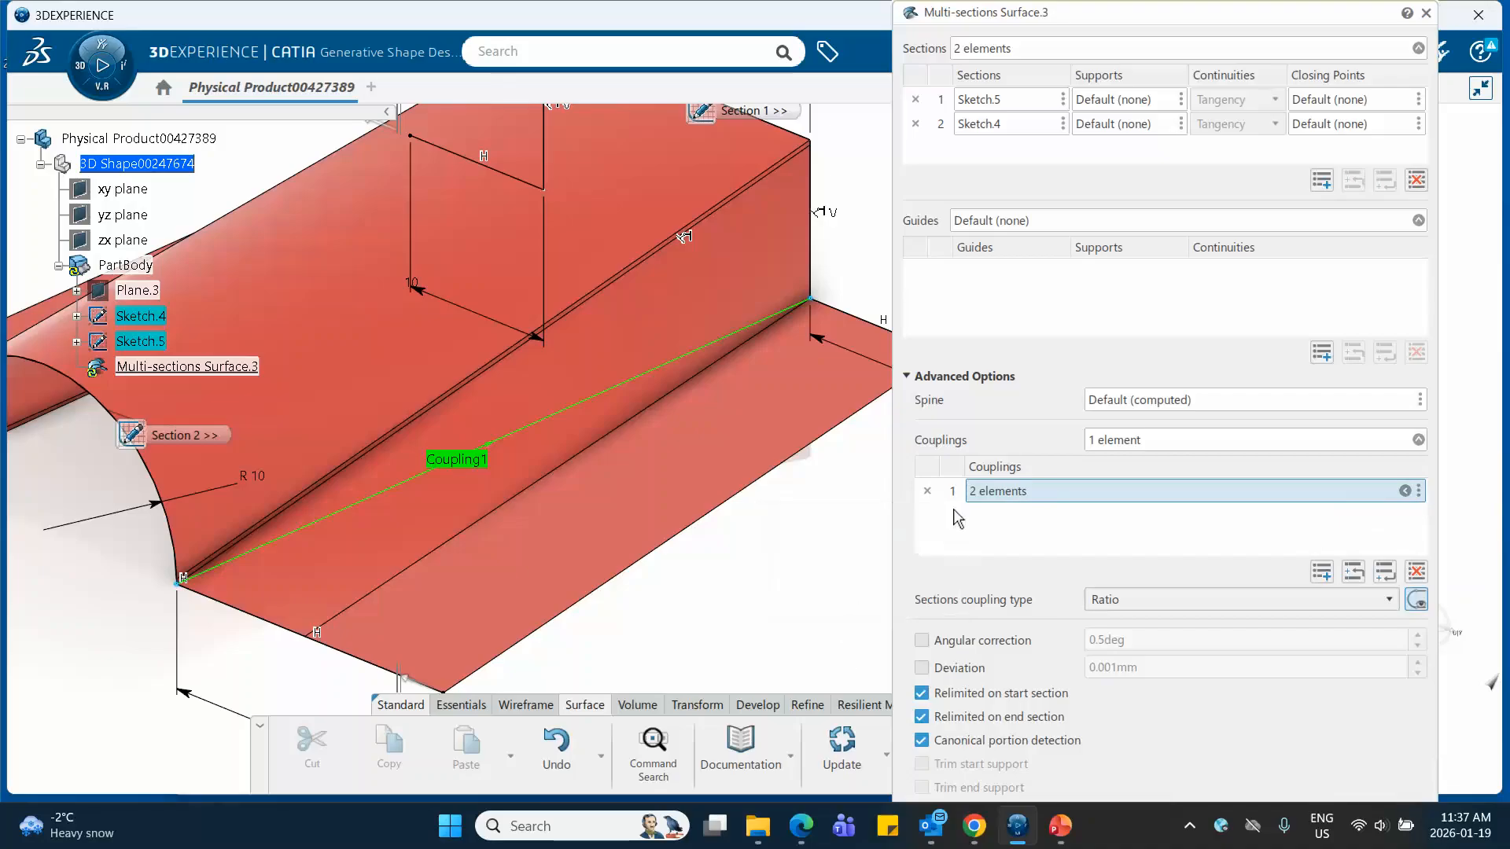
pyautogui.click(956, 512)
# Add a second coupling line and pick Sketch.5's upper corner vertex, directly above the first coupling's corner, as its starting point
pyautogui.click(1321, 572)
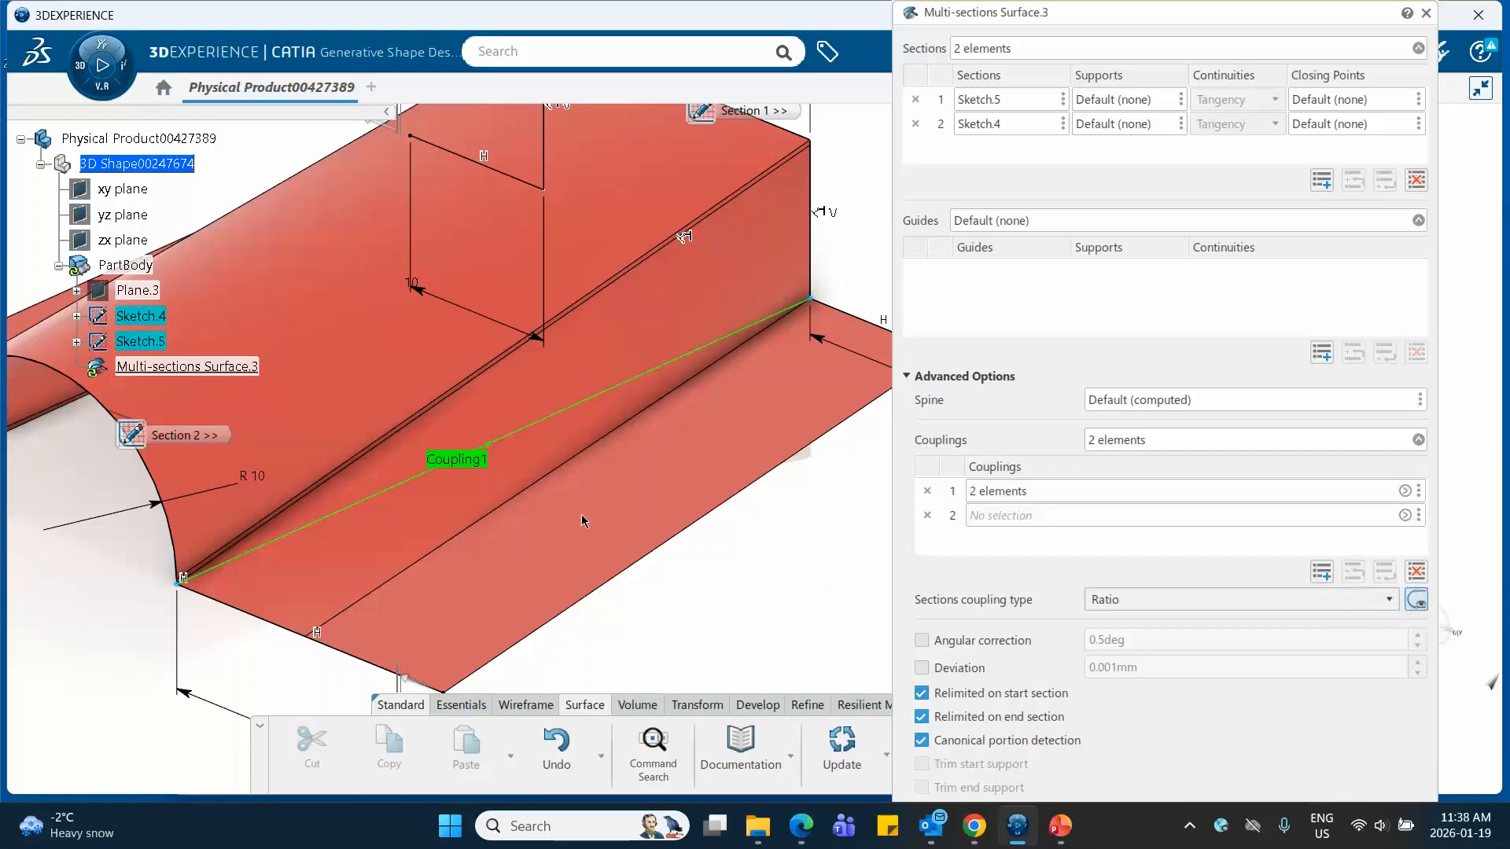
pyautogui.moveTo(422, 538)
pyautogui.mouseDown(button='middle')
pyautogui.moveTo(573, 529)
pyautogui.moveTo(573, 456)
pyautogui.moveTo(617, 517)
pyautogui.moveTo(617, 471)
pyautogui.mouseUp(button='middle')
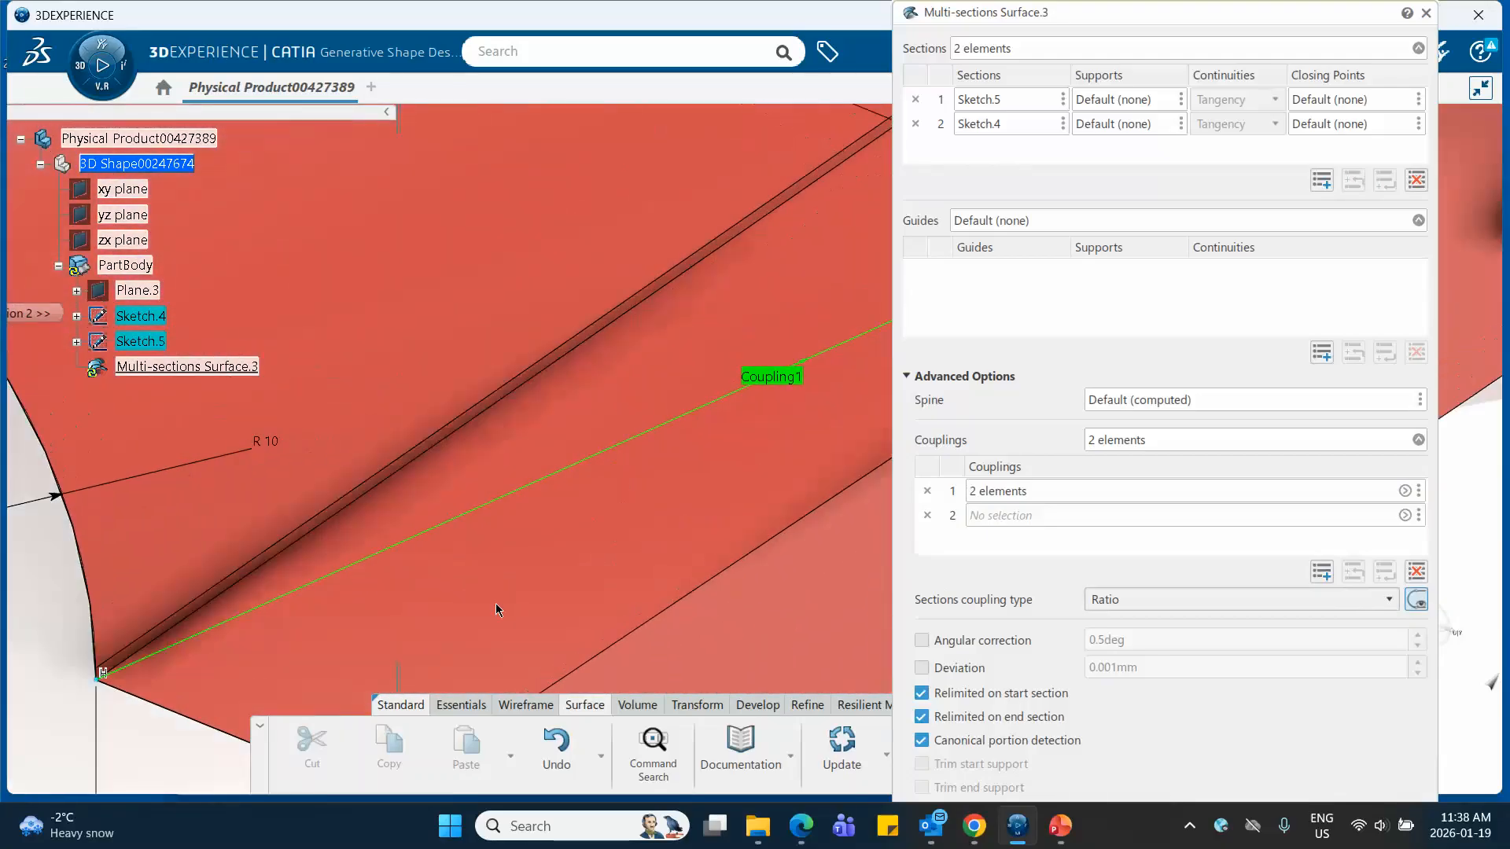
pyautogui.click(96, 681)
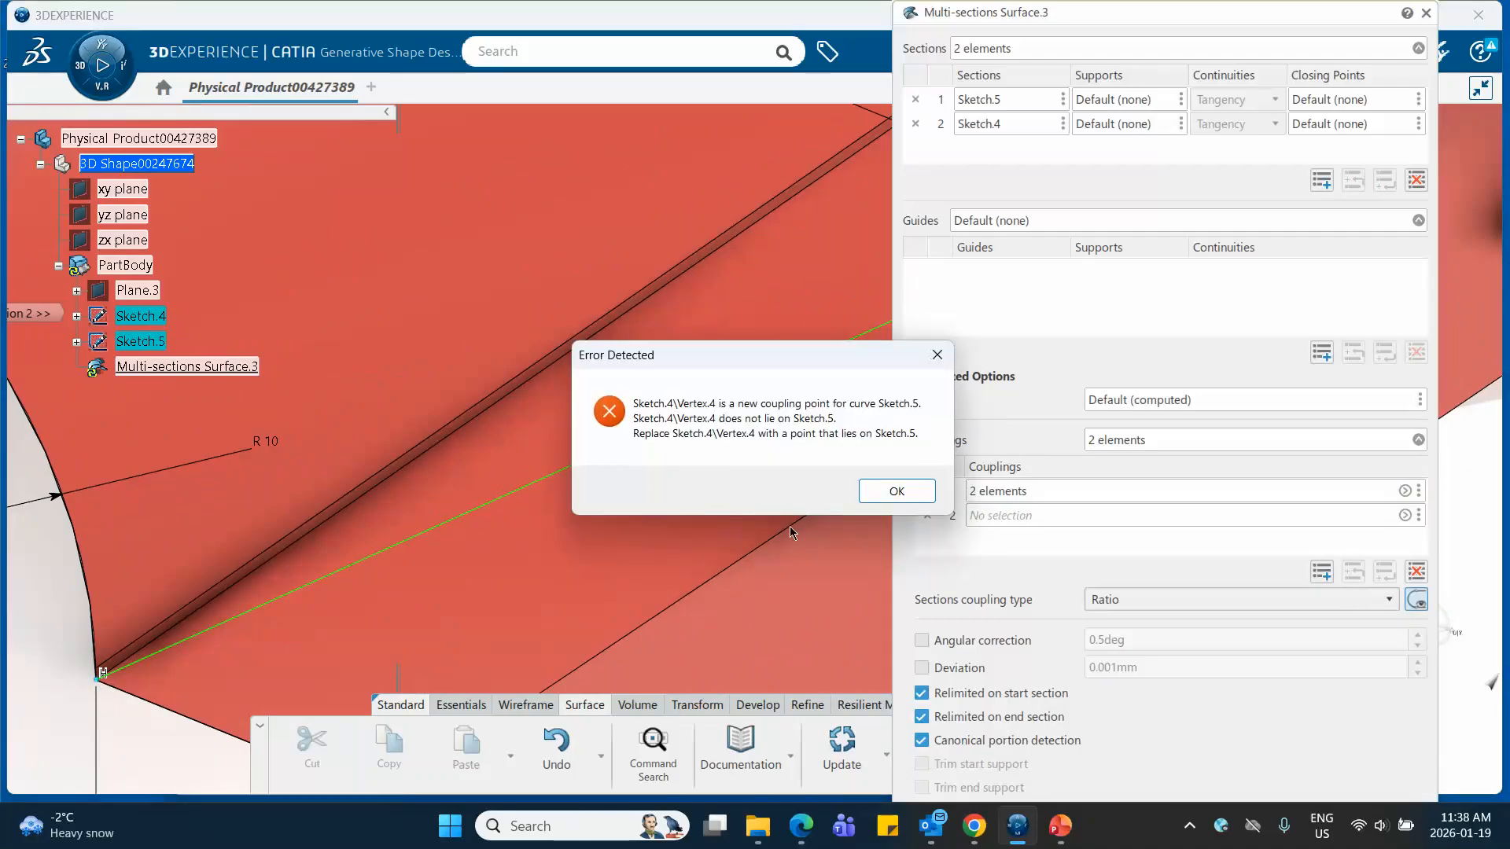
pyautogui.click(897, 491)
pyautogui.moveTo(761, 468); pyautogui.dragTo(415, 734, button='middle')
pyautogui.moveTo(598, 550); pyautogui.dragTo(249, 774, button='middle')
pyautogui.moveTo(574, 512); pyautogui.dragTo(409, 621, button='middle')
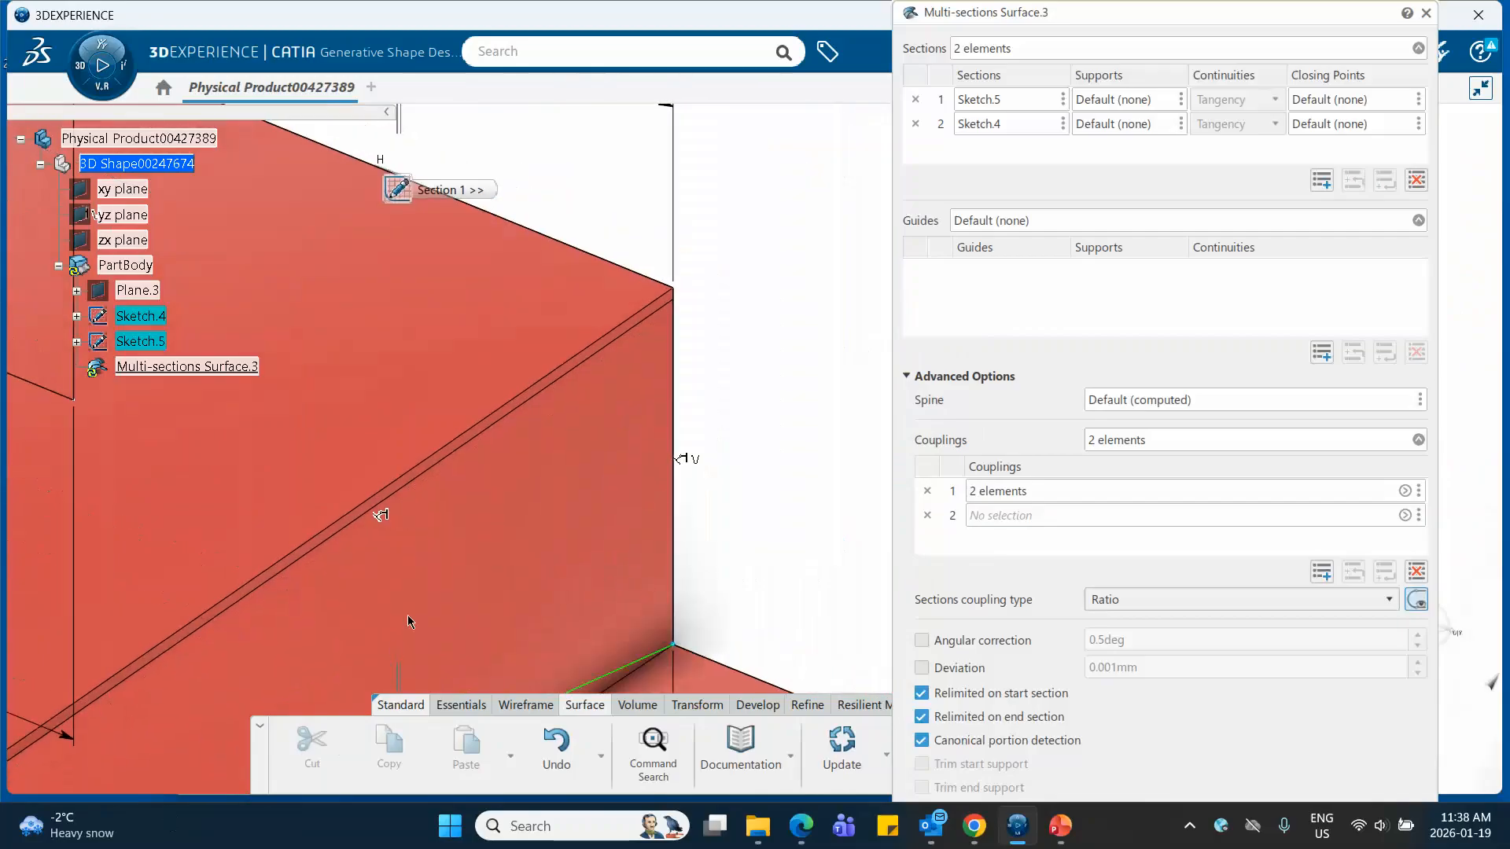
pyautogui.click(679, 290)
# Complete the second coupling with the same end vertex of Sketch.4's arc that the first coupling uses
pyautogui.moveTo(426, 523); pyautogui.dragTo(654, 374, button='middle')
pyautogui.moveTo(348, 573); pyautogui.dragTo(519, 516, button='middle')
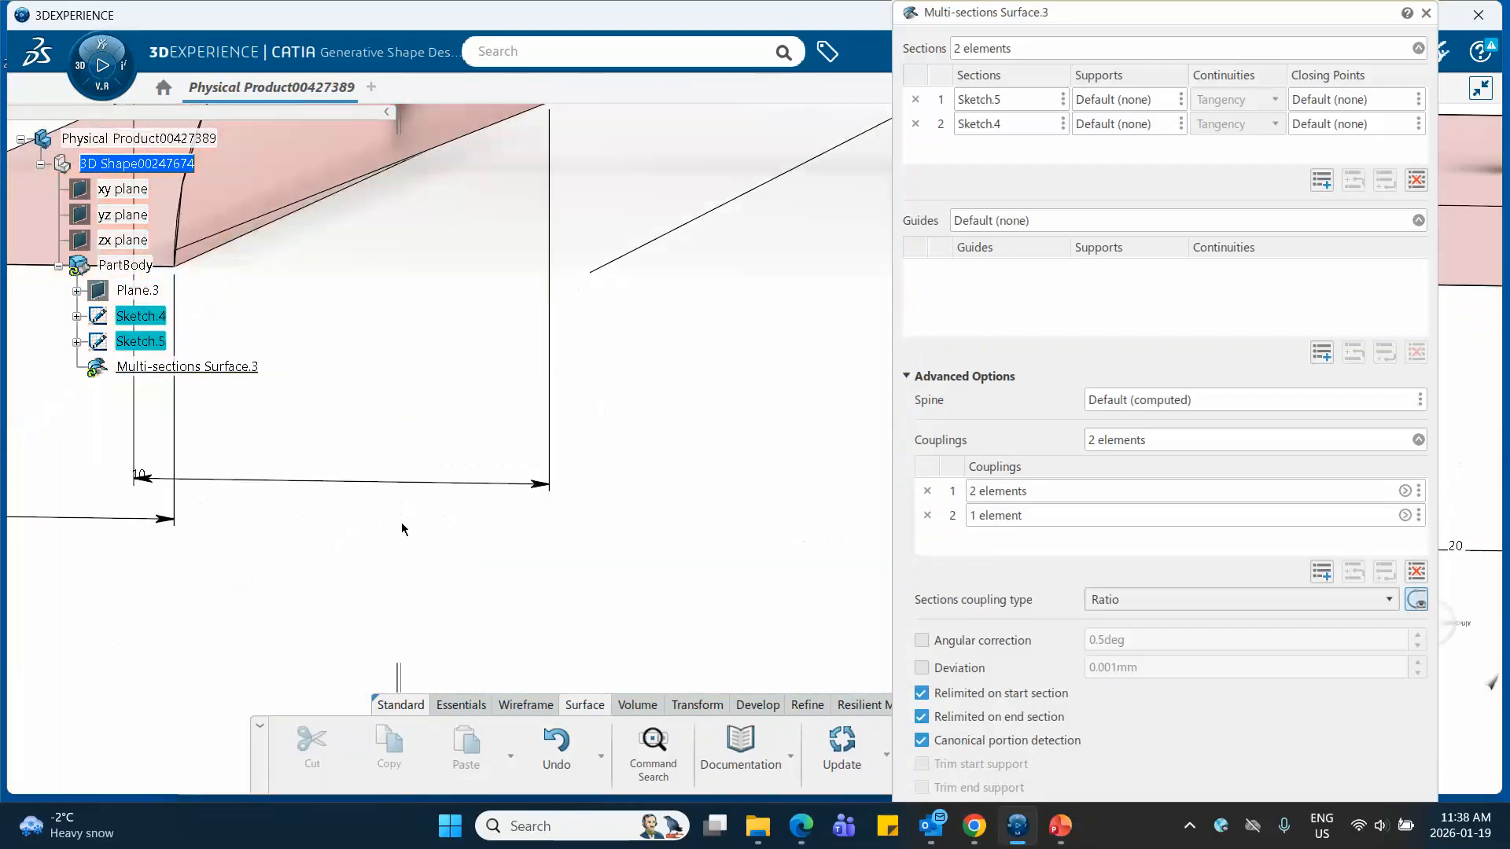
pyautogui.moveTo(404, 527); pyautogui.dragTo(485, 703, button='middle')
pyautogui.moveTo(630, 557); pyautogui.dragTo(206, 643, button='middle')
pyautogui.moveTo(467, 580); pyautogui.dragTo(589, 533, button='middle')
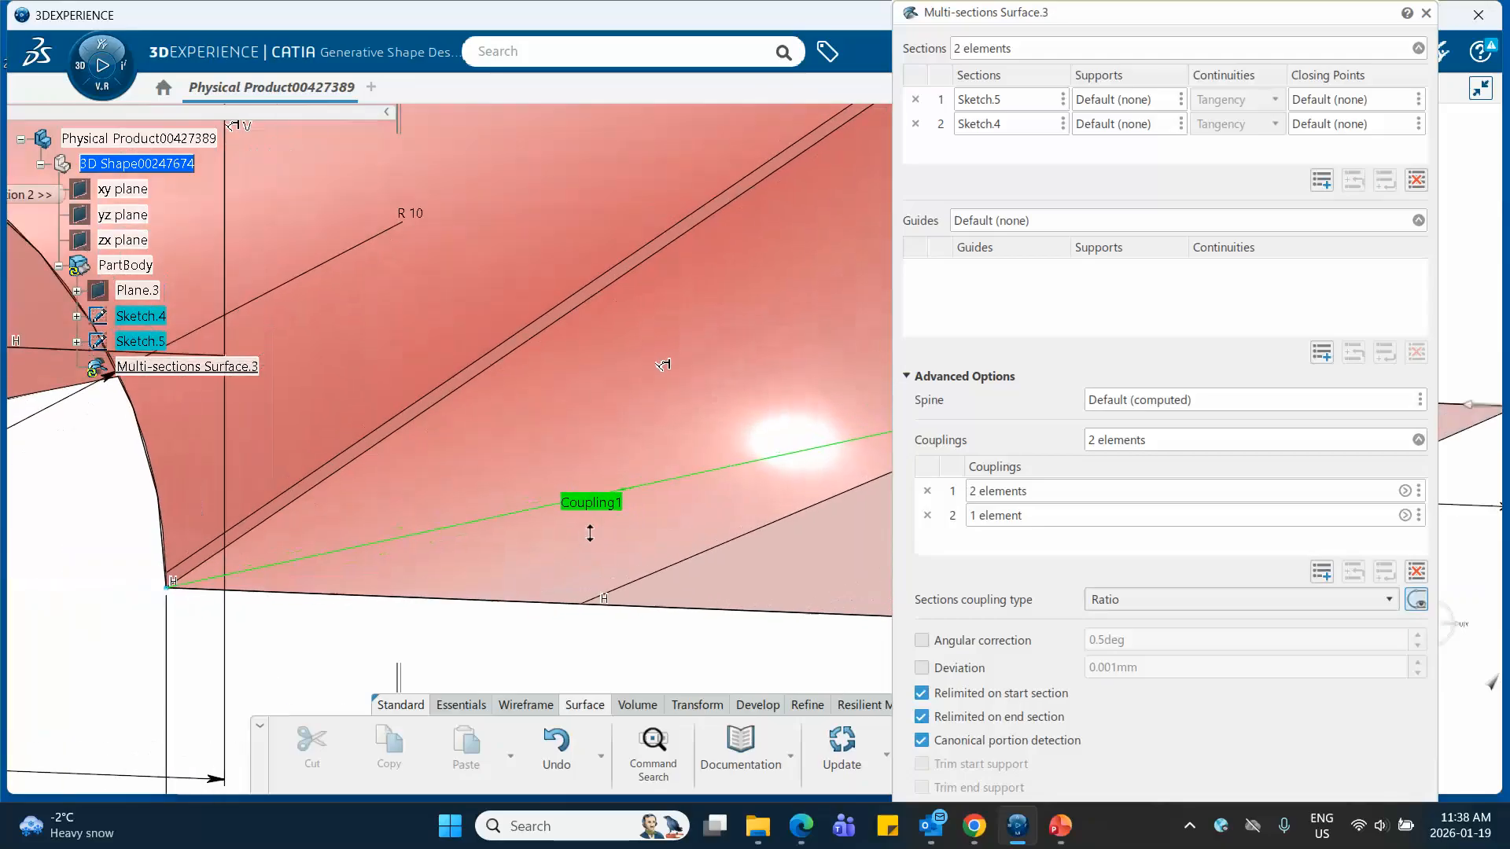
pyautogui.moveTo(513, 569); pyautogui.dragTo(632, 530, button='middle')
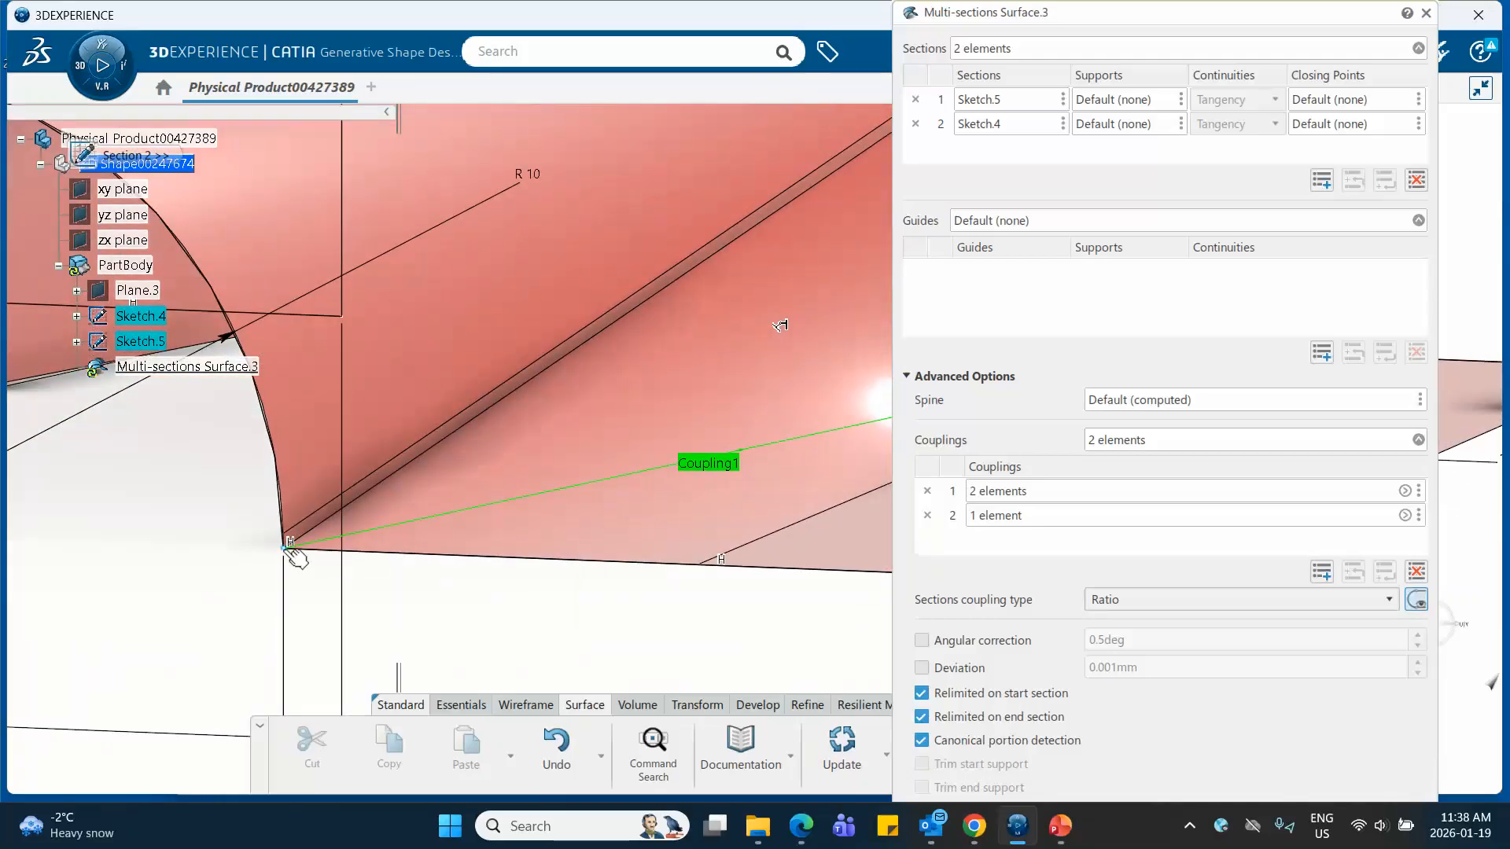
pyautogui.click(286, 548)
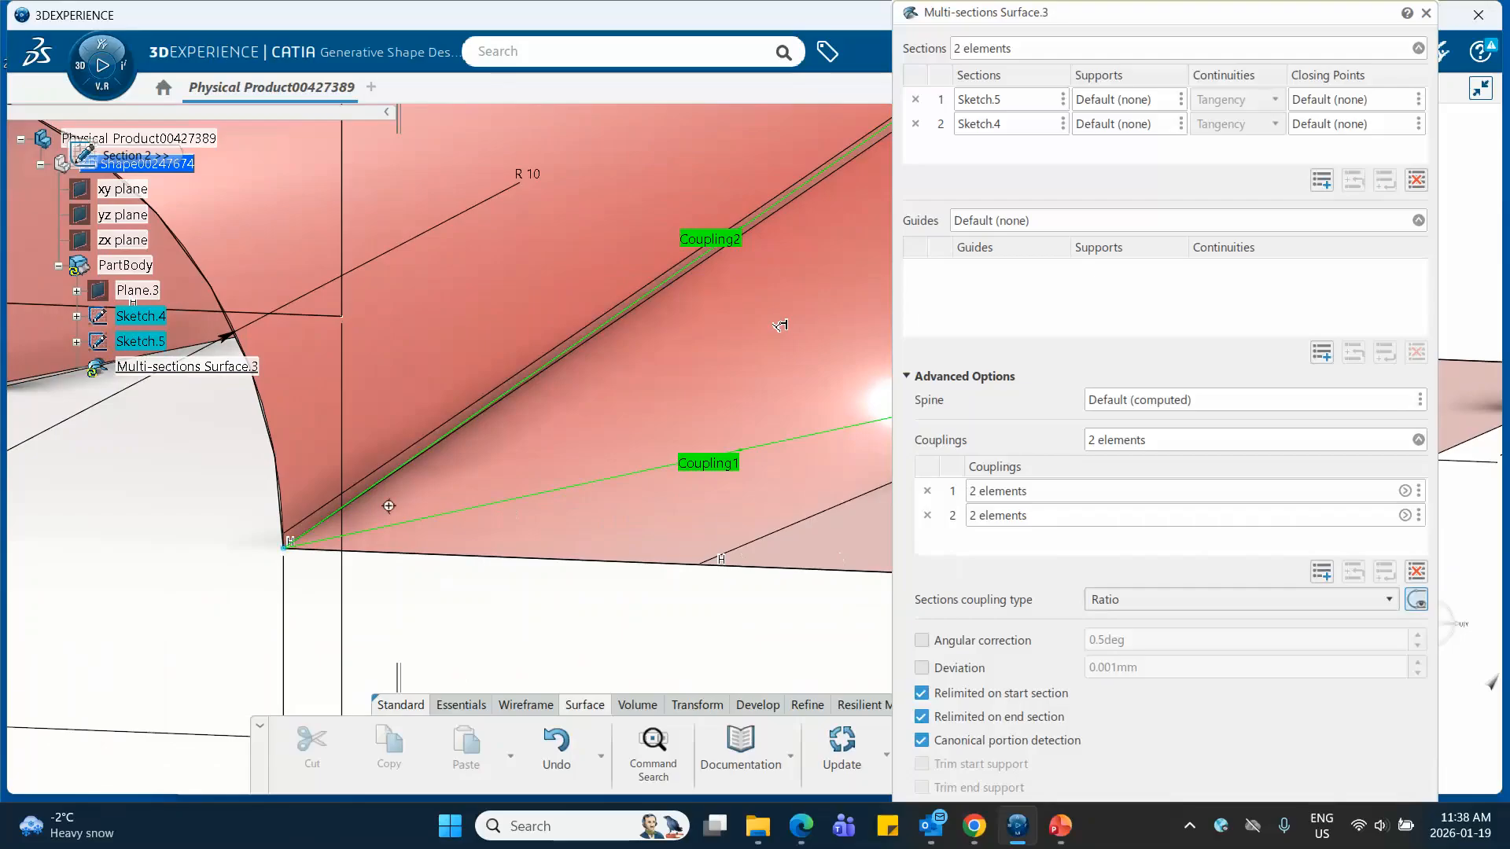
# Collapse the advanced options, preview the surface with both couplings, and accept the change
pyautogui.scroll(-5, 389, 505)
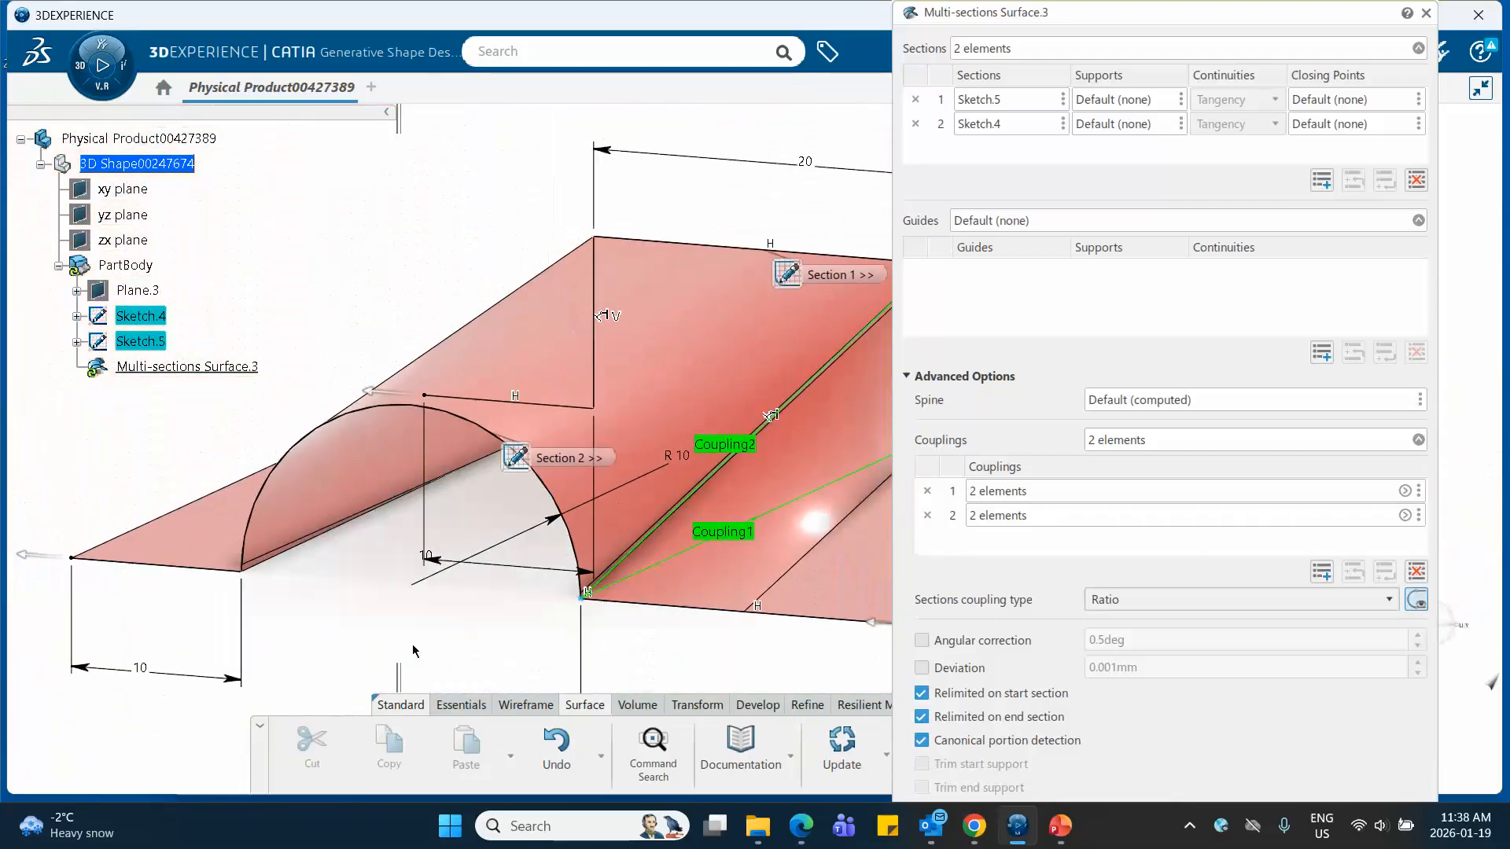
pyautogui.moveTo(392, 616); pyautogui.dragTo(368, 467, button='middle')
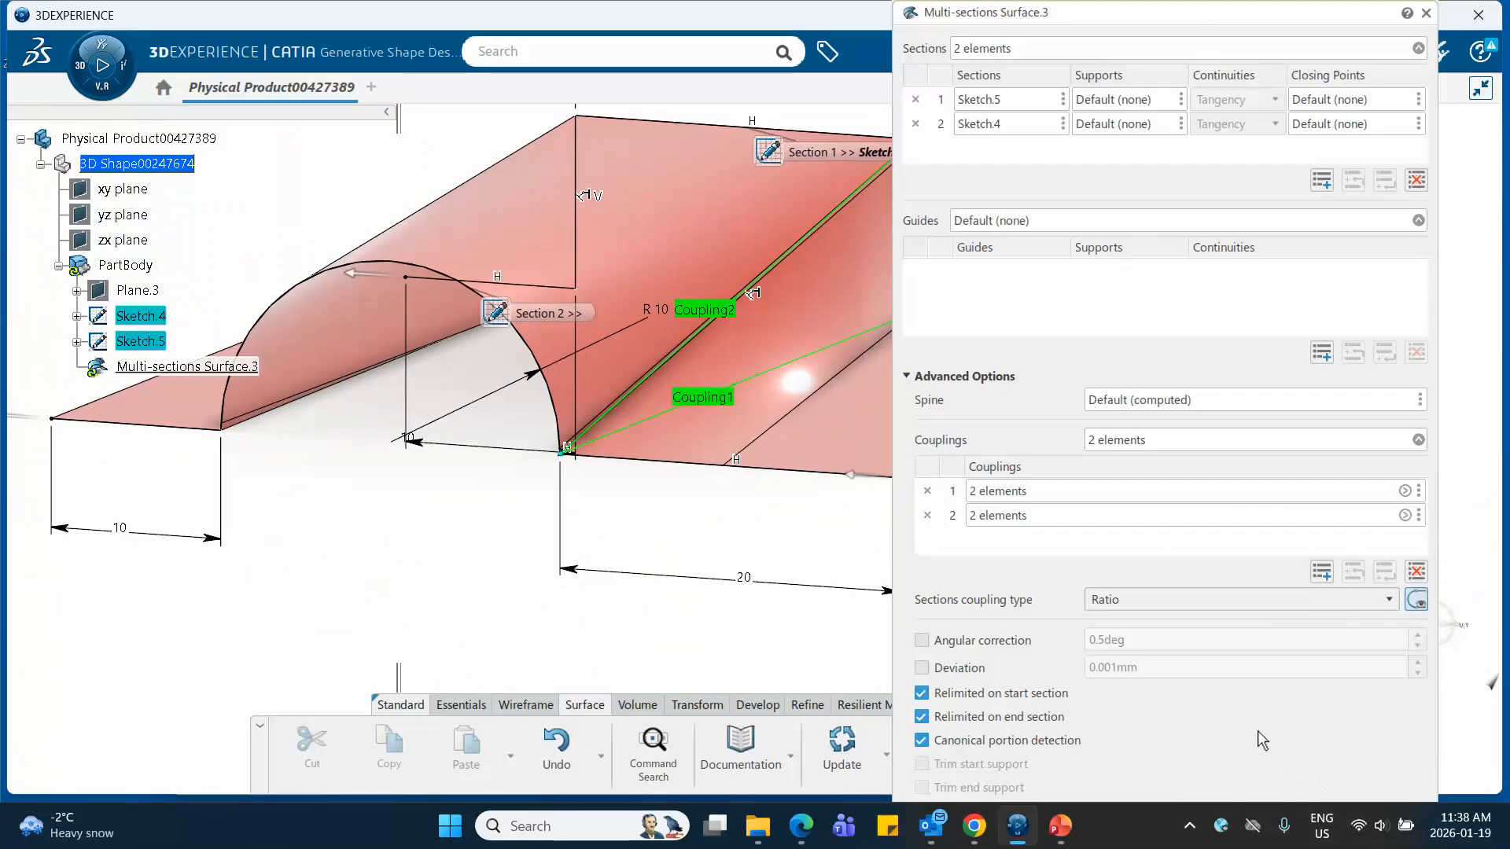
pyautogui.click(908, 377)
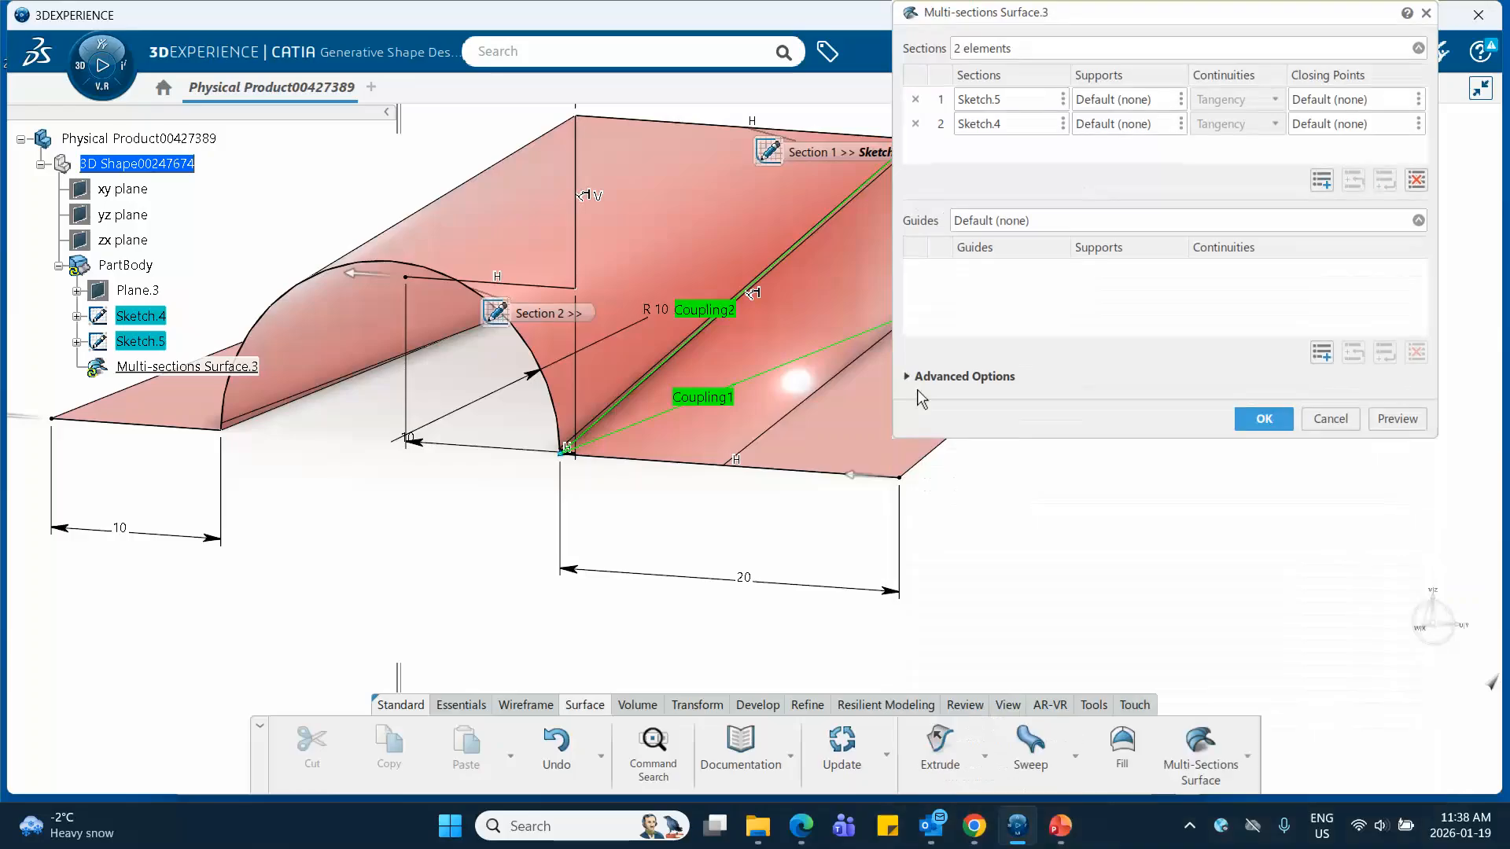
pyautogui.click(1396, 420)
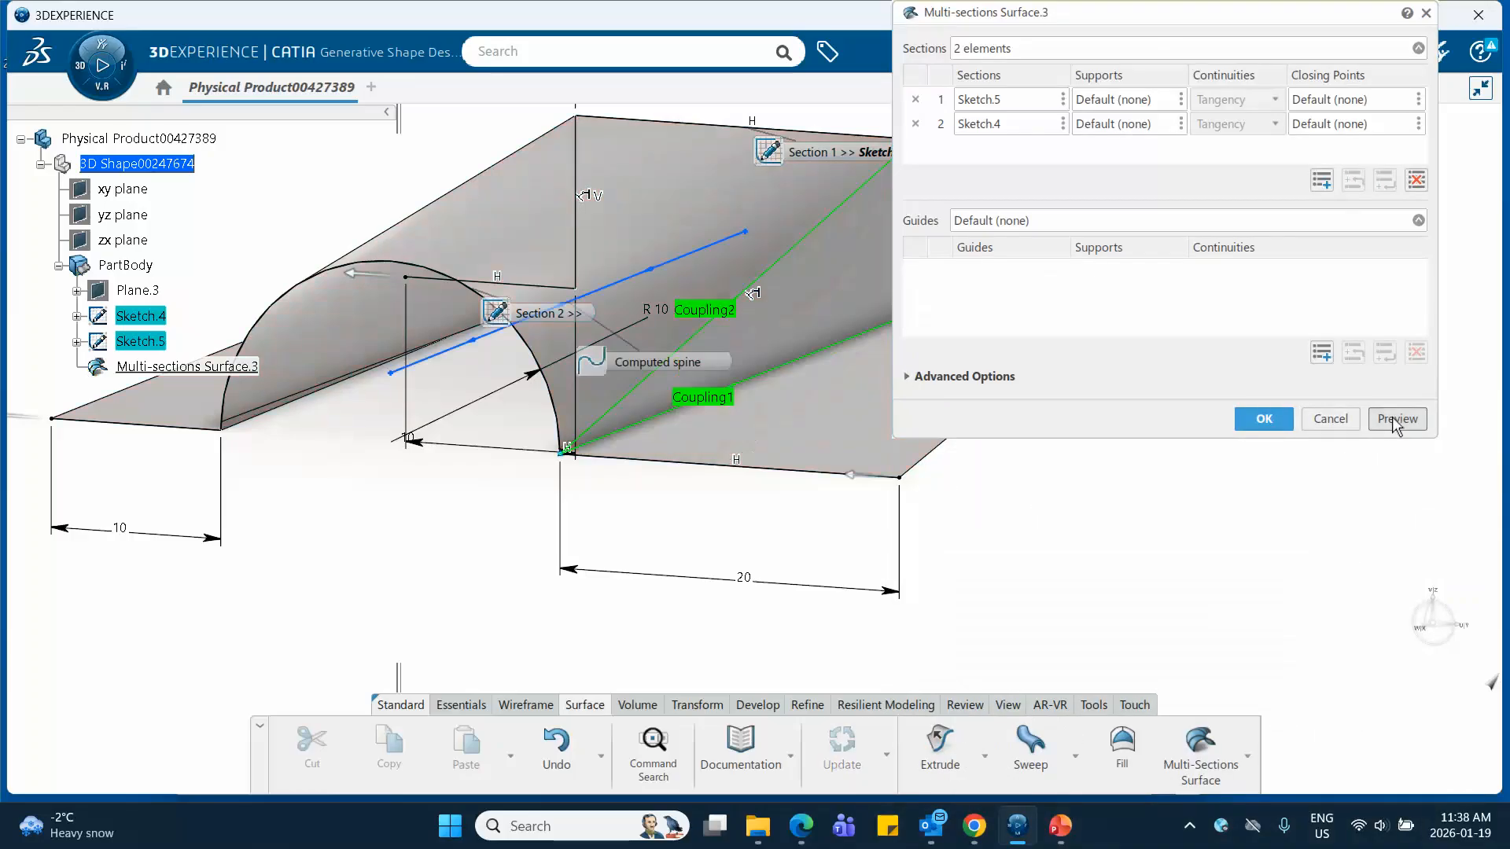
pyautogui.click(1263, 419)
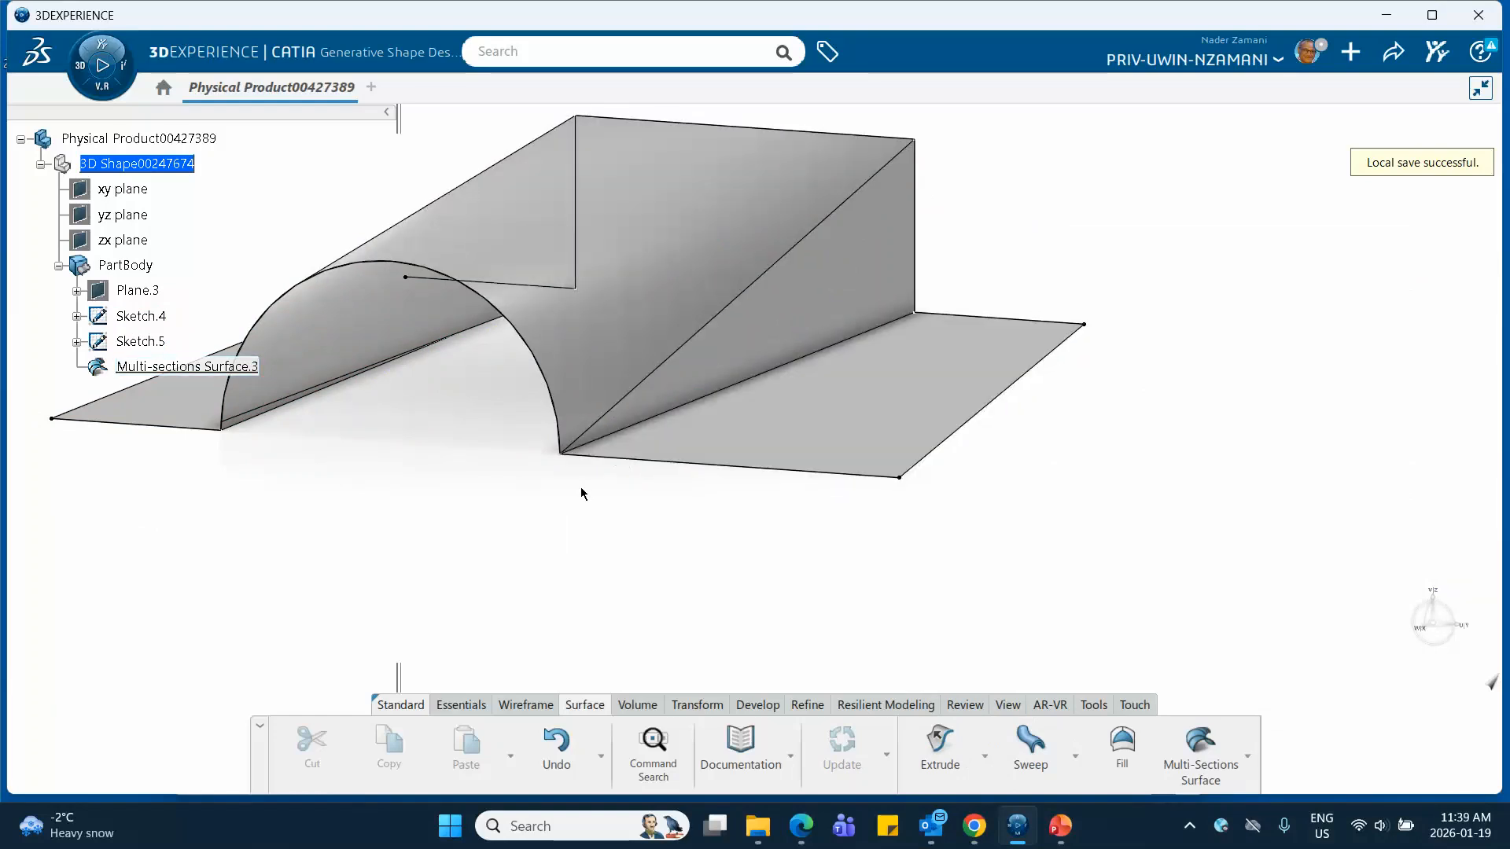
# Open Multi-sections Surface.3 for editing and show its advanced options
pyautogui.moveTo(545, 496); pyautogui.dragTo(812, 247, button='middle')
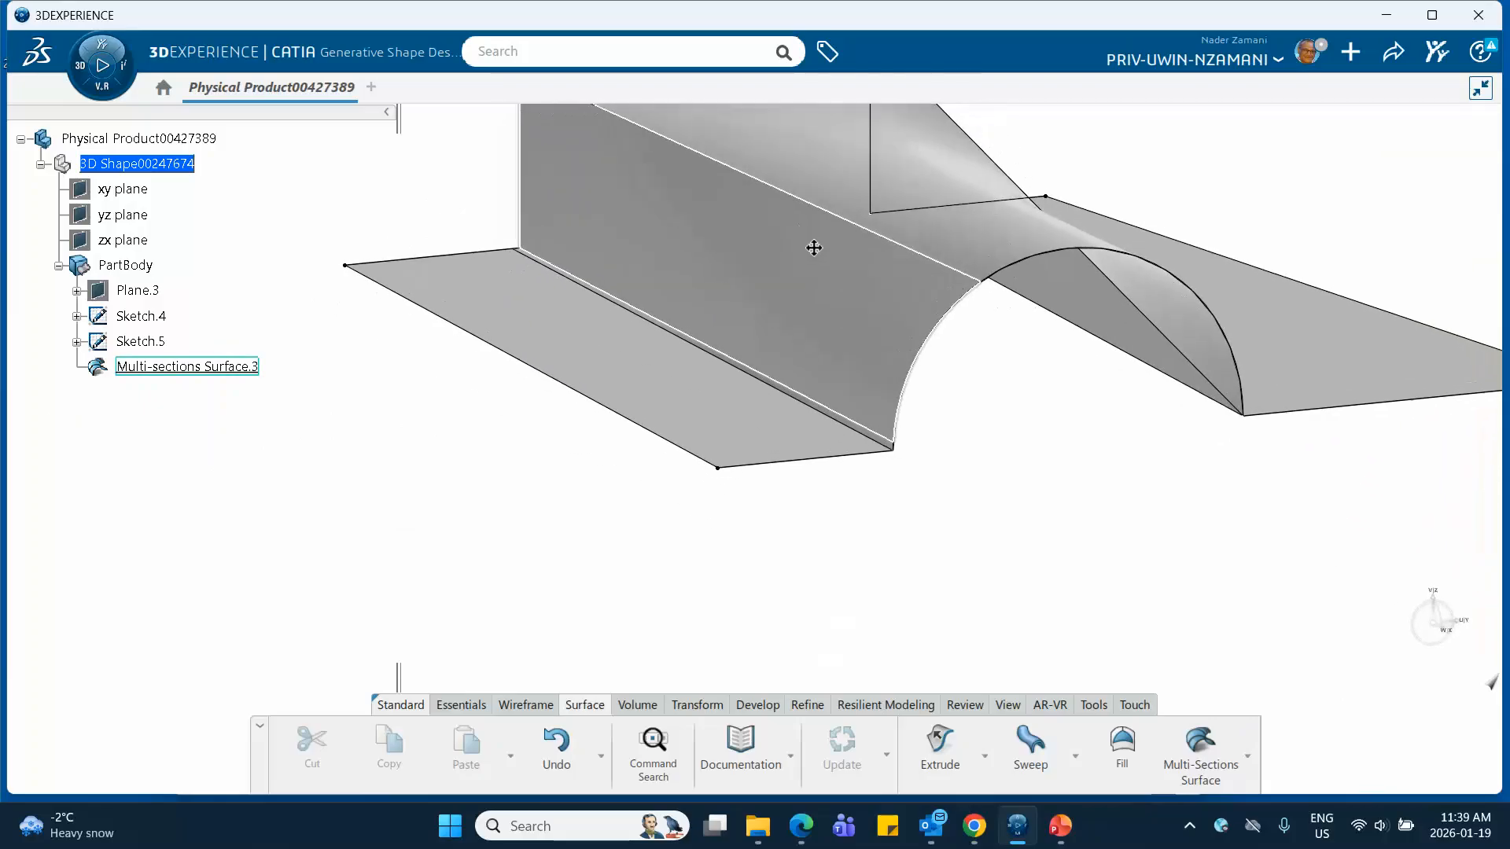
pyautogui.click(195, 368)
pyautogui.doubleClick(196, 368)
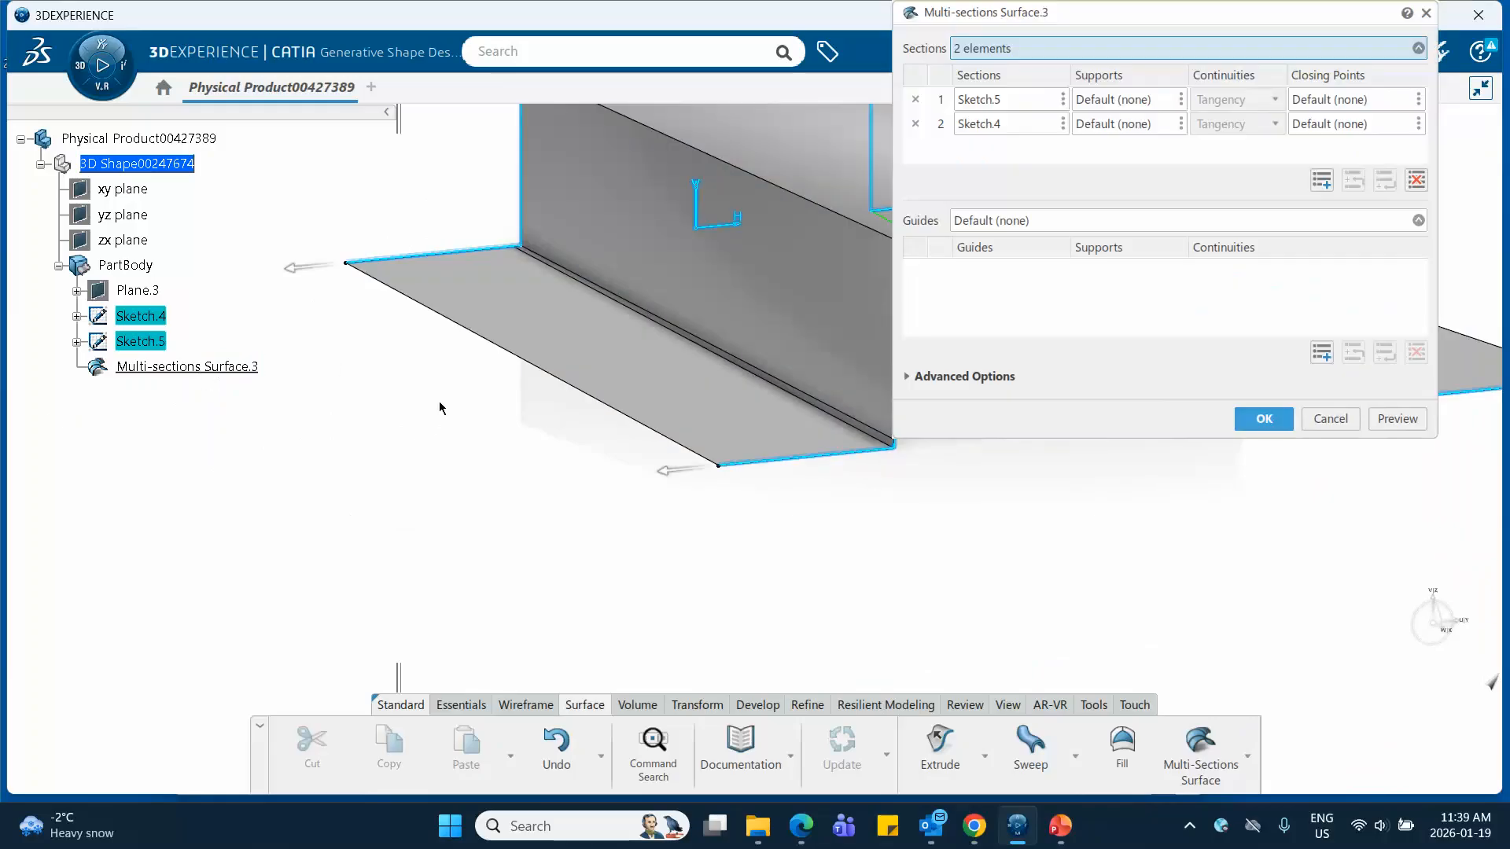
pyautogui.moveTo(448, 488); pyautogui.dragTo(580, 379, button='middle')
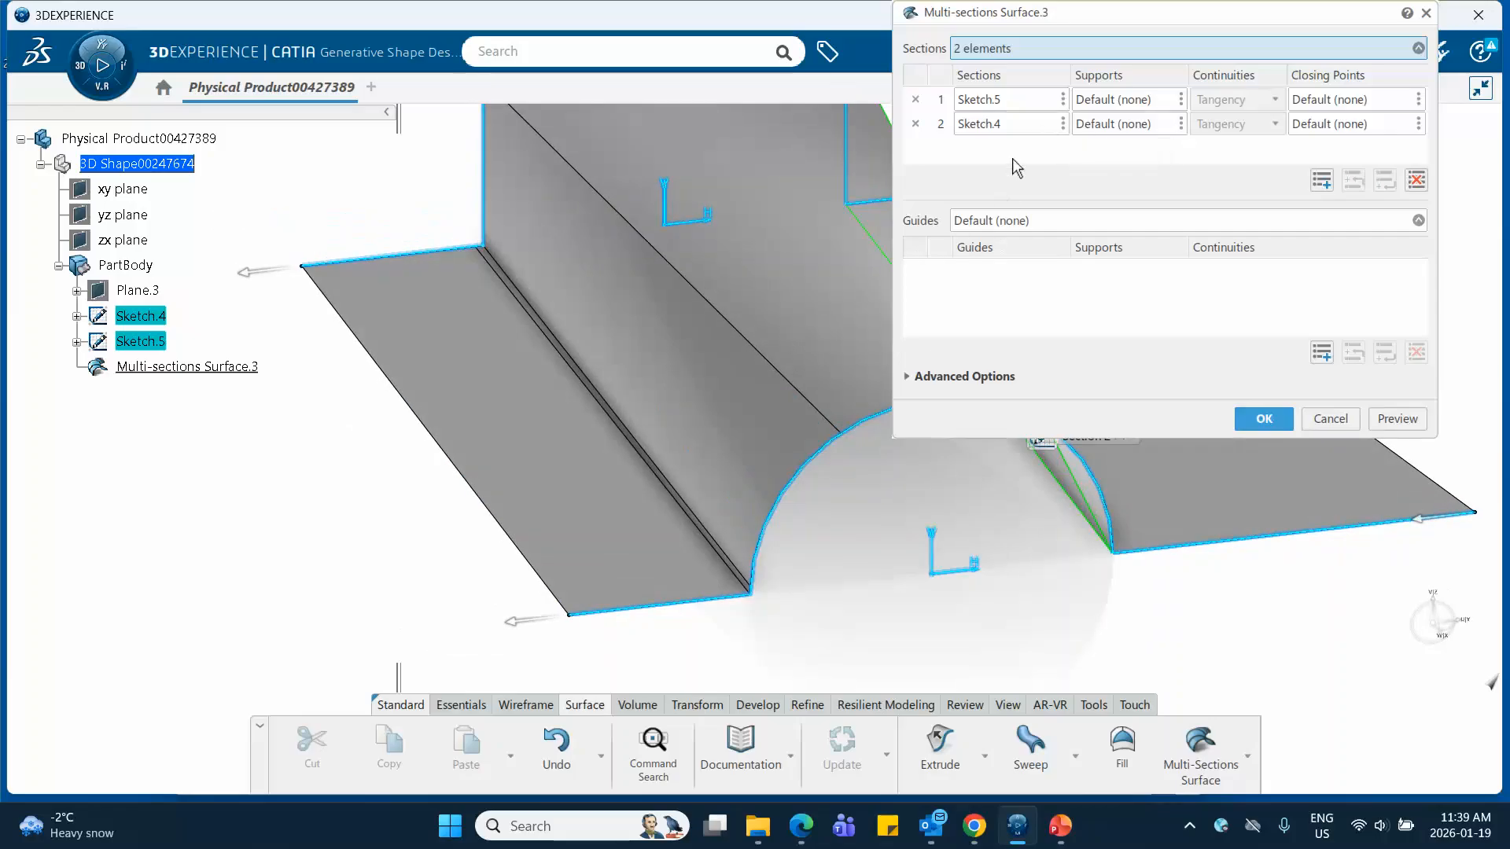
pyautogui.moveTo(1139, 9); pyautogui.dragTo(1140, 56)
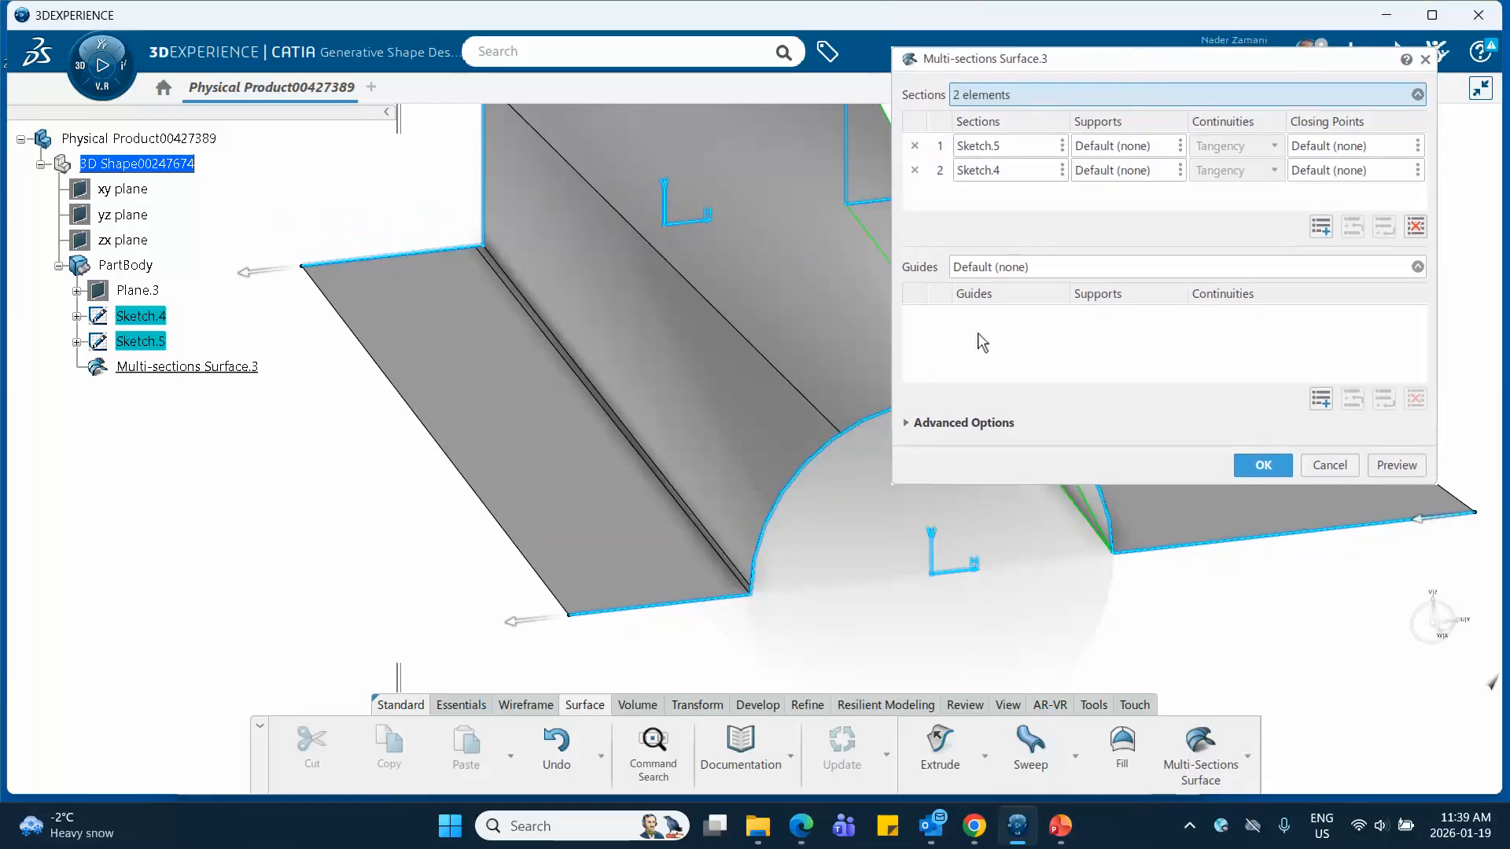
pyautogui.click(906, 426)
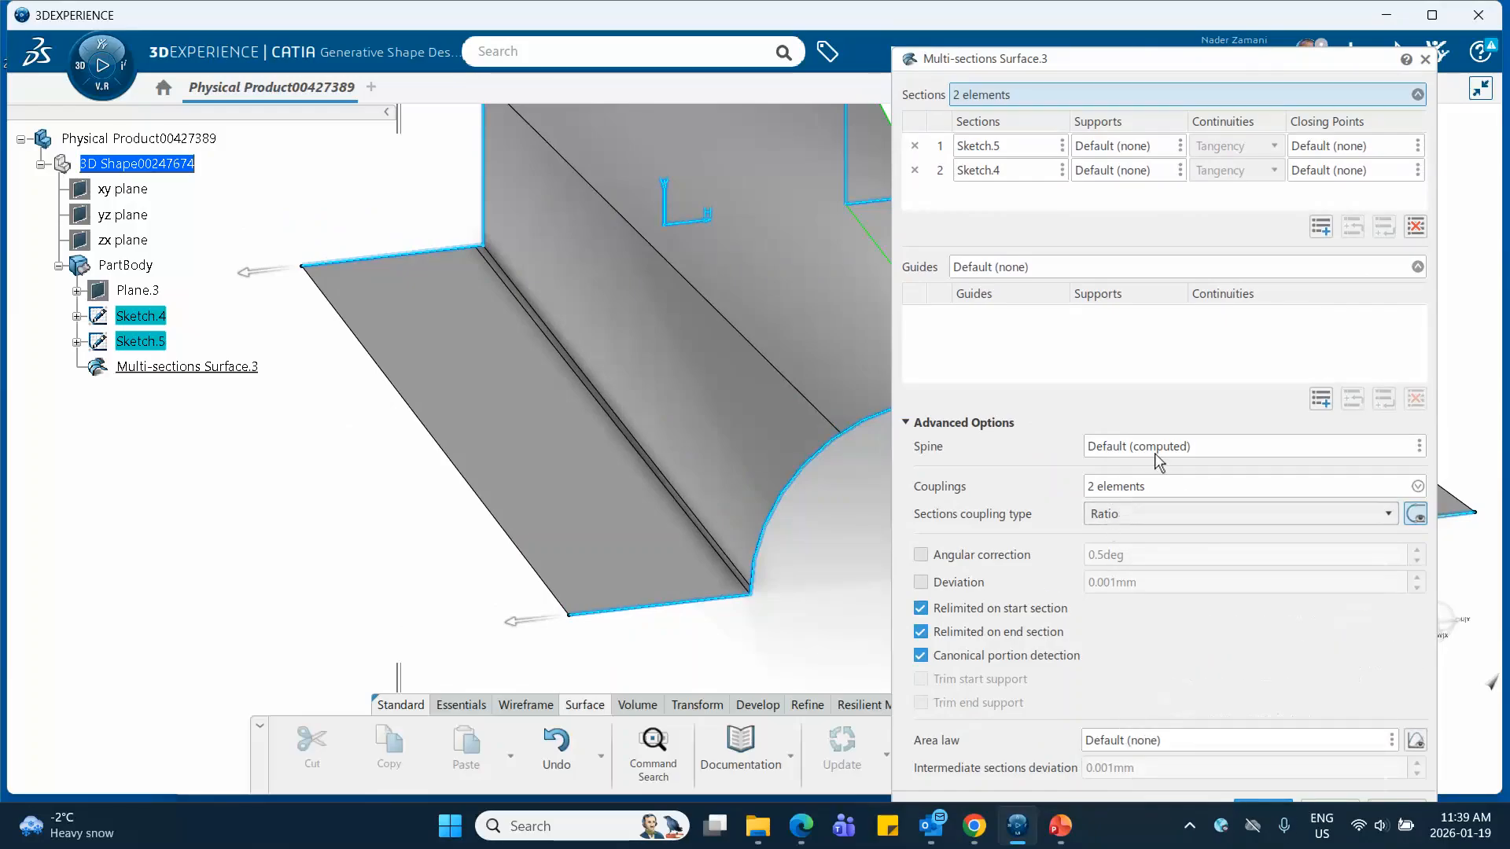
pyautogui.click(1321, 399)
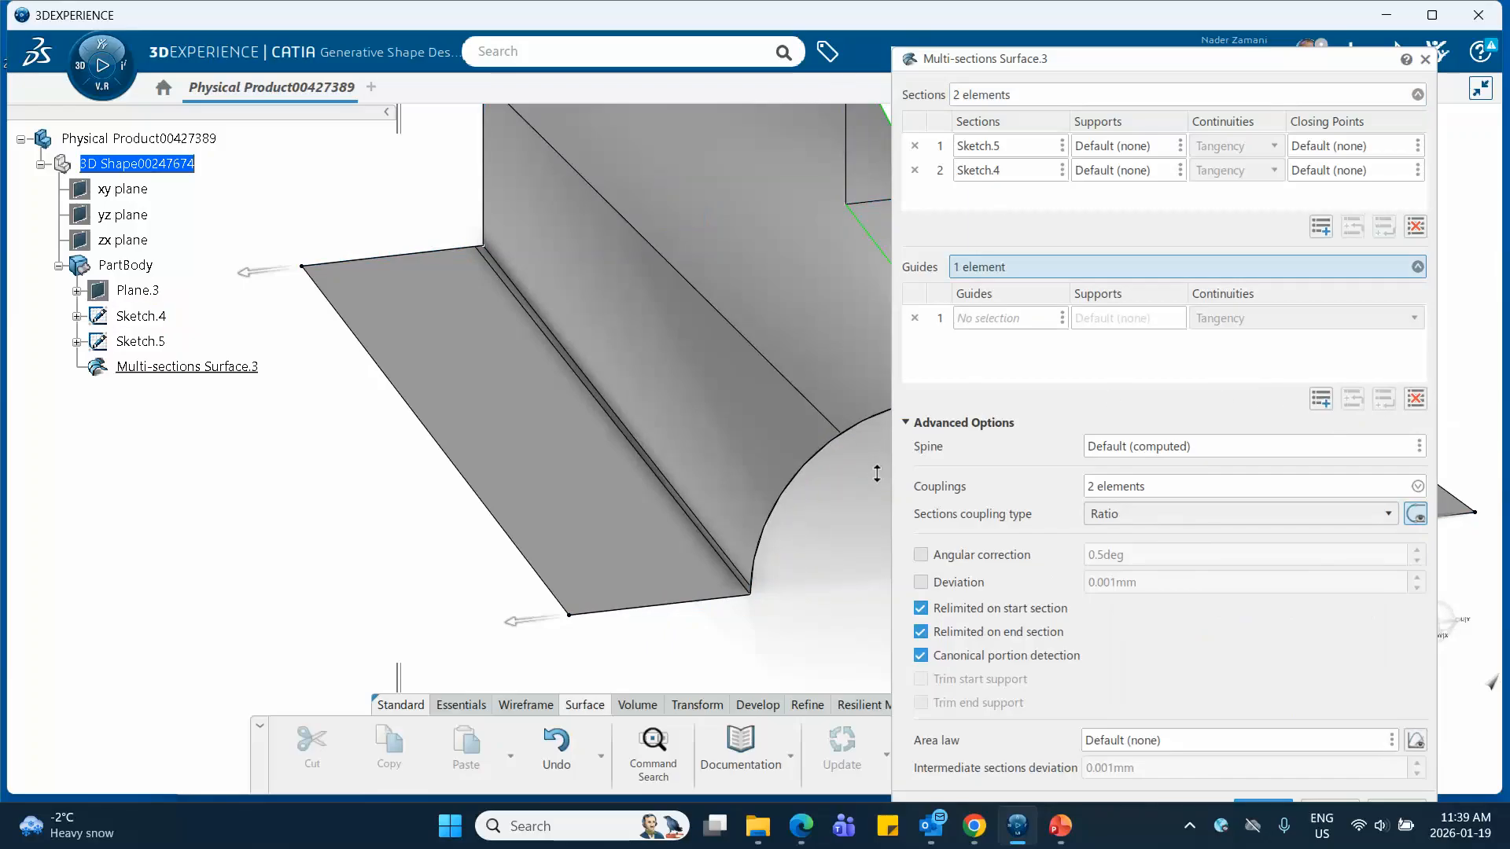
pyautogui.moveTo(876, 474); pyautogui.dragTo(750, 385, button='middle')
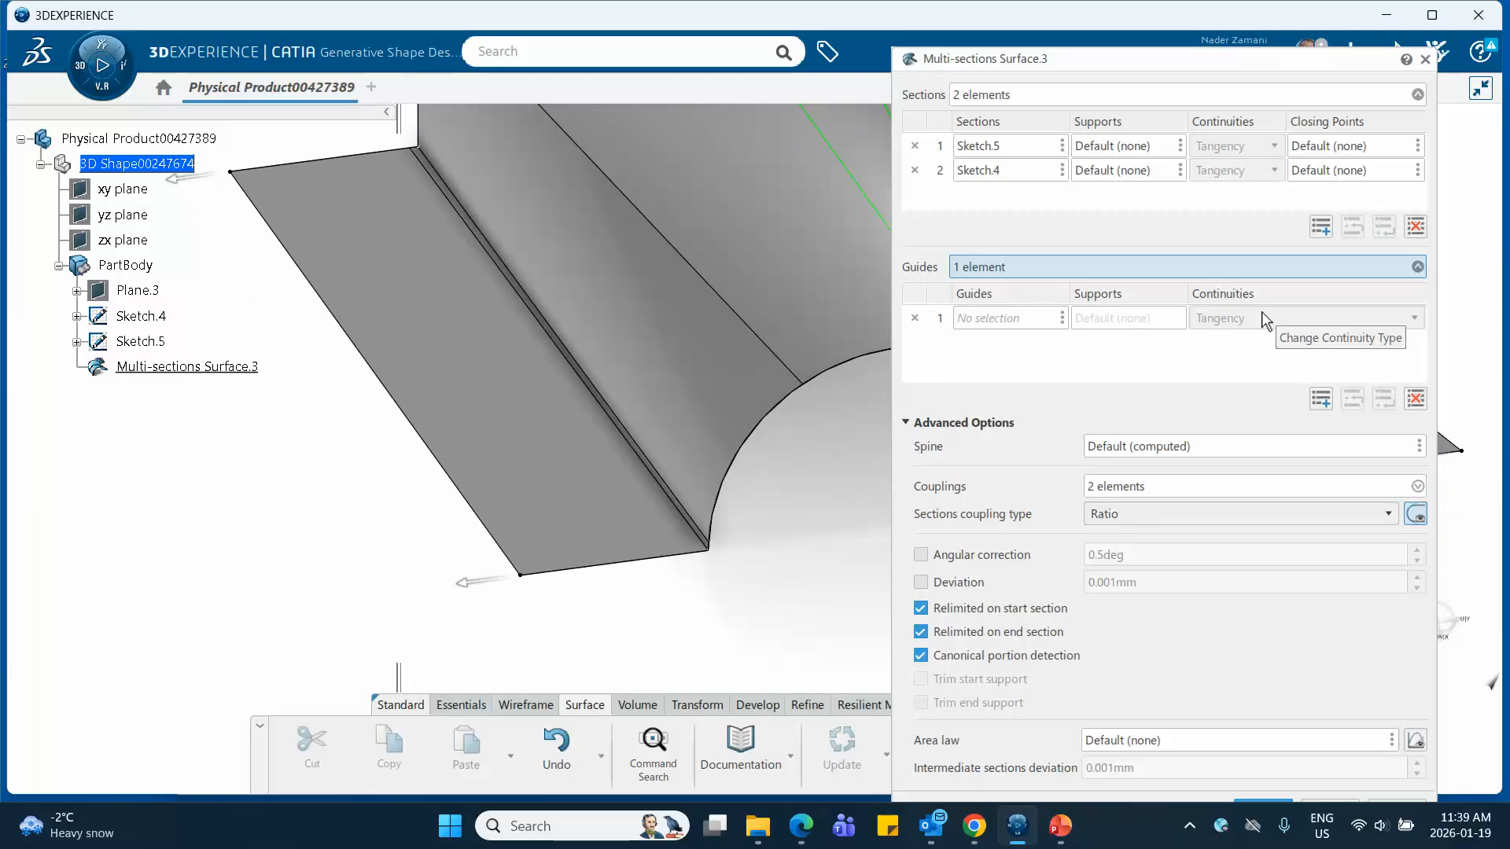
pyautogui.click(915, 318)
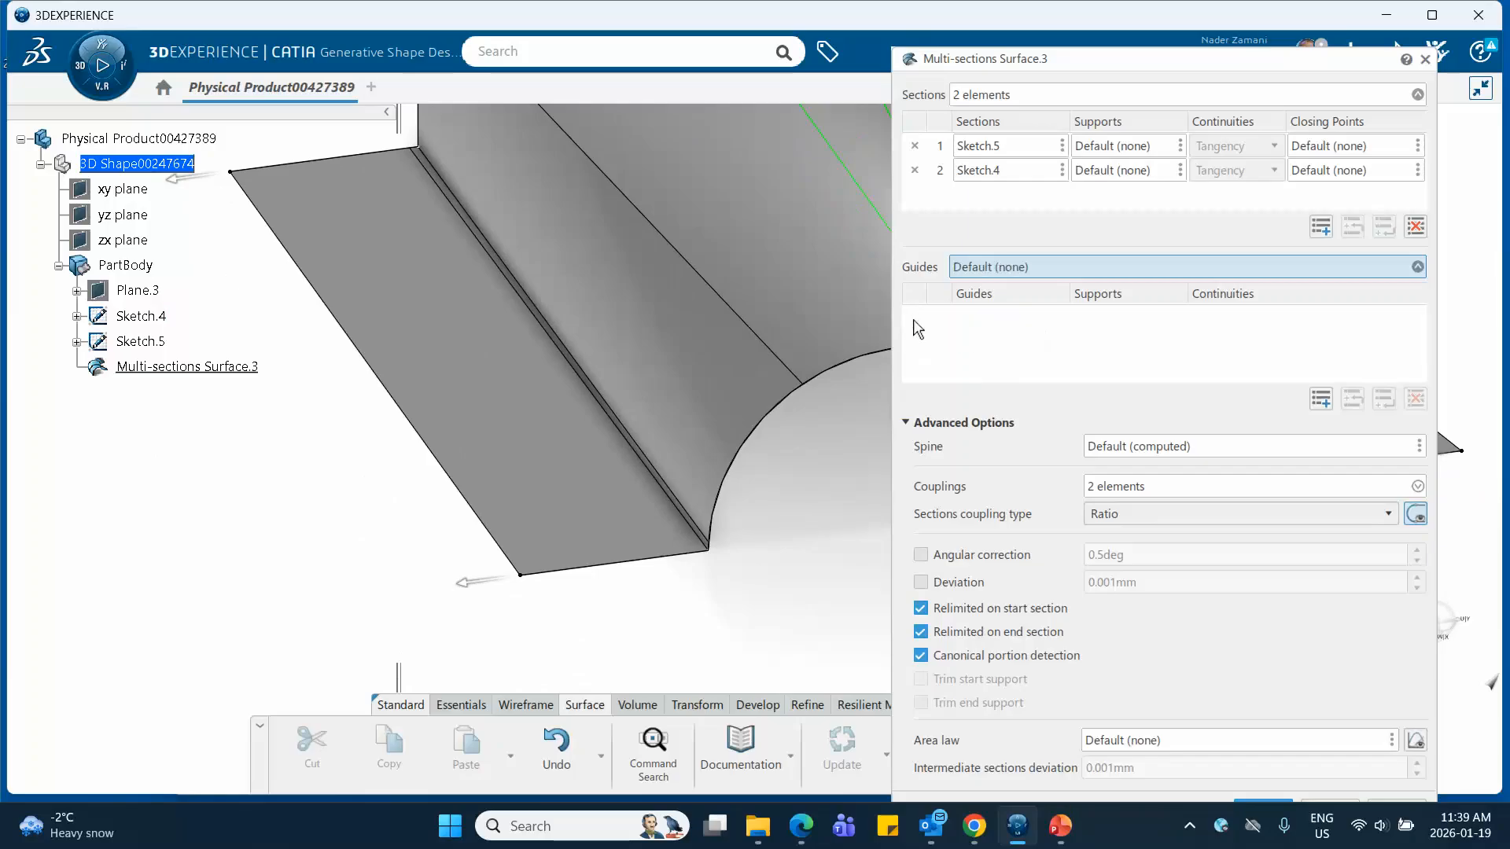
# Add a third coupling line starting at Sketch.5's lower corner vertex on the side opposite the first two couplings
pyautogui.click(1399, 486)
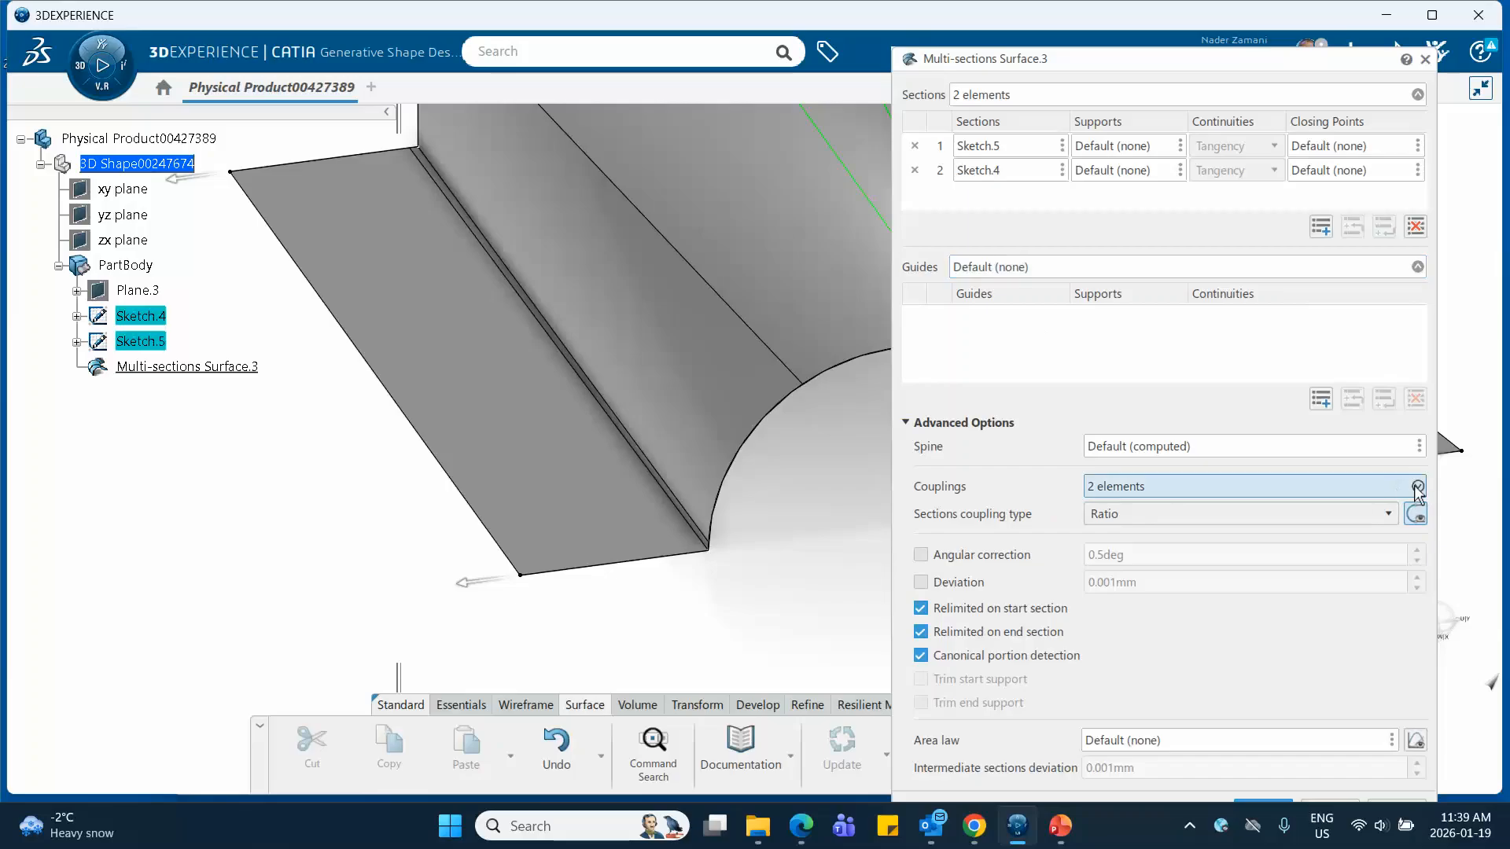
pyautogui.click(1418, 486)
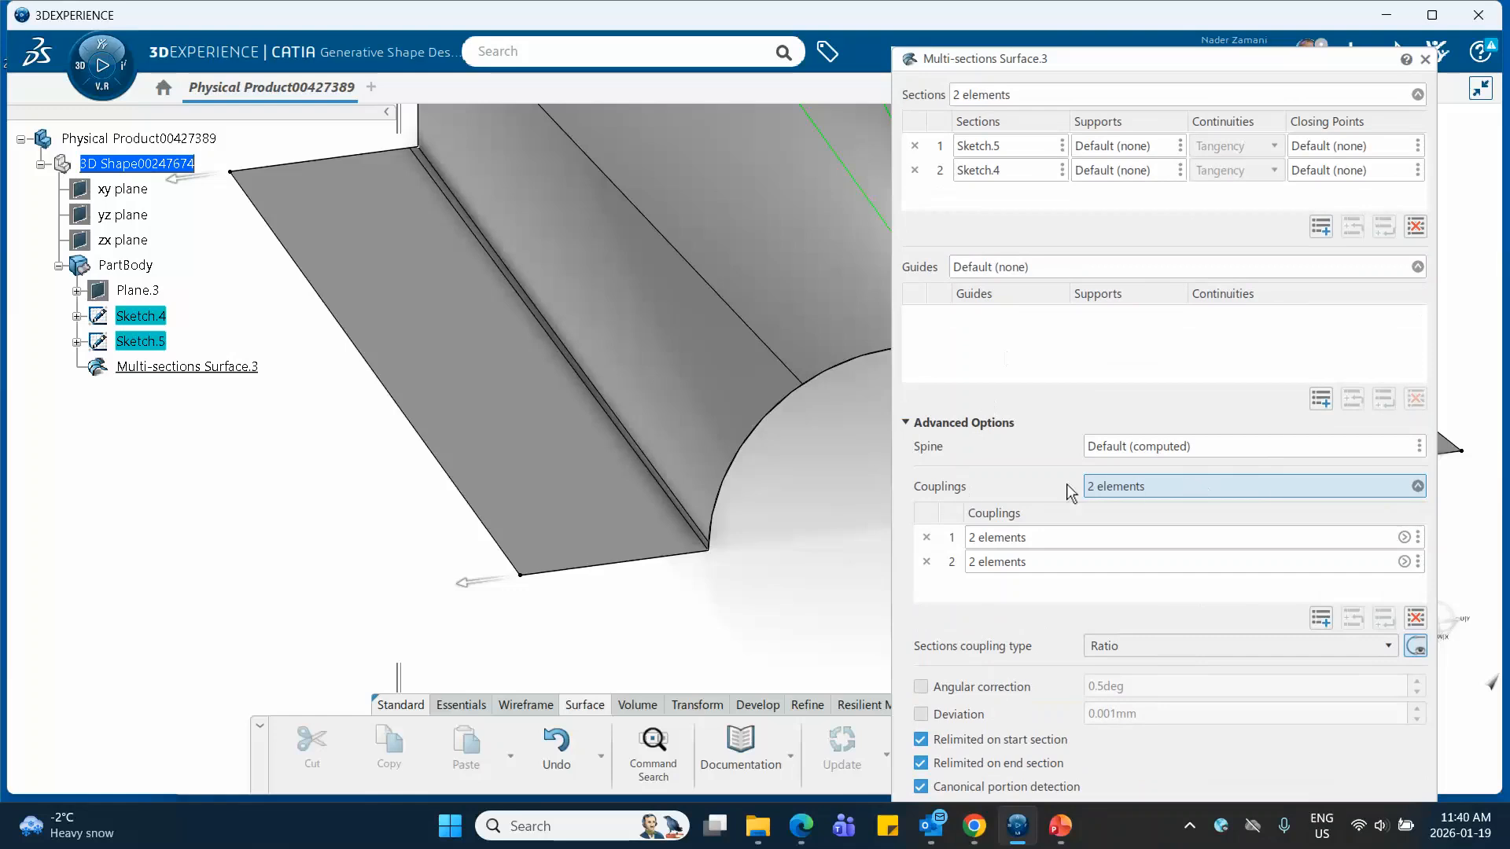
pyautogui.click(1419, 486)
pyautogui.click(1319, 620)
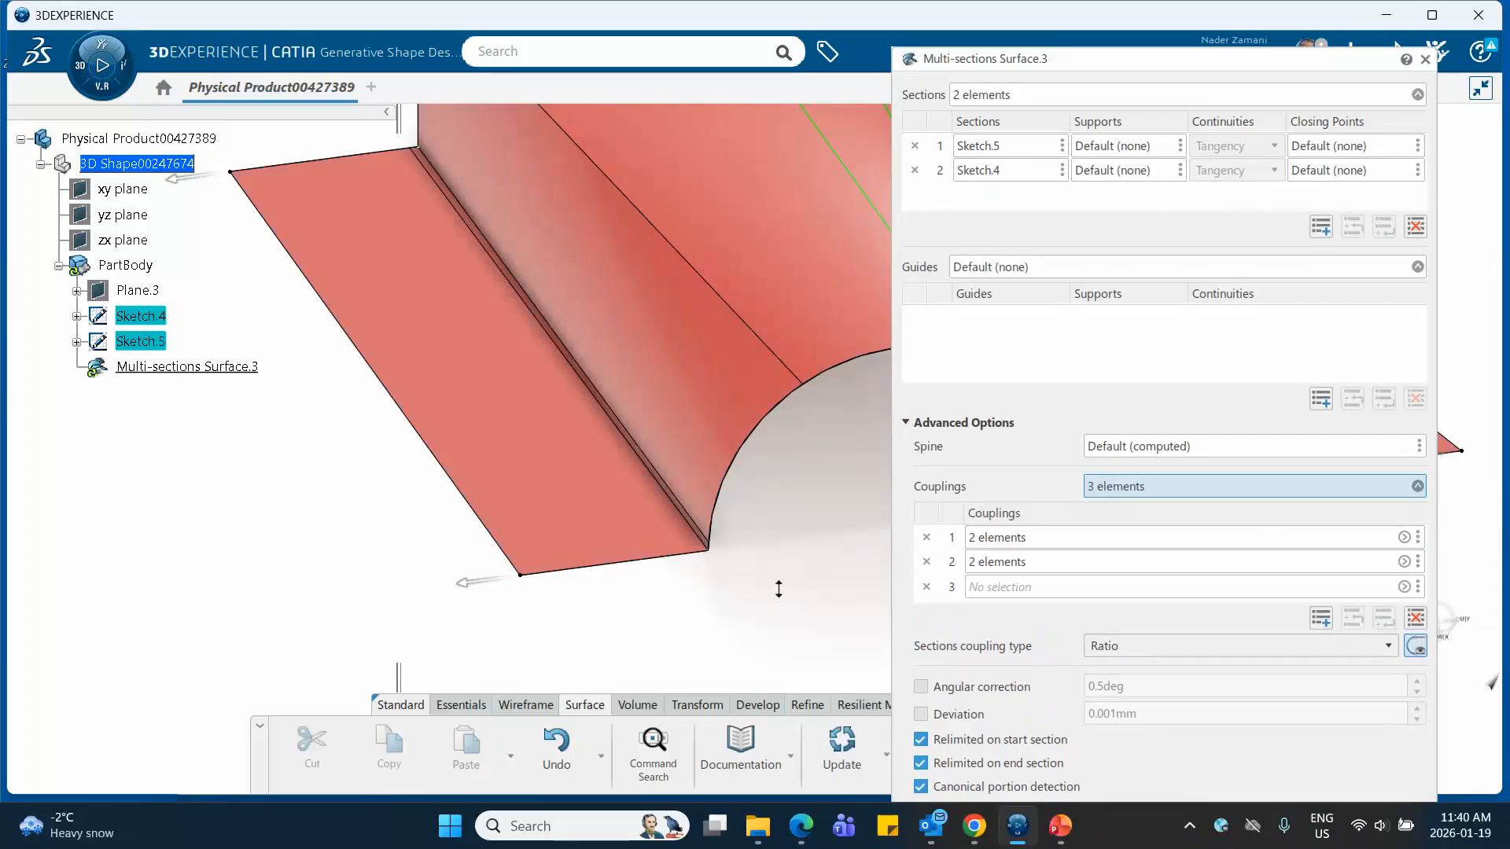
pyautogui.moveTo(780, 590); pyautogui.dragTo(864, 514, button='middle')
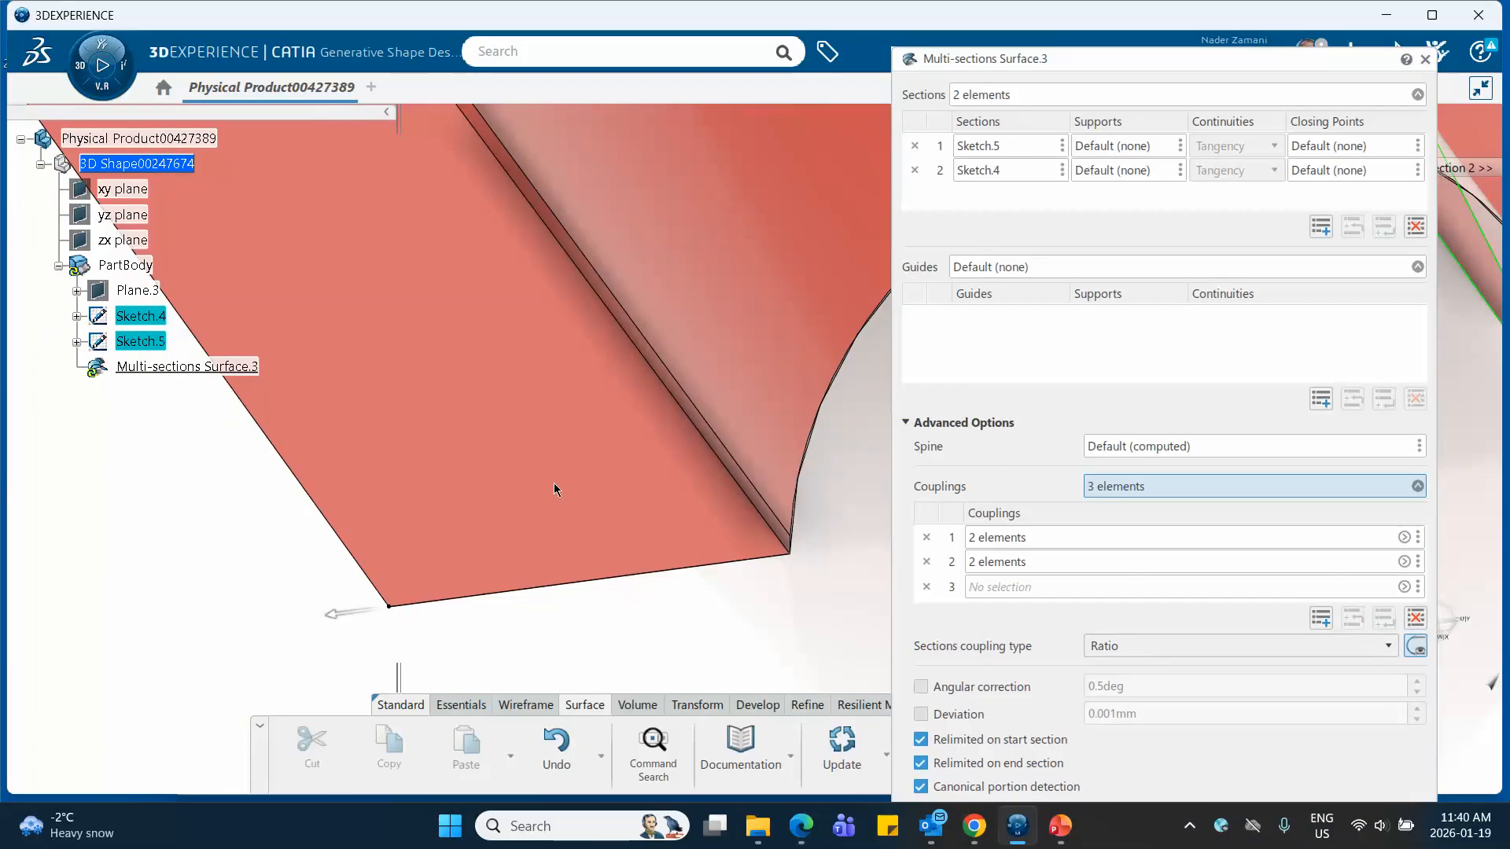
pyautogui.moveTo(553, 472); pyautogui.dragTo(620, 501, button='middle')
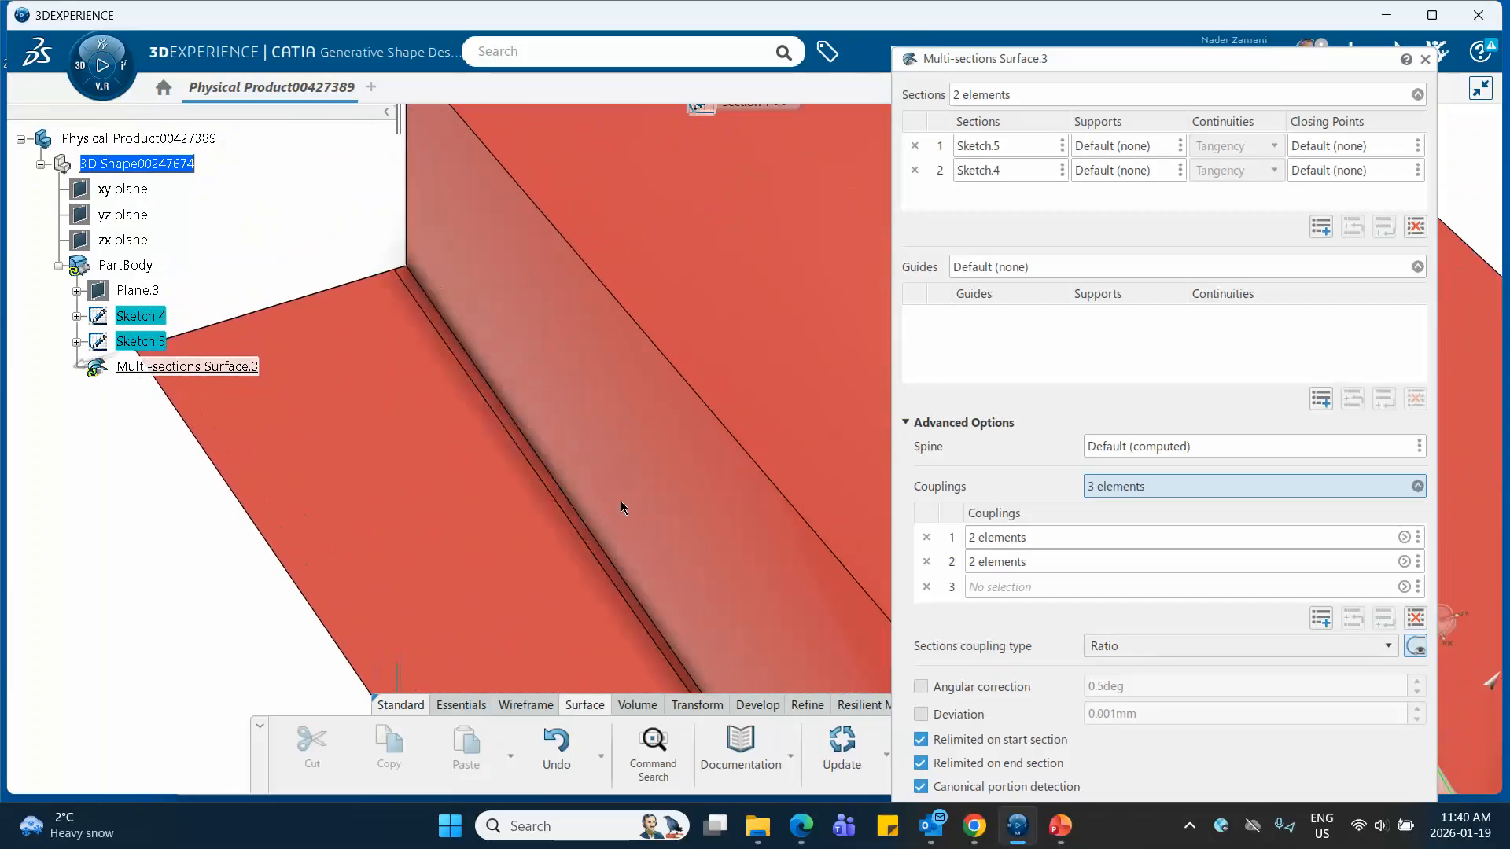
pyautogui.click(414, 266)
# Complete the third coupling with the end vertex of Sketch.4's arc on the same side
pyautogui.moveTo(627, 455); pyautogui.dragTo(507, 272, button='middle')
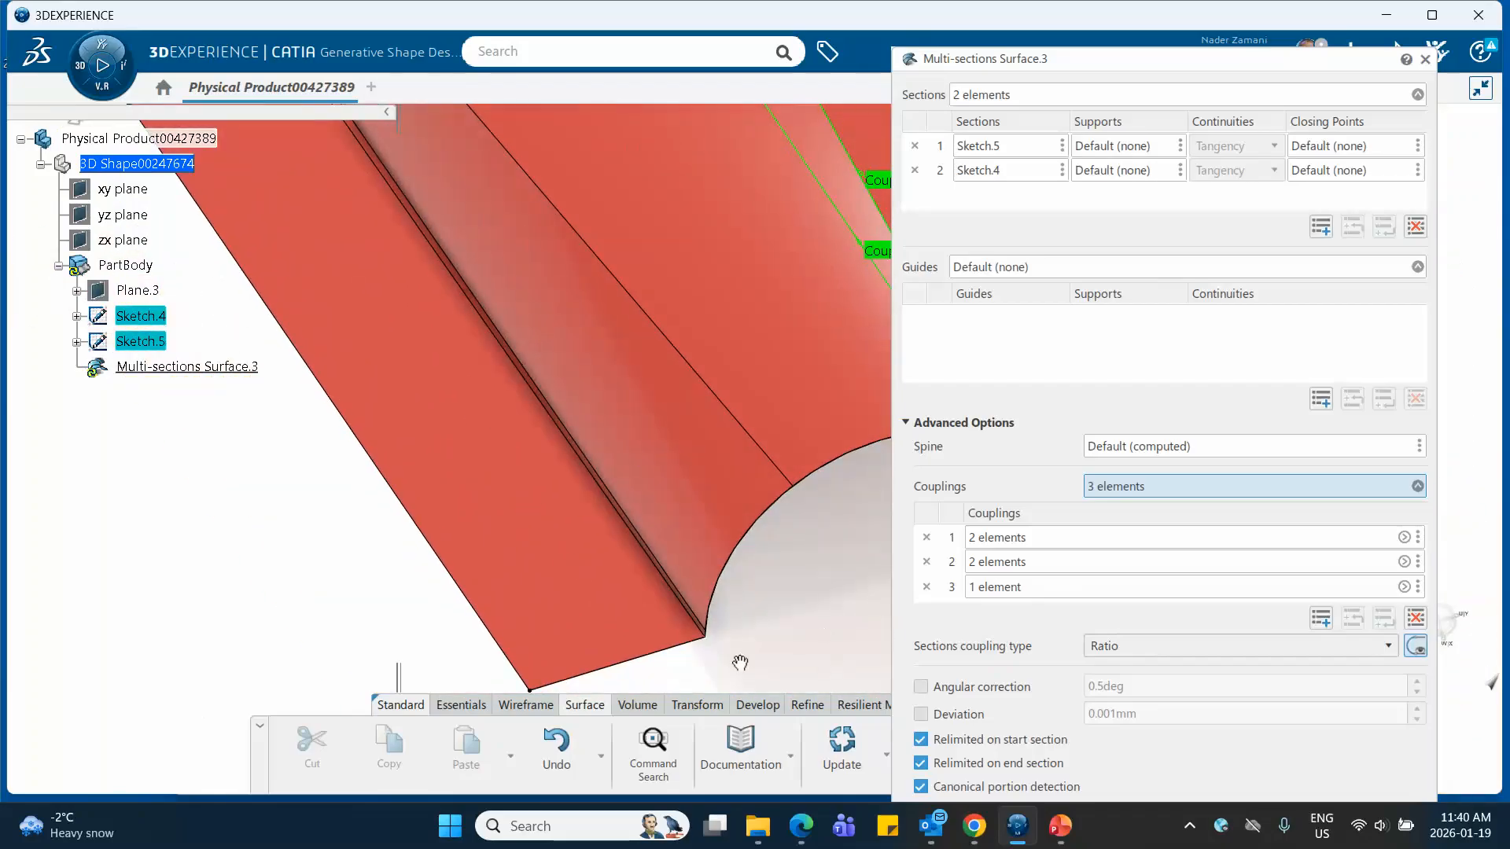
pyautogui.moveTo(740, 663); pyautogui.dragTo(737, 519, button='middle')
pyautogui.moveTo(728, 637); pyautogui.dragTo(739, 441, button='middle')
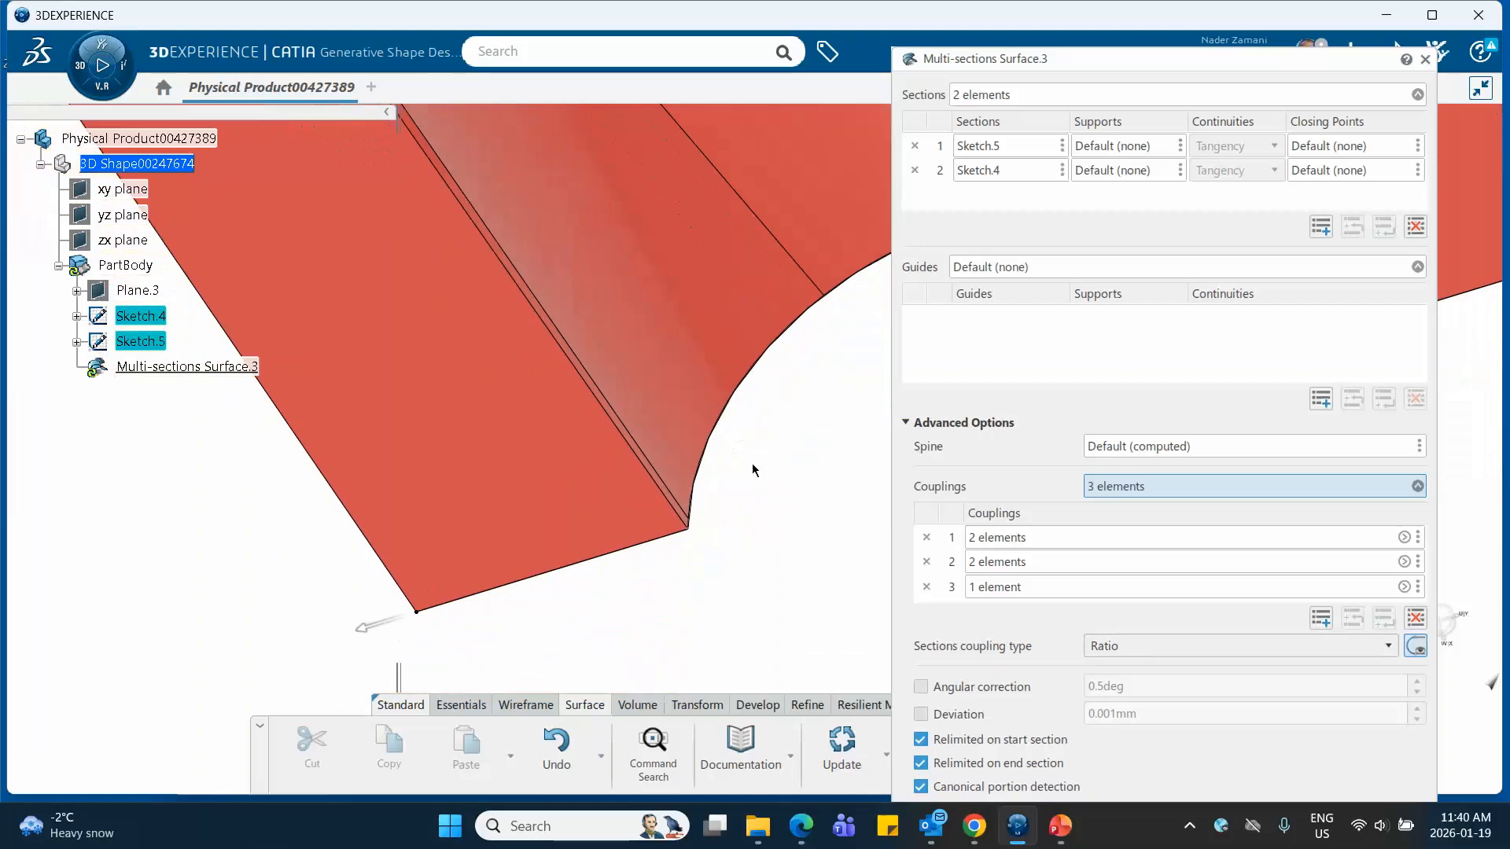
pyautogui.click(689, 531)
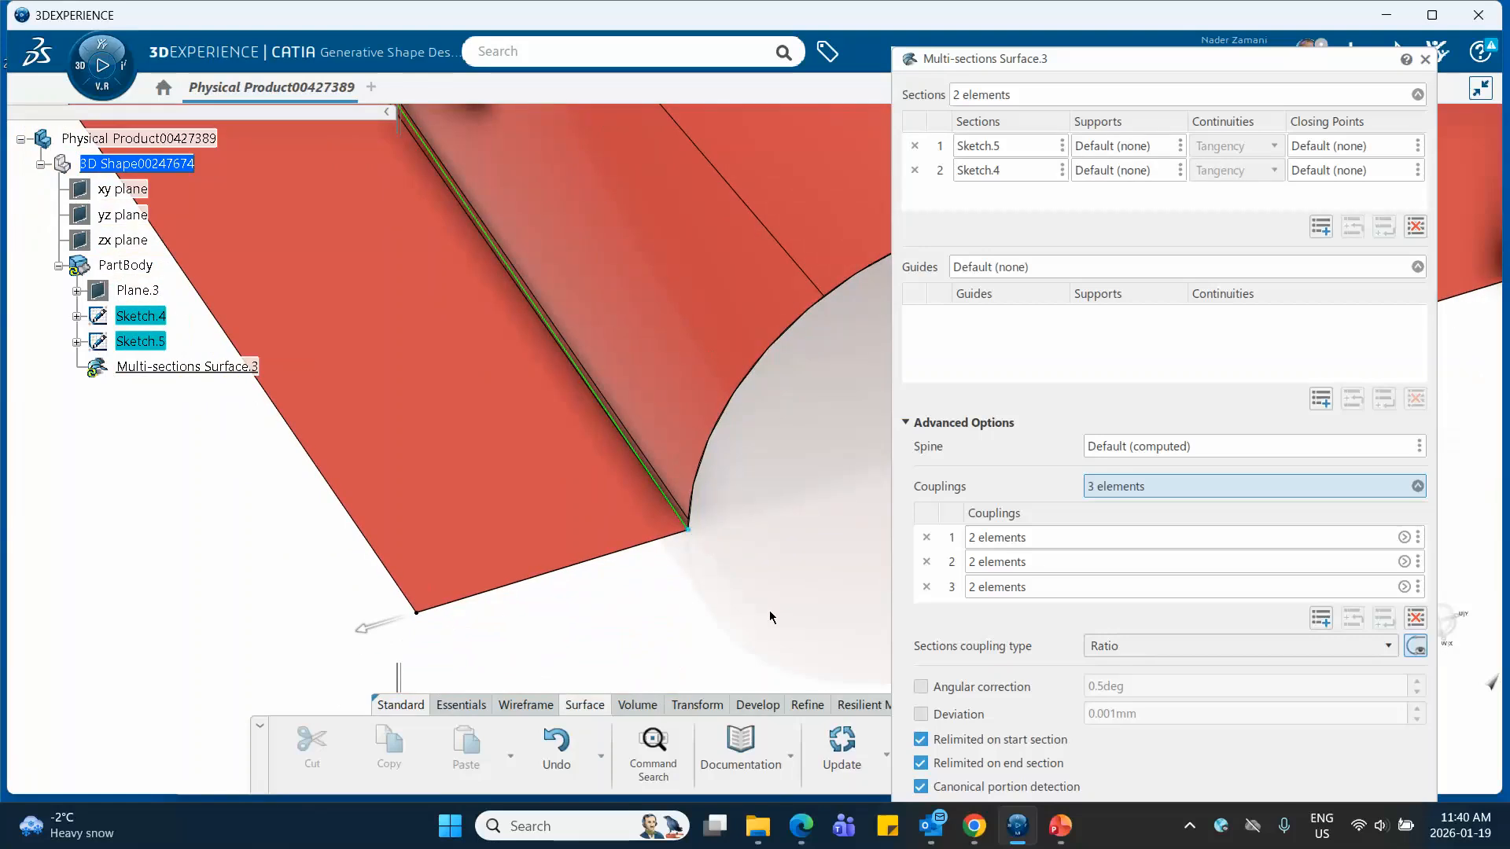
# Add a fourth coupling from Sketch.5's upper corner vertex above the third coupling's start to the same end vertex of Sketch.4's arc
pyautogui.moveTo(727, 603); pyautogui.dragTo(747, 669, button='middle')
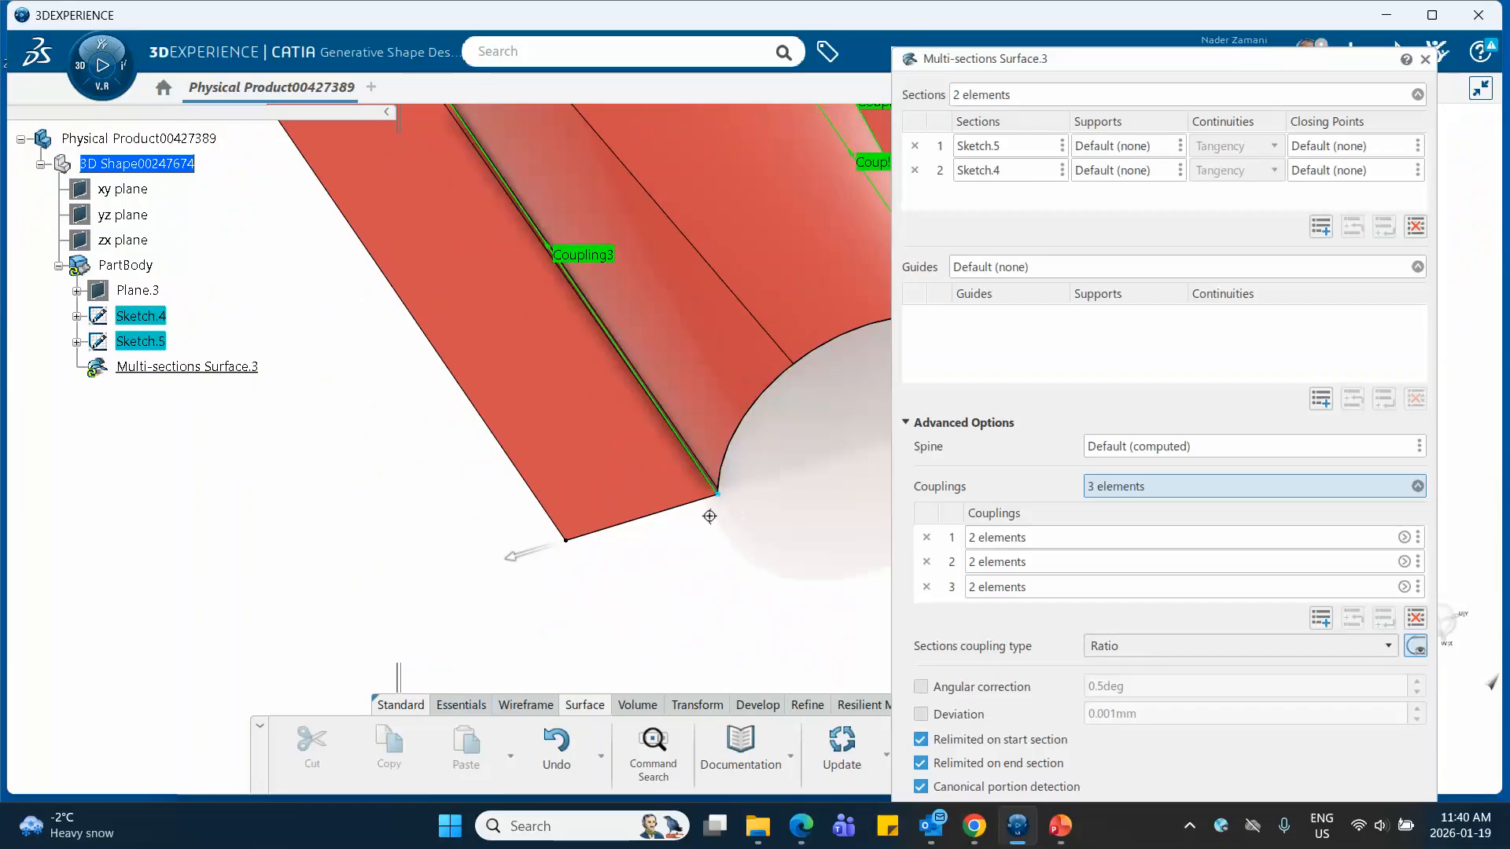
pyautogui.moveTo(708, 512); pyautogui.dragTo(742, 564, button='middle')
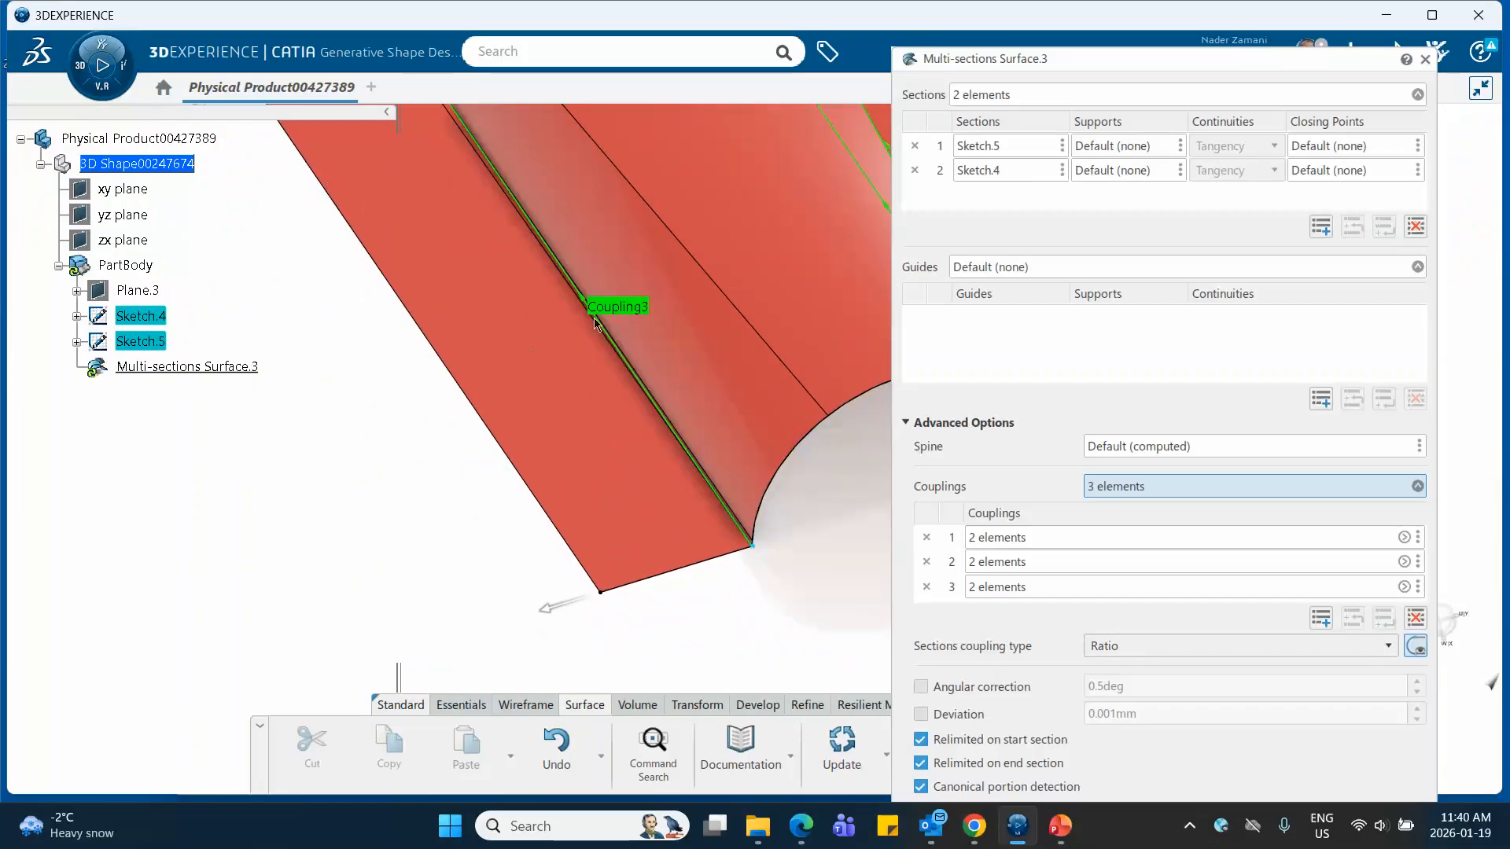
pyautogui.moveTo(594, 319); pyautogui.dragTo(723, 486, button='middle')
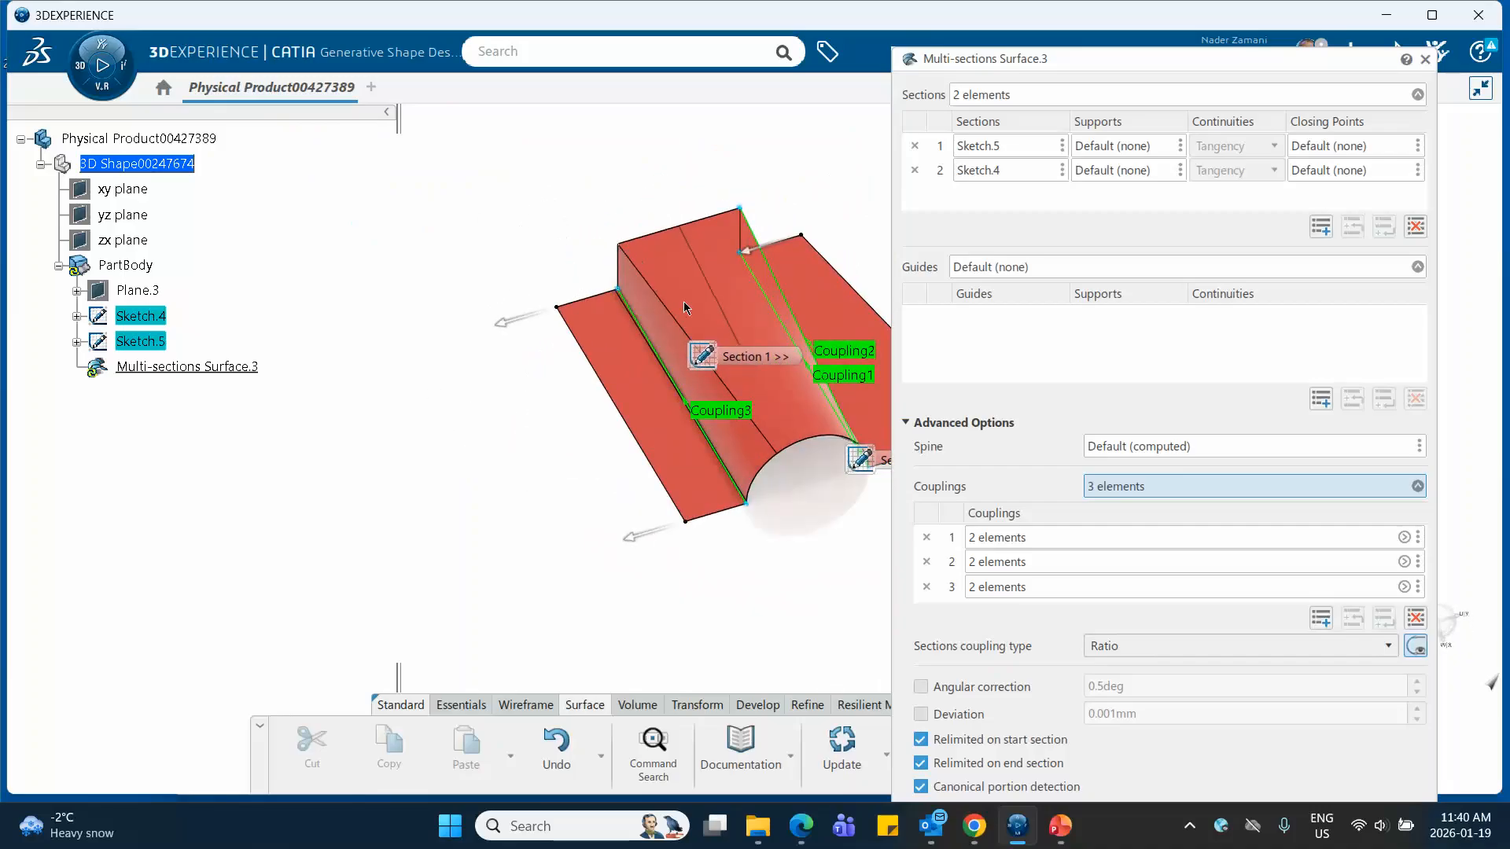
pyautogui.click(1324, 624)
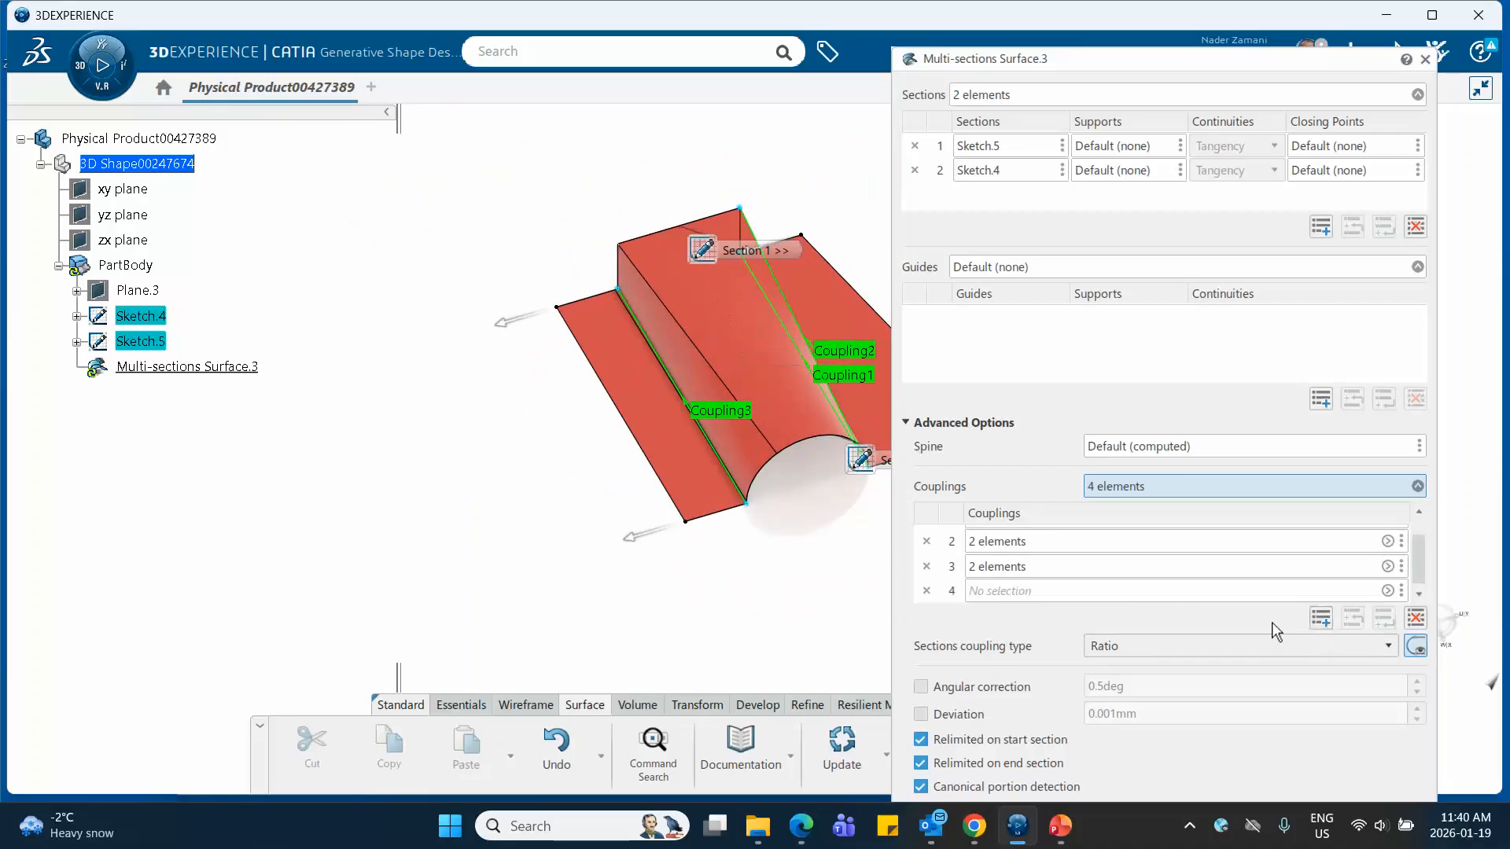
pyautogui.scroll(2, 852, 605)
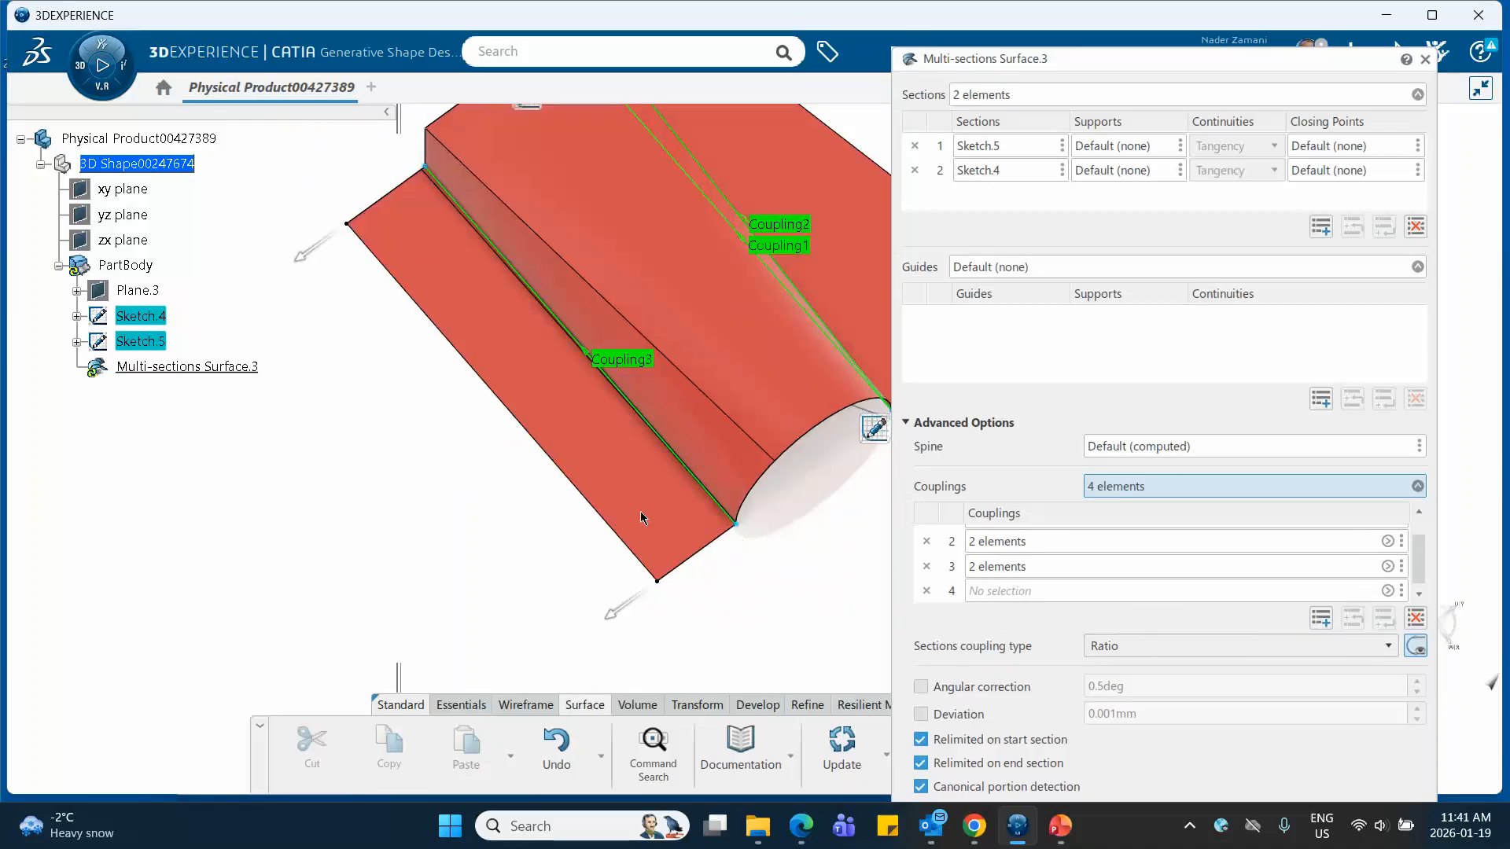
pyautogui.click(427, 128)
pyautogui.click(736, 525)
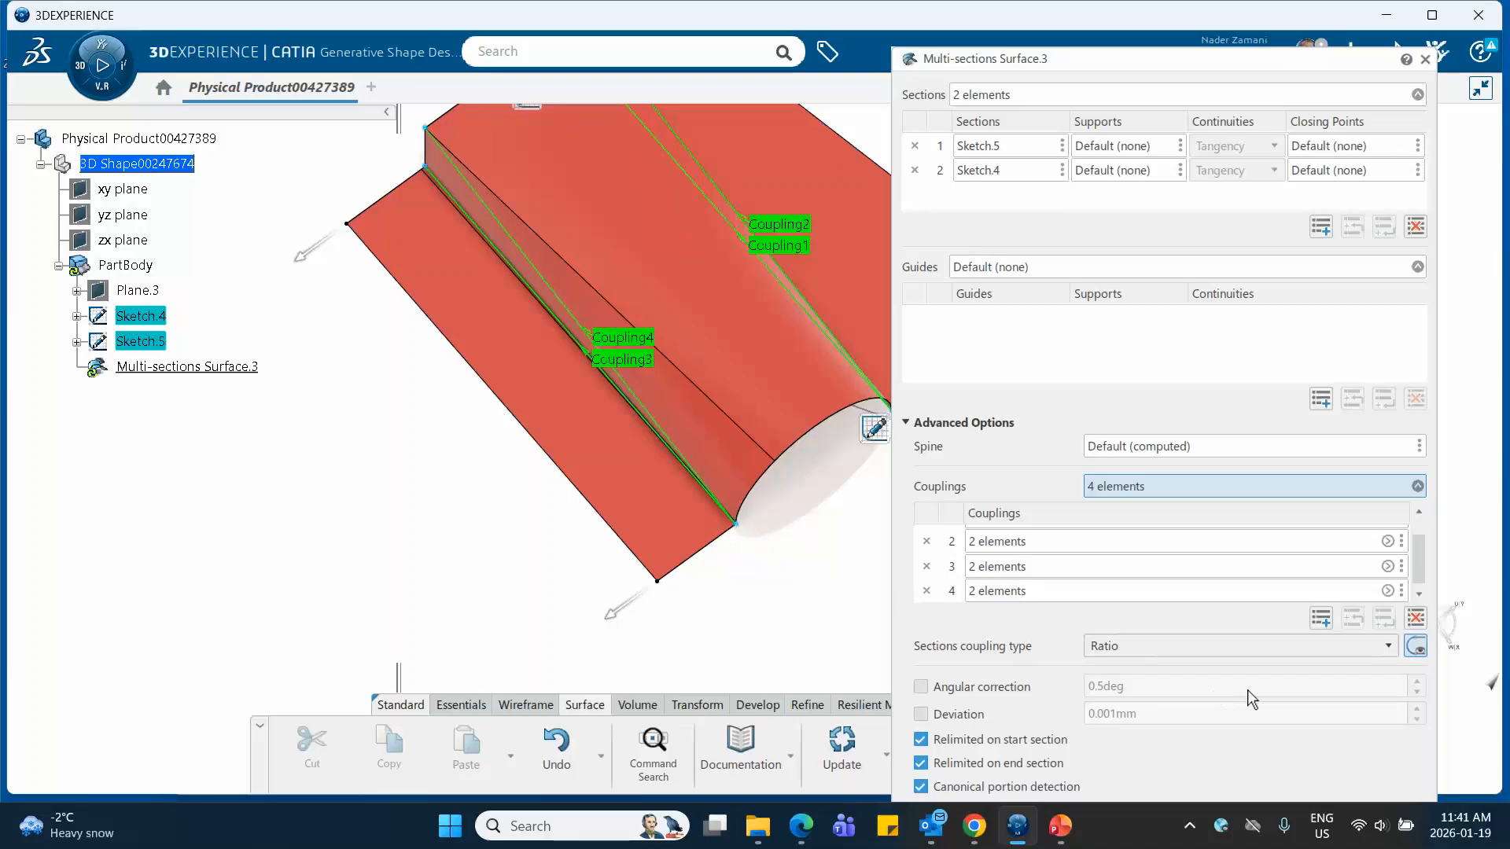
# Collapse the advanced options, preview the surface with all four couplings, and accept the change
pyautogui.click(907, 425)
pyautogui.click(1393, 464)
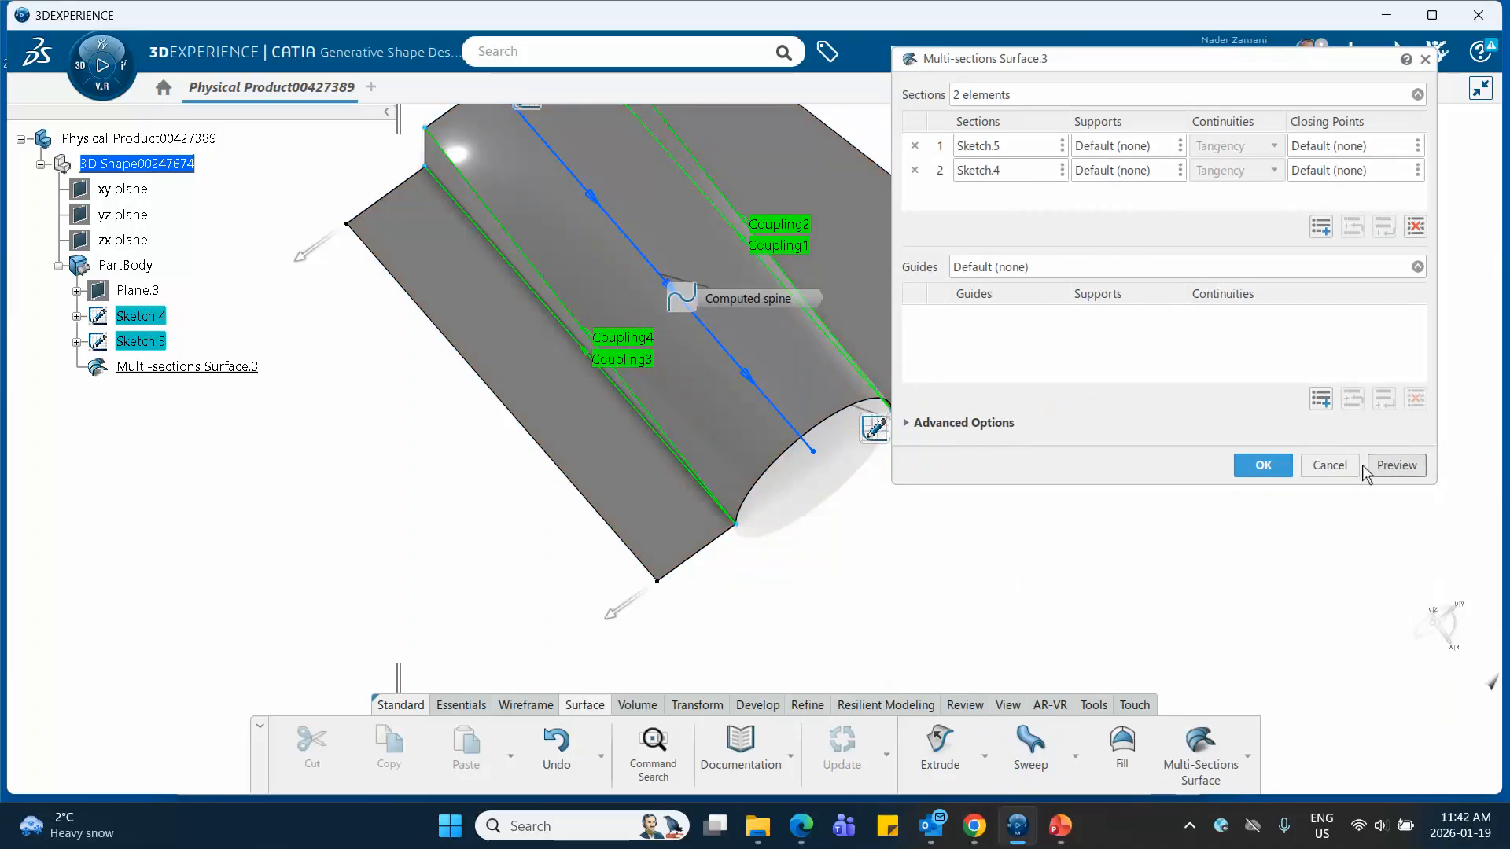
pyautogui.click(1261, 465)
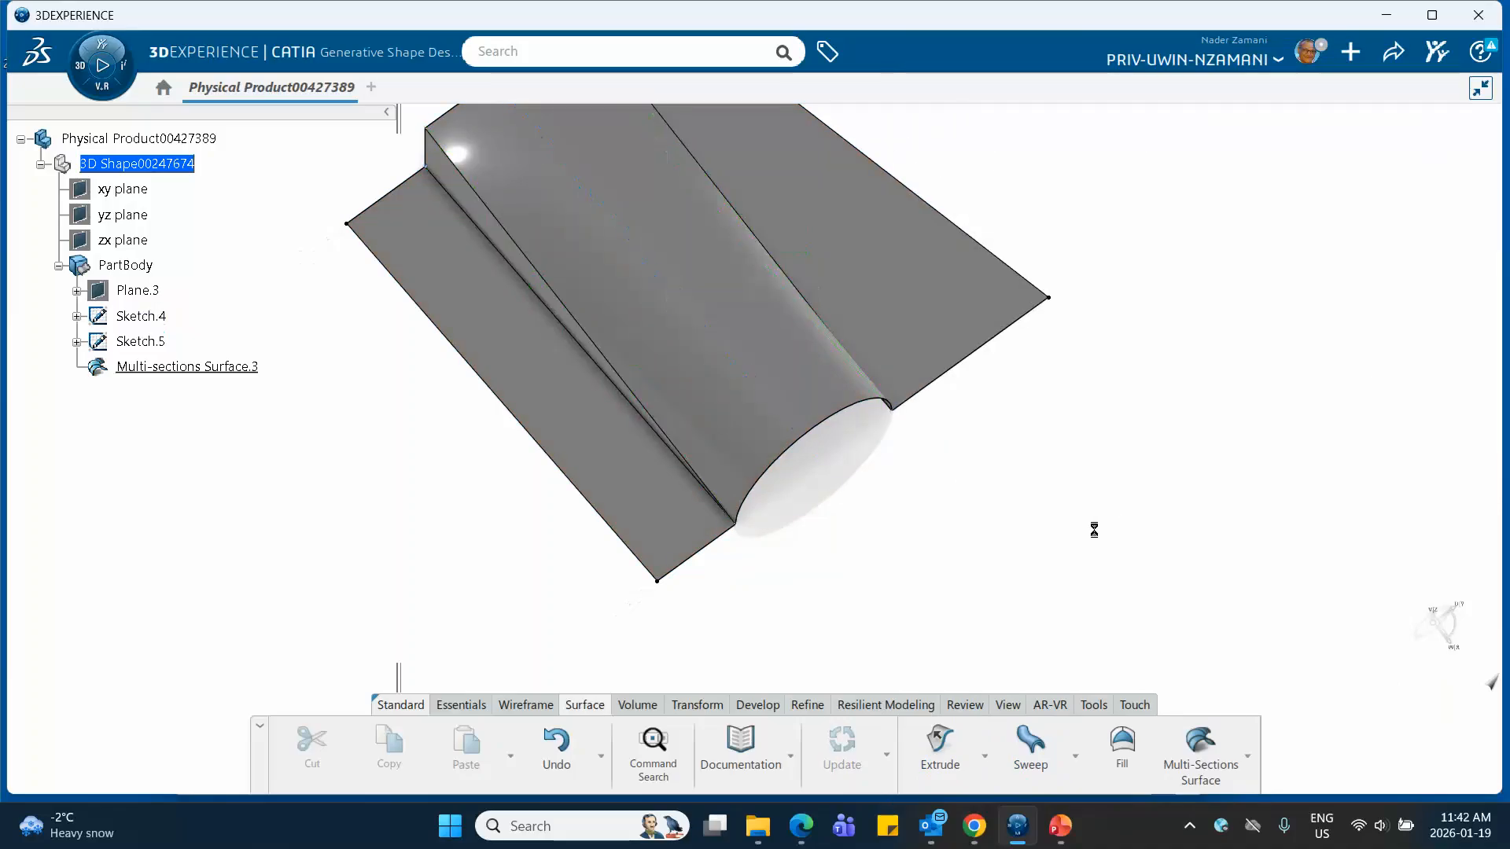
pyautogui.moveTo(1038, 512); pyautogui.dragTo(983, 698, button='middle')
# Switch to the PowerPoint presentation, view slide 5 with the reference videos, and return to CATIA
pyautogui.click(1053, 830)
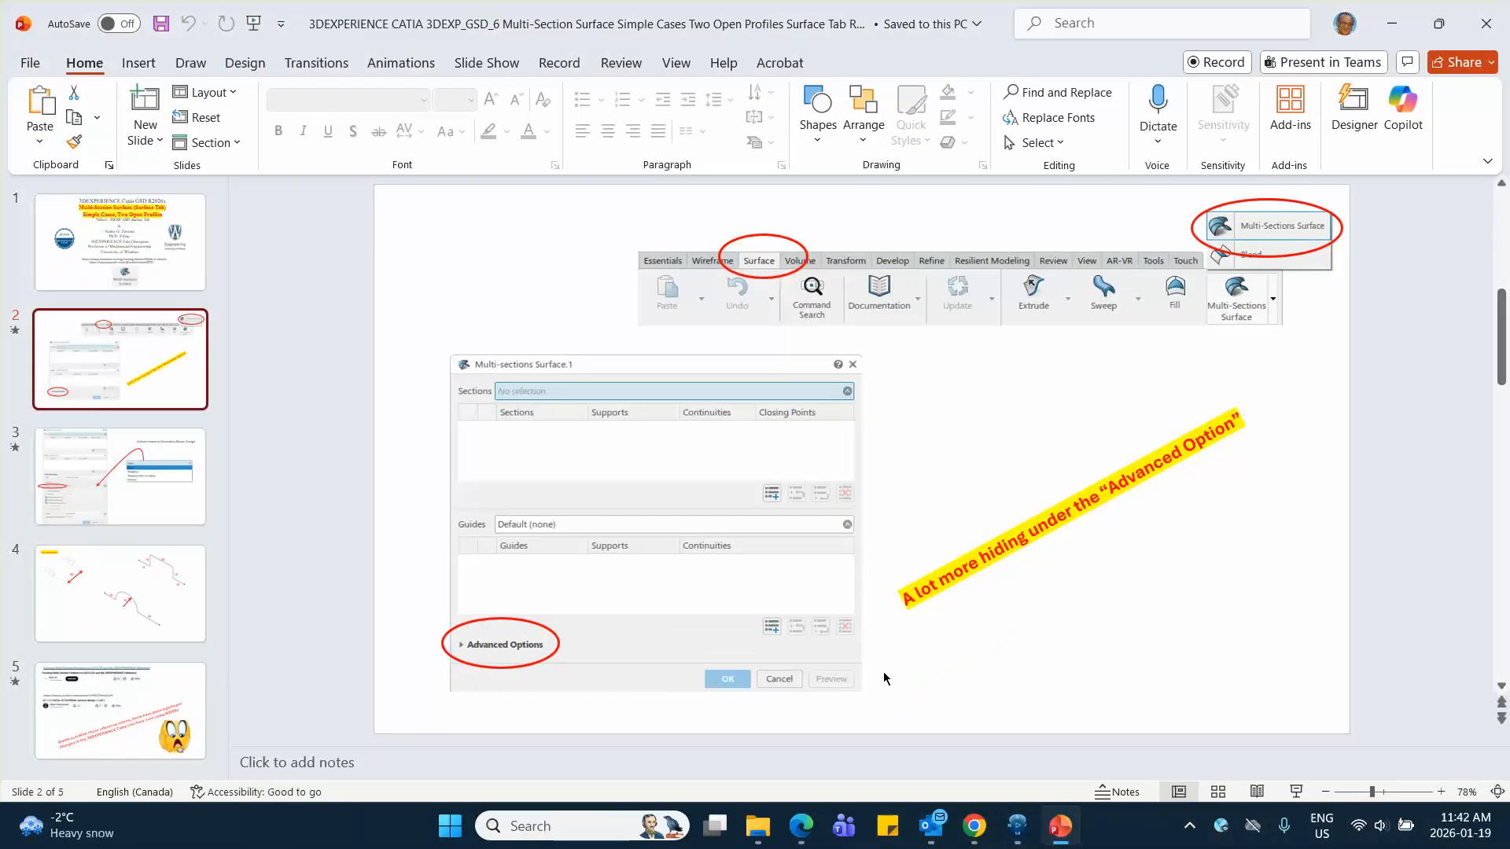
pyautogui.click(120, 711)
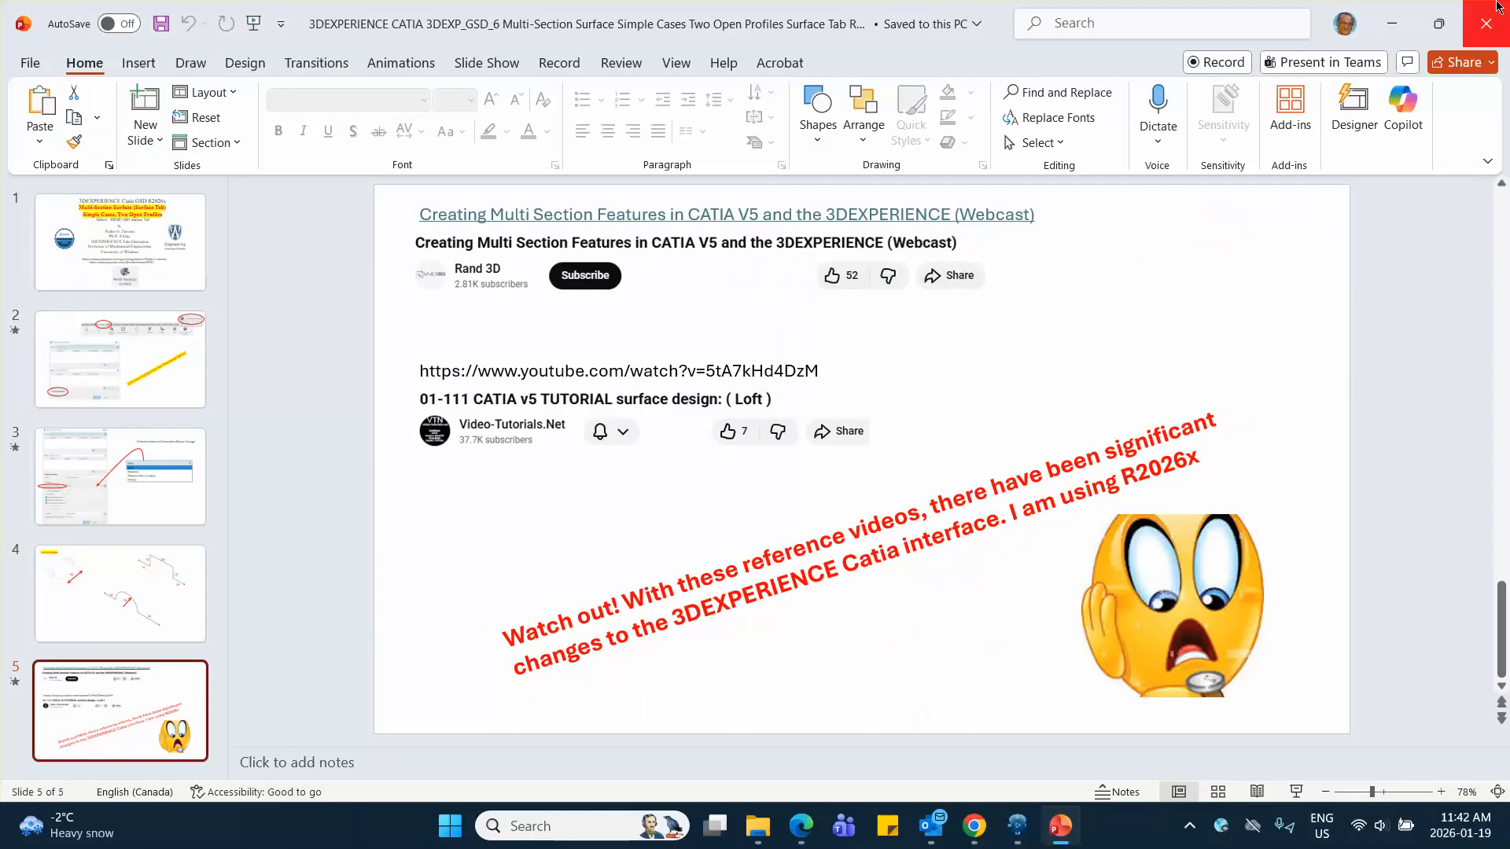
pyautogui.click(1391, 24)
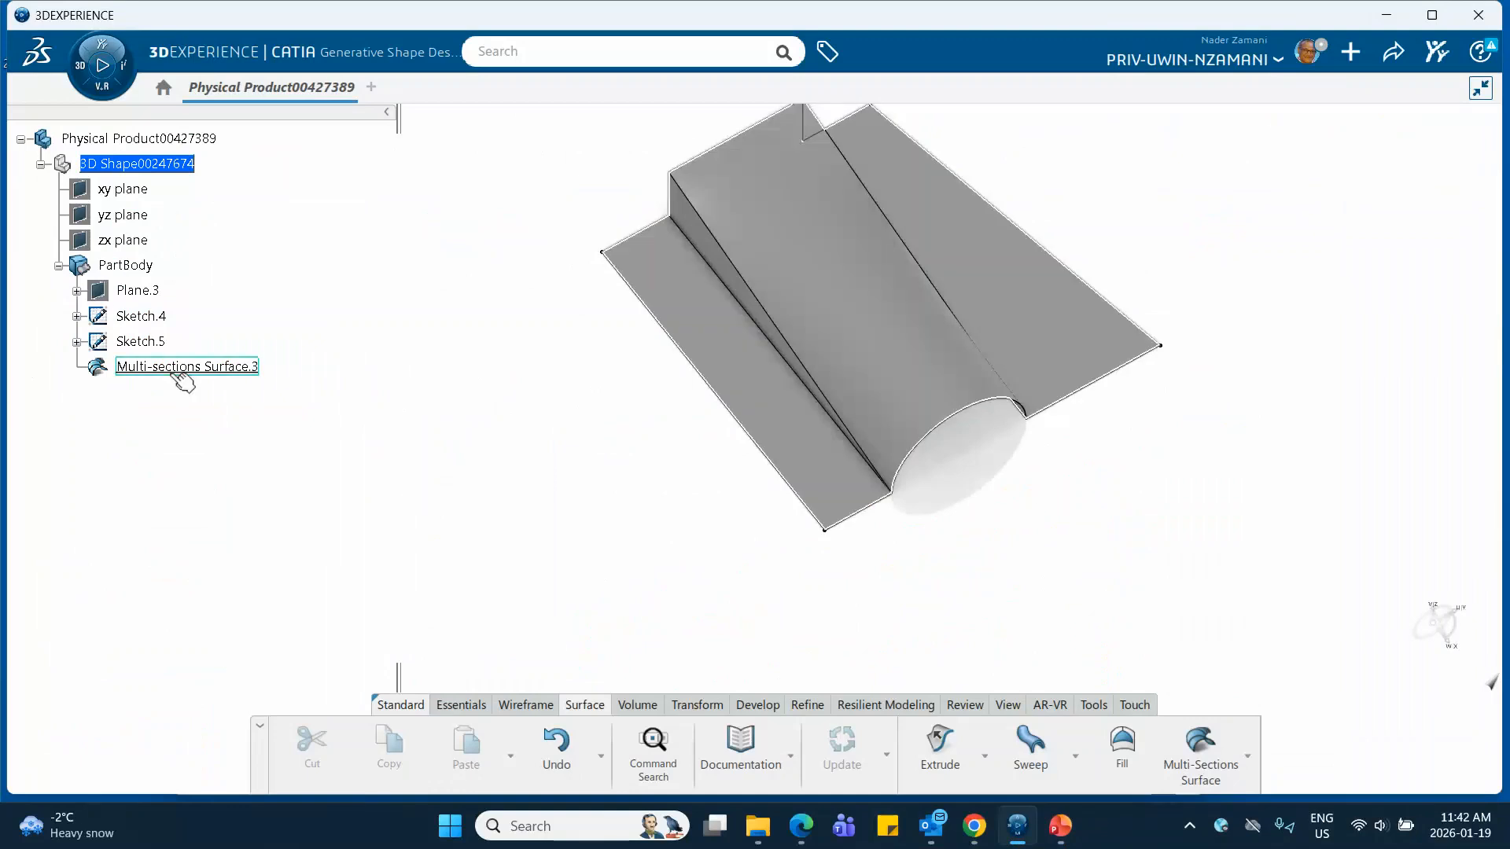
# Reopen Multi-sections Surface.3 for editing and set its sections coupling type to Tangency in the advanced options
pyautogui.click(183, 367)
pyautogui.doubleClick(183, 367)
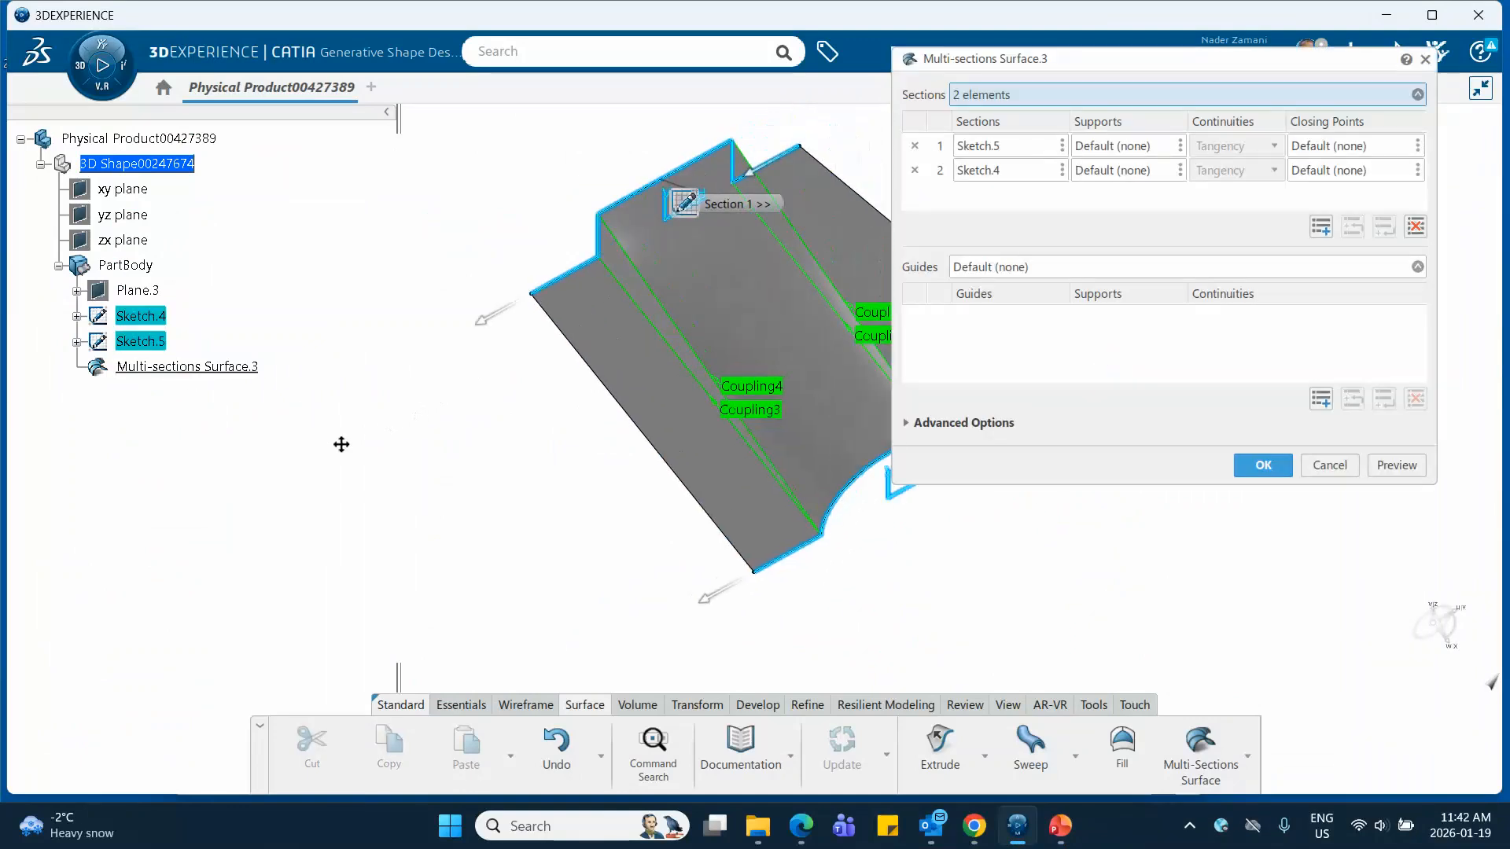
pyautogui.click(908, 425)
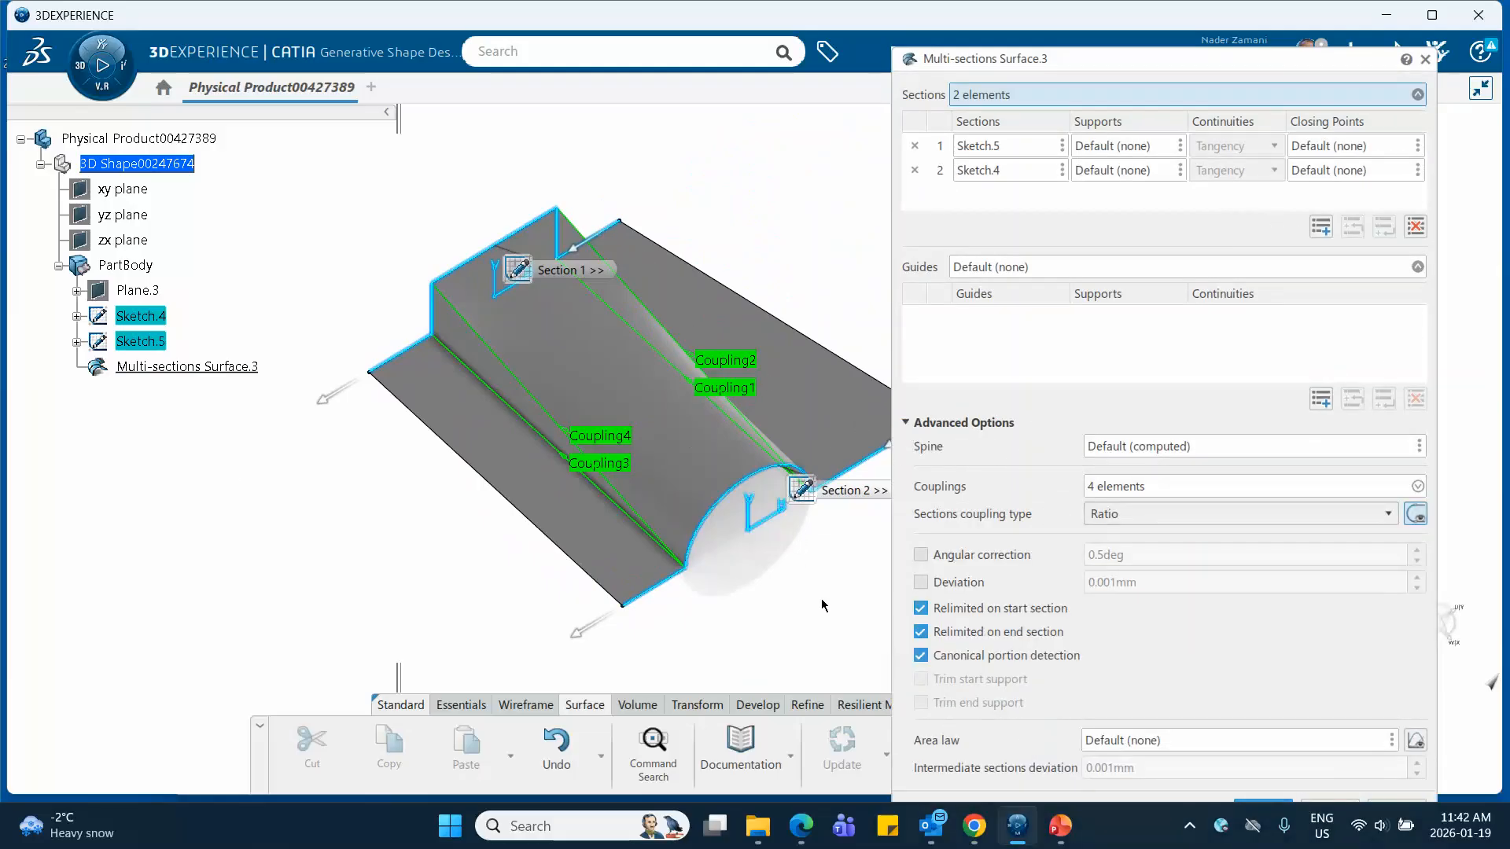
pyautogui.click(1112, 514)
pyautogui.click(1112, 545)
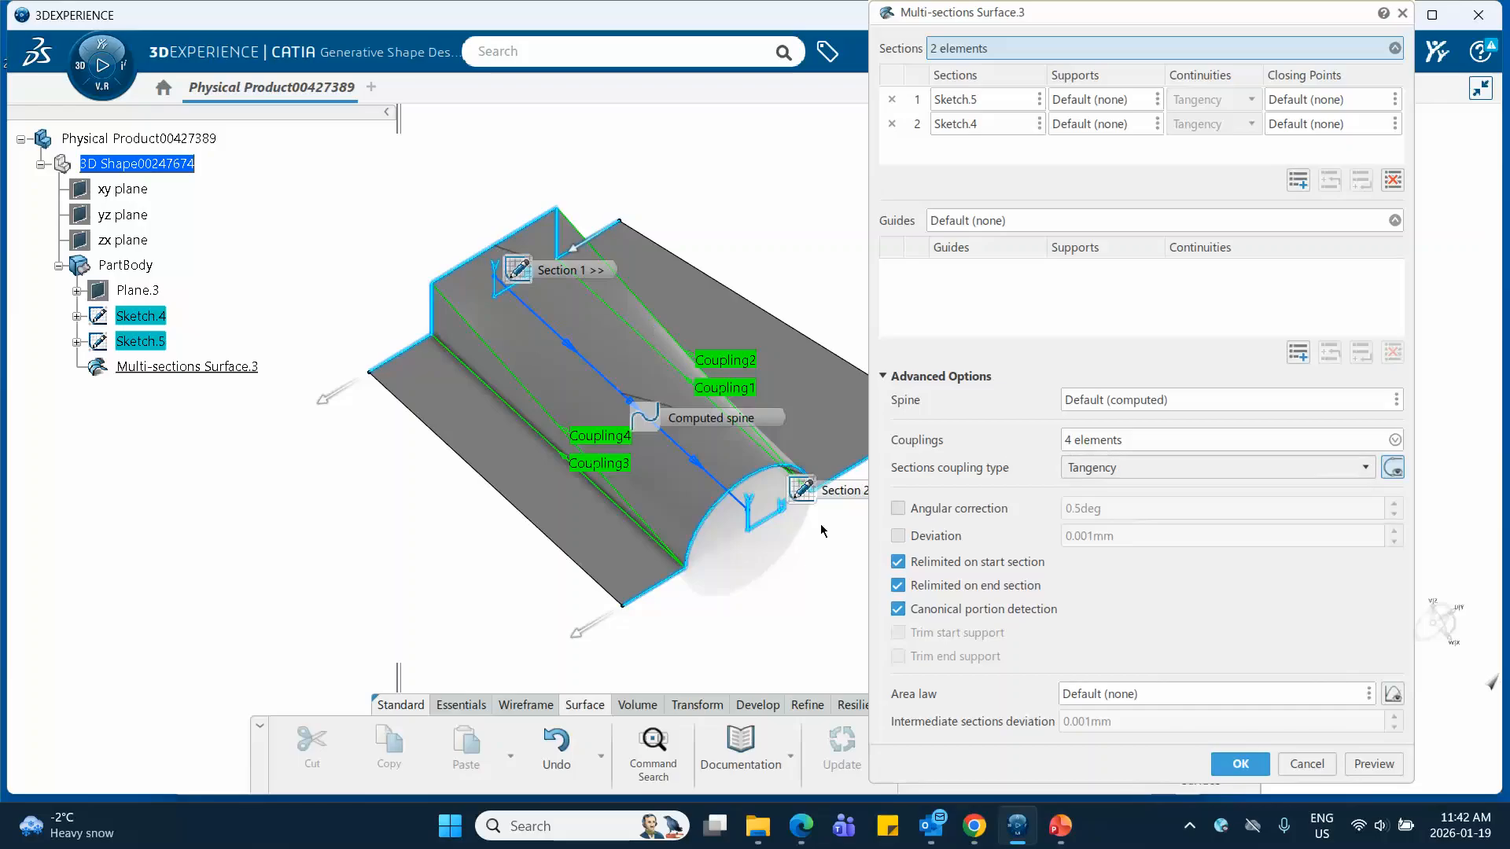
# Try the Tangency then curvature sections coupling type and preview the surface
pyautogui.click(1093, 469)
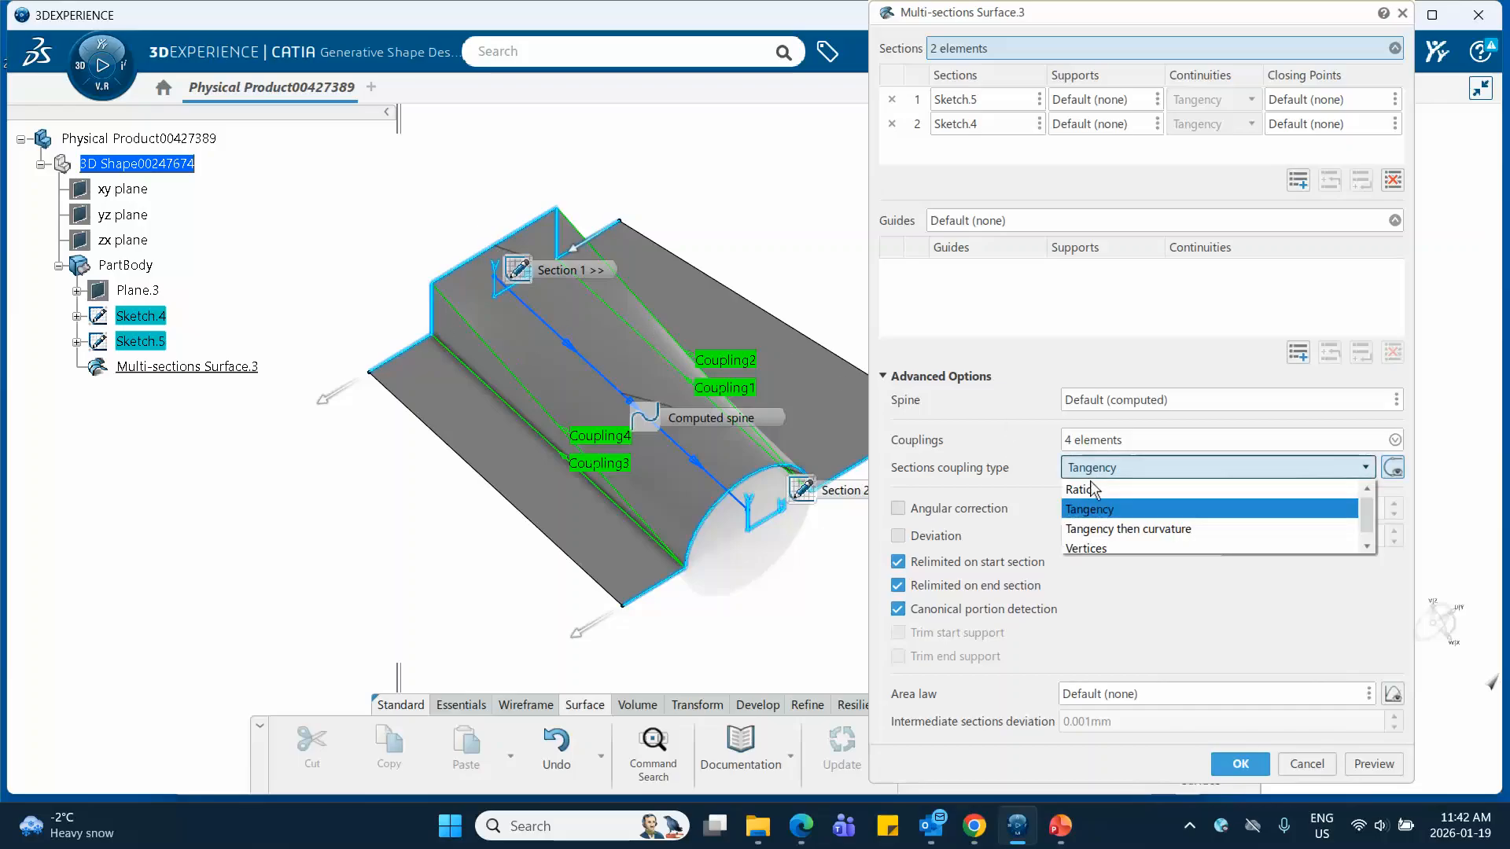
pyautogui.click(1093, 529)
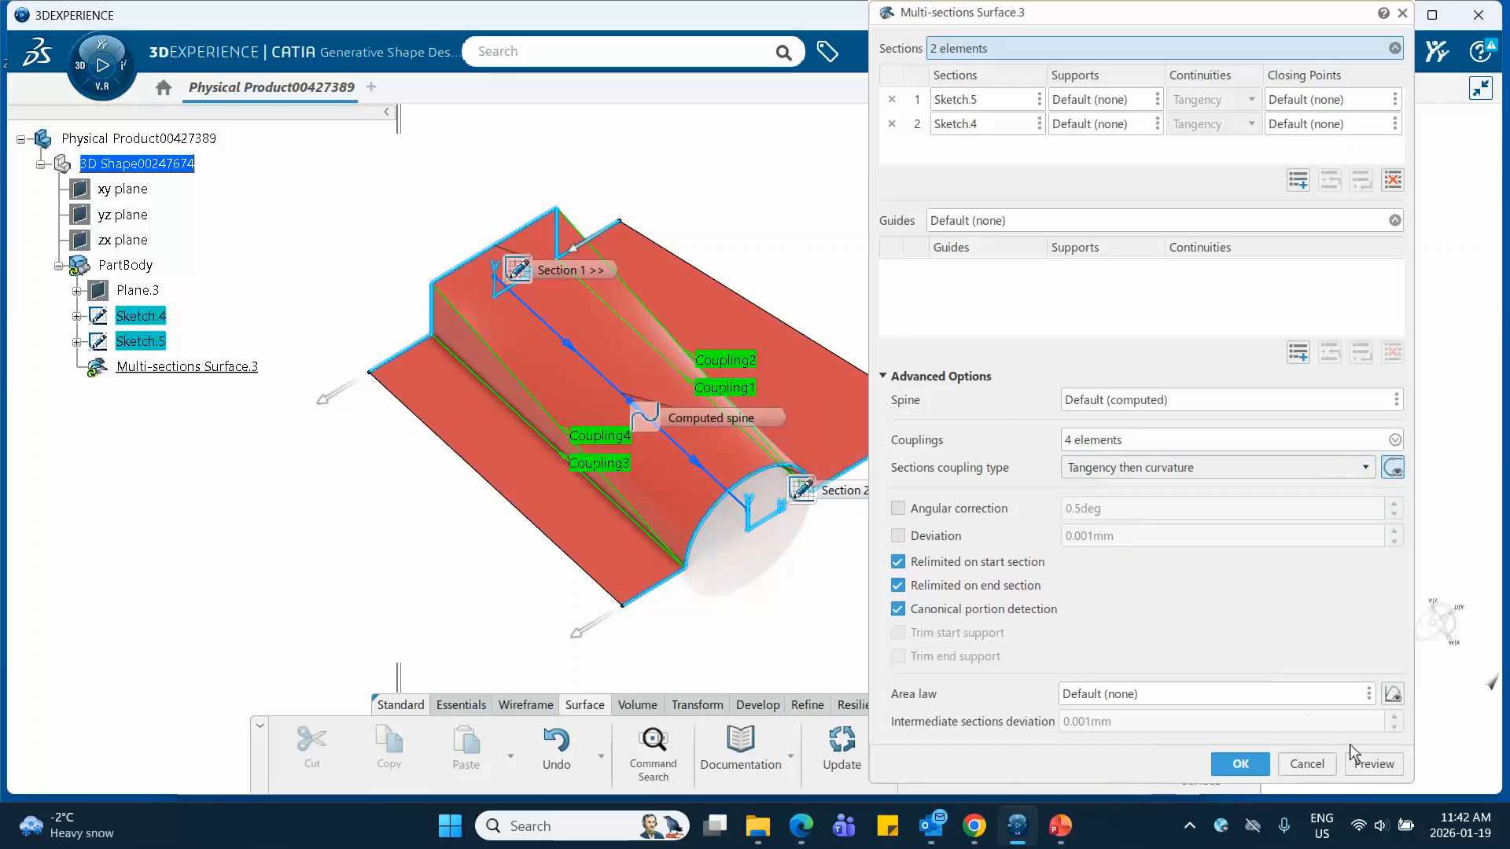
pyautogui.click(1372, 764)
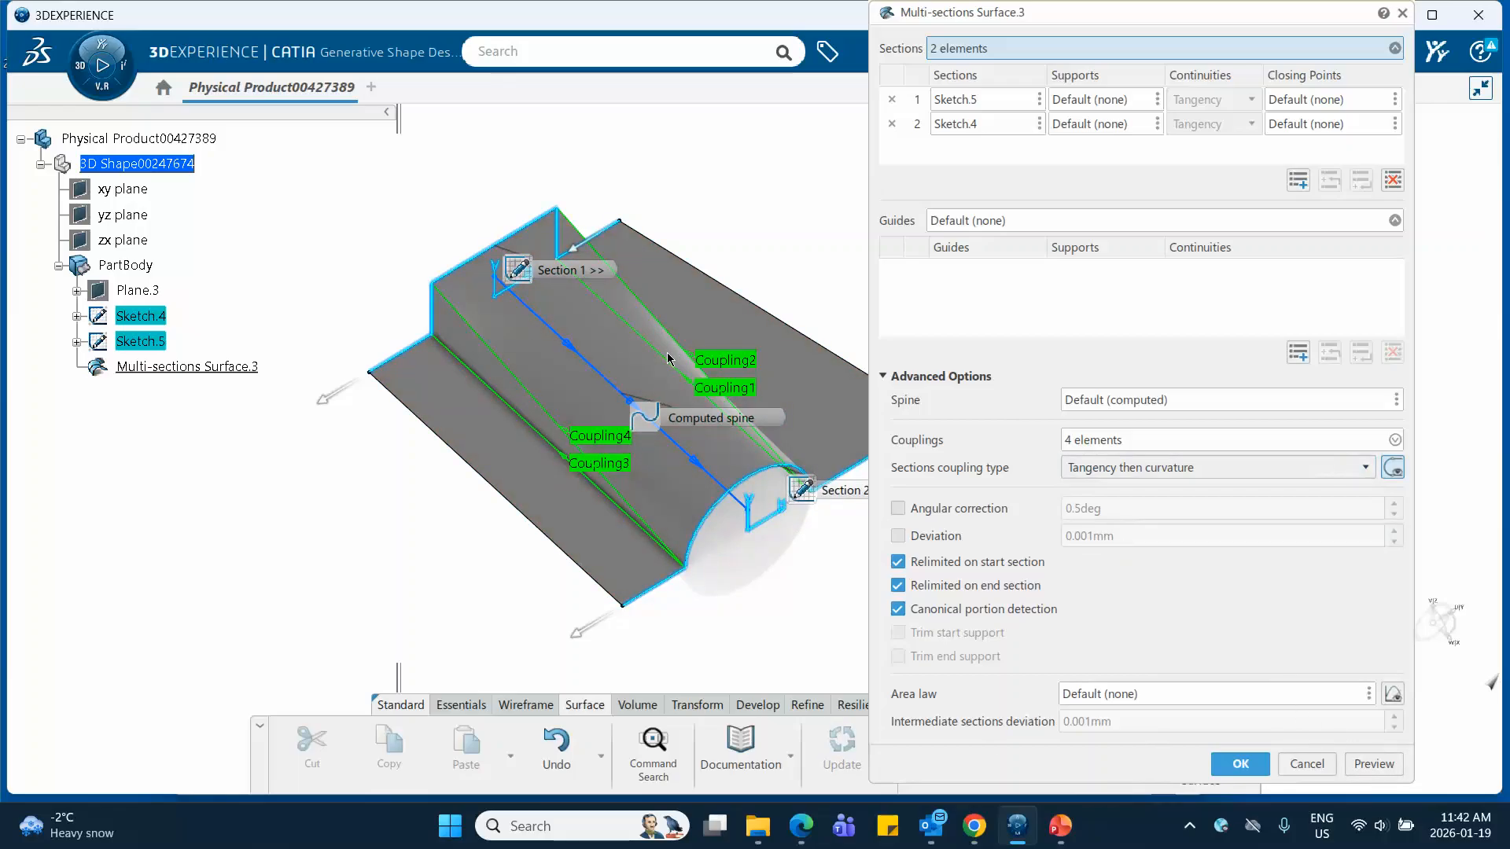
# Set the sections coupling type to Vertices and preview the surface
pyautogui.click(1149, 466)
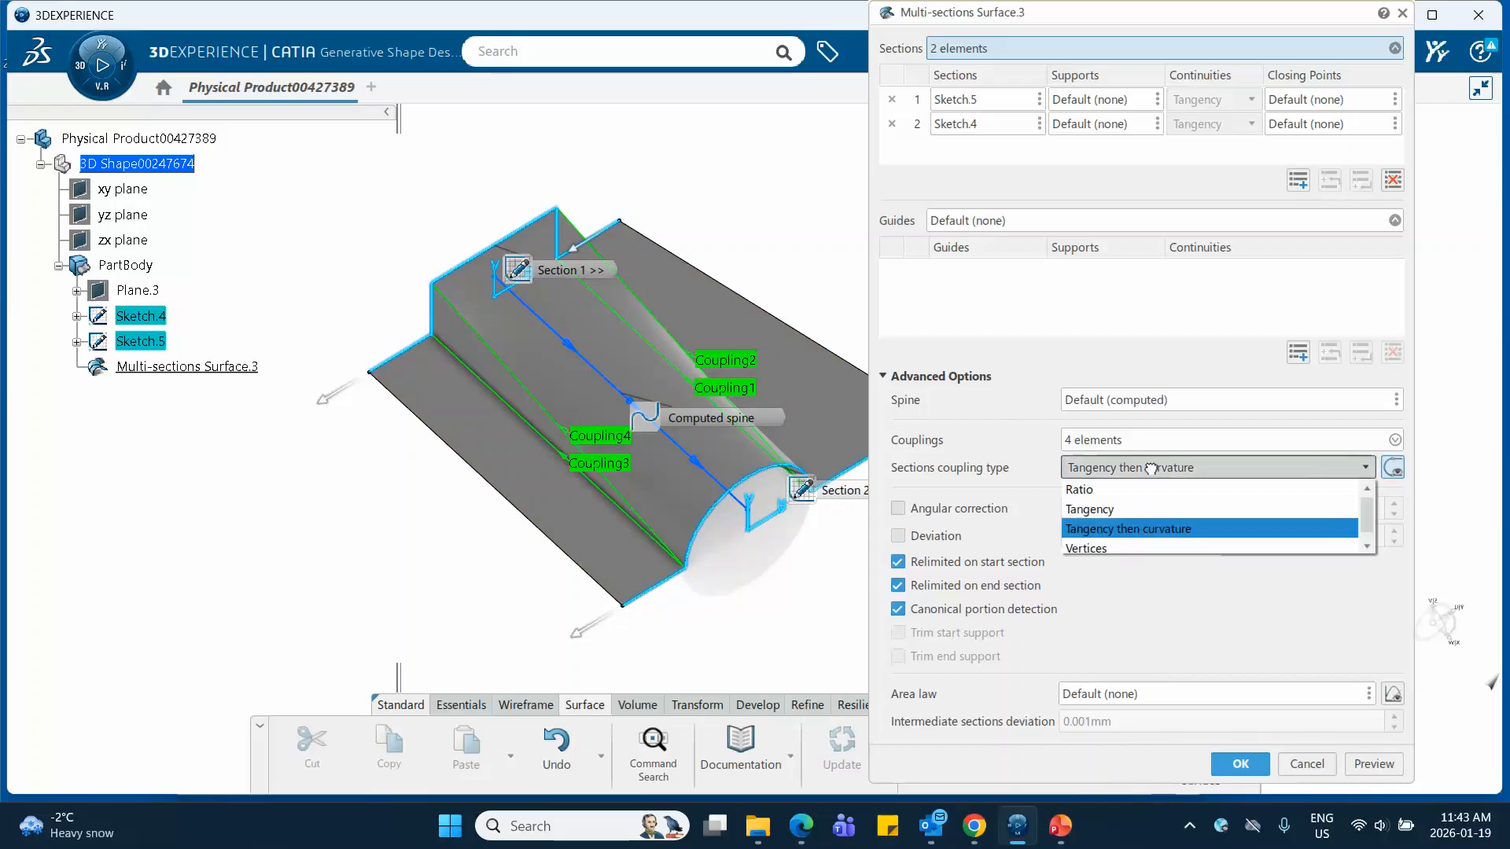
pyautogui.click(1116, 548)
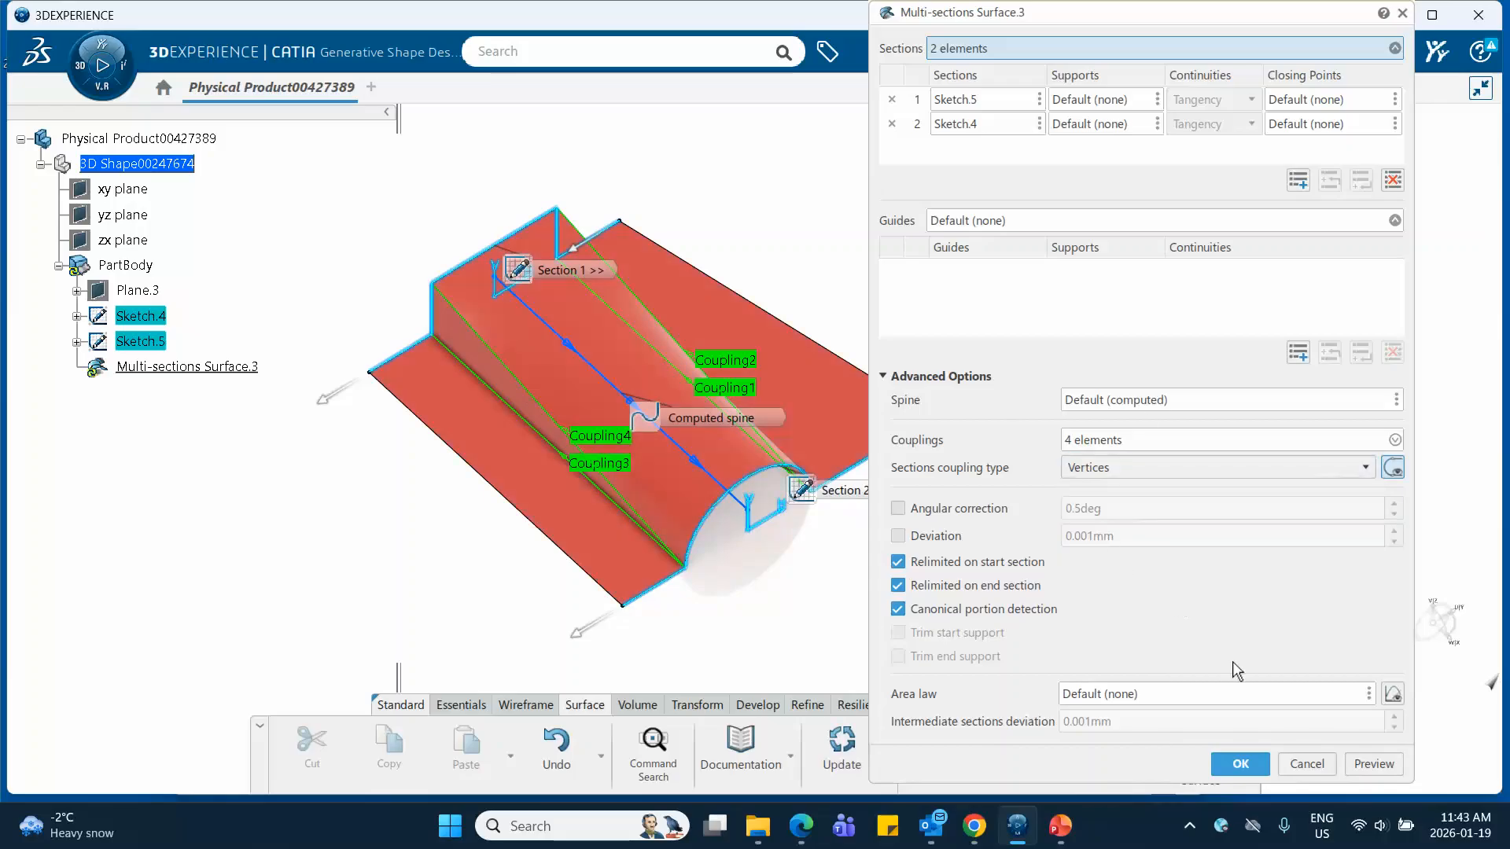
pyautogui.click(1359, 764)
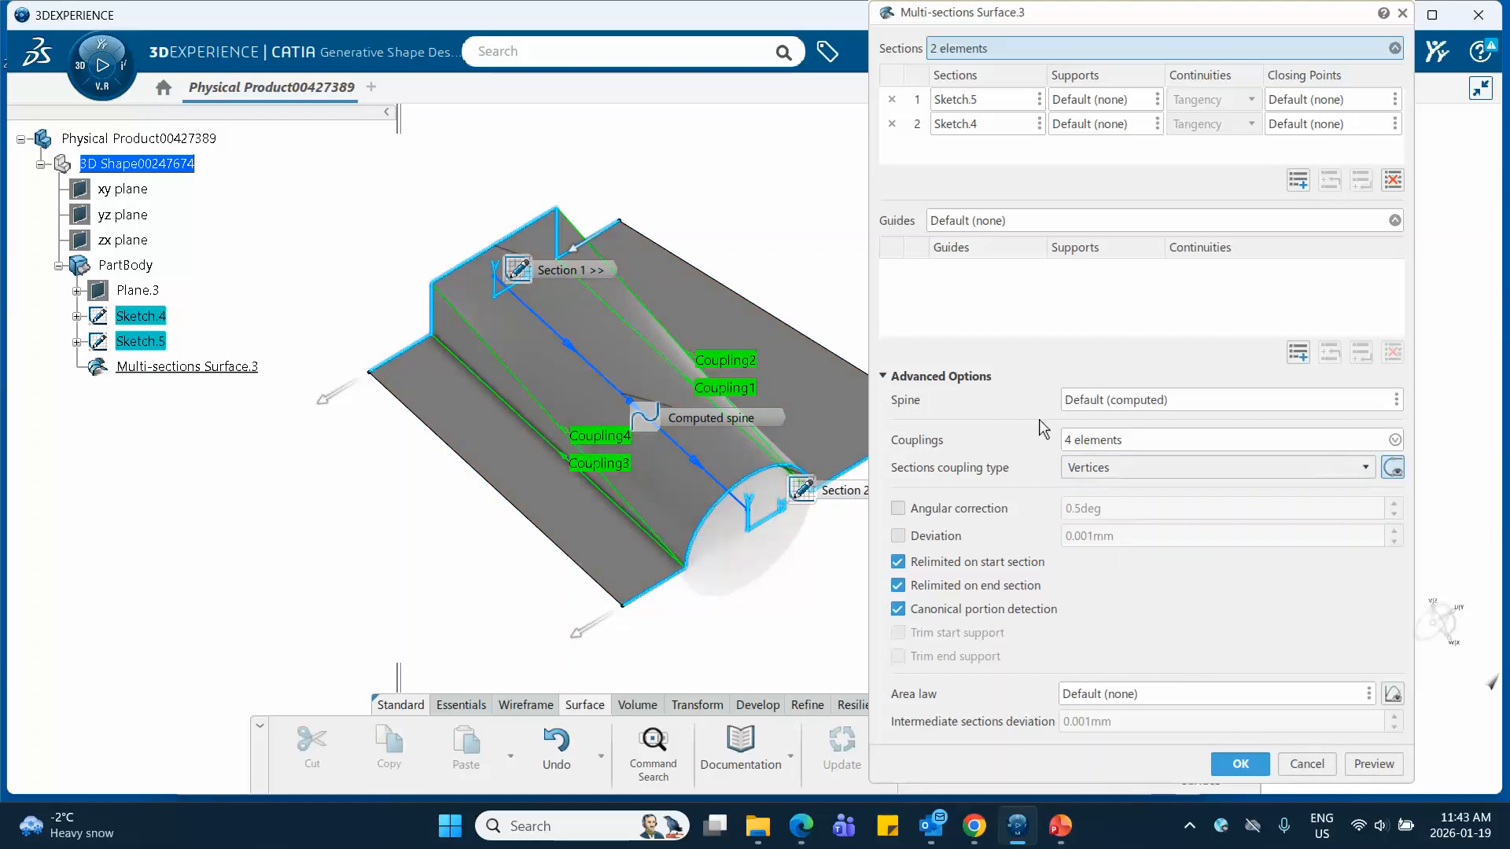
# Remove all four manual couplings from the multi-sections surface and preview it with the Vertices coupling type
pyautogui.click(1395, 439)
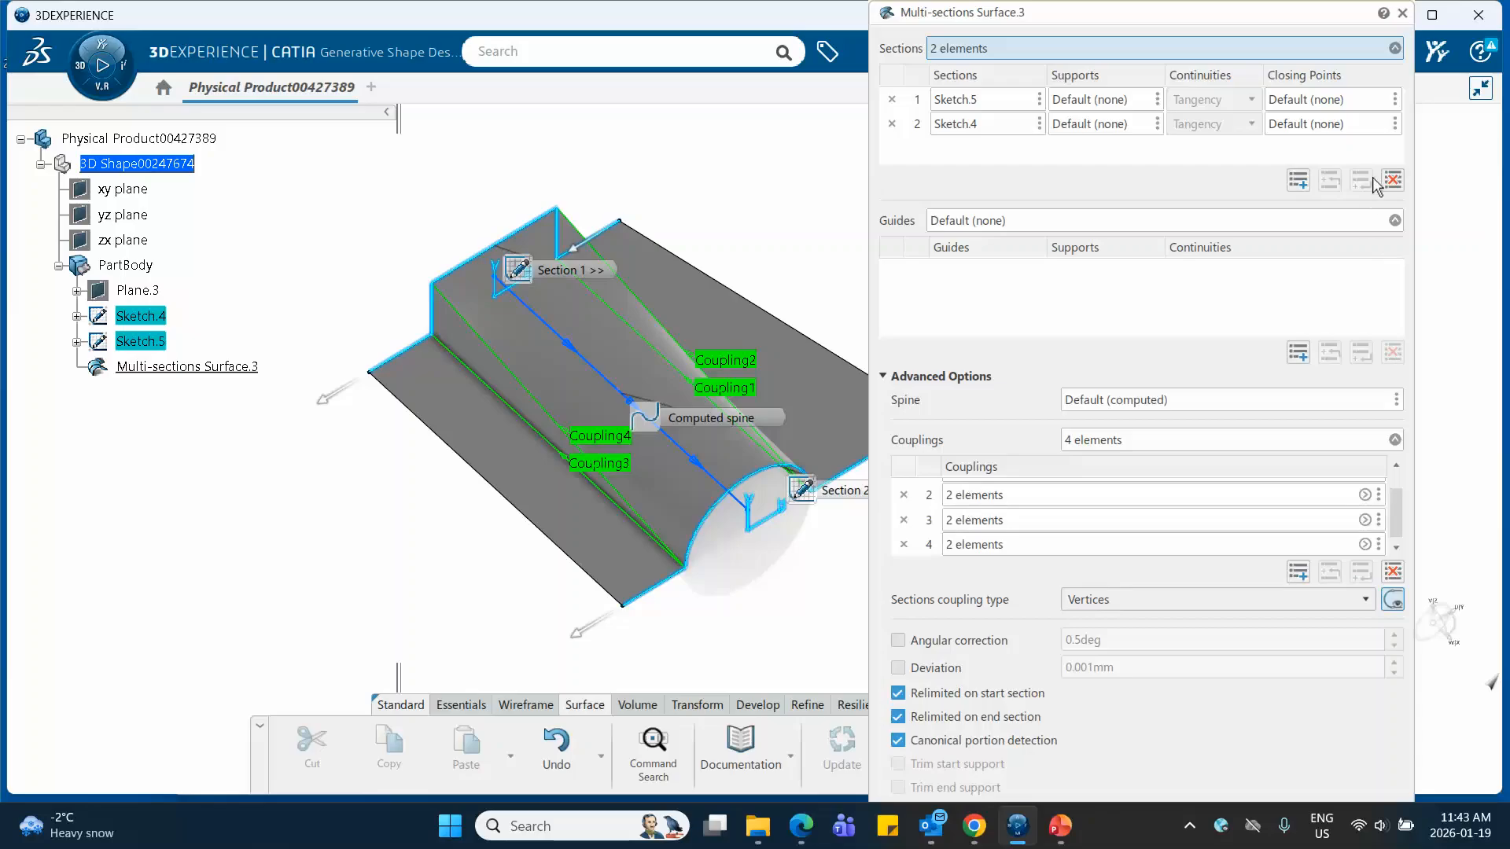
pyautogui.click(1392, 572)
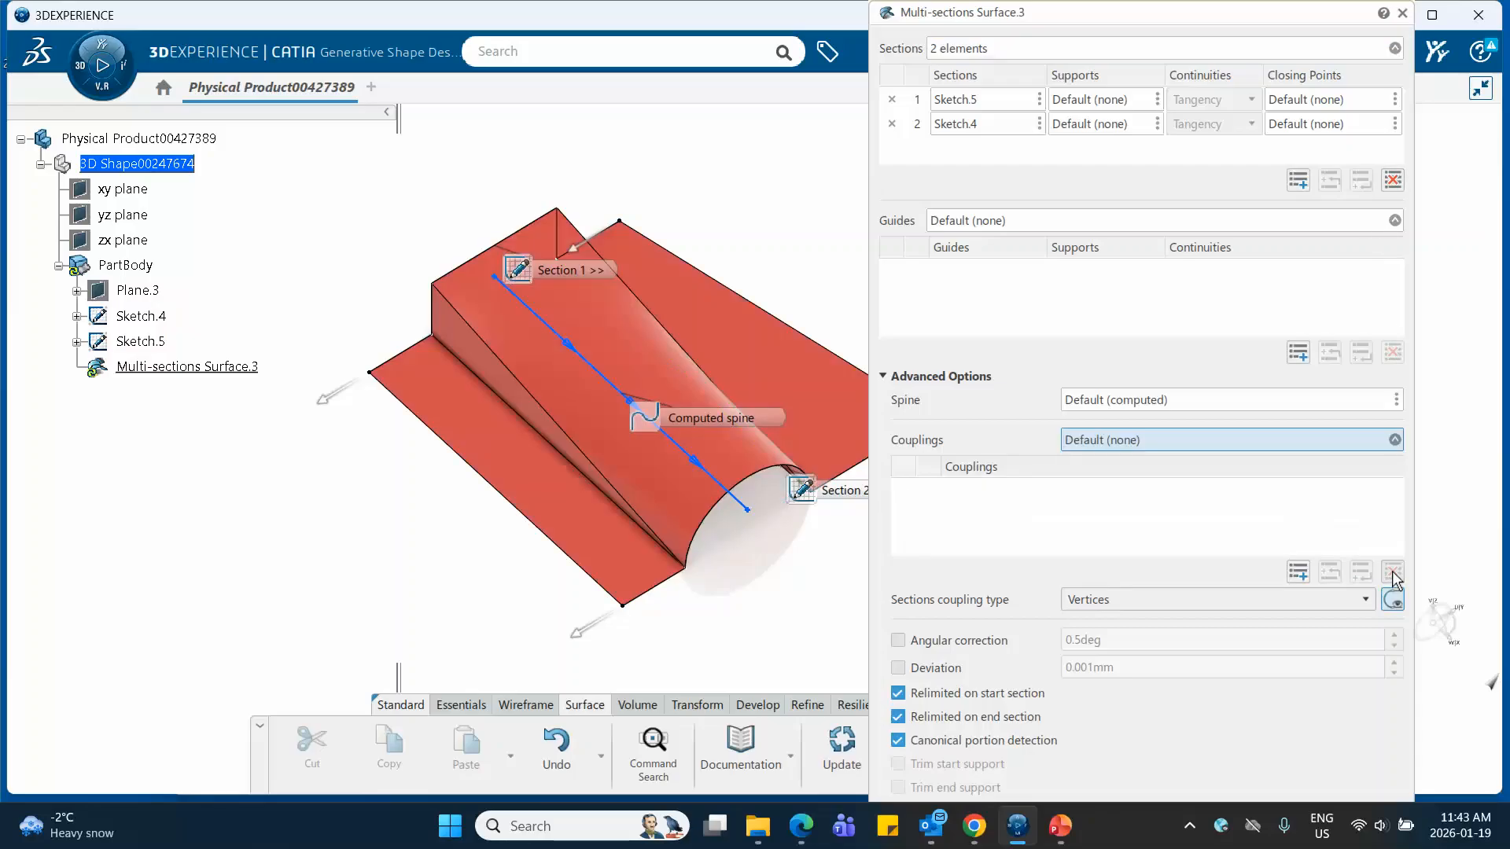
pyautogui.click(884, 377)
pyautogui.click(1370, 418)
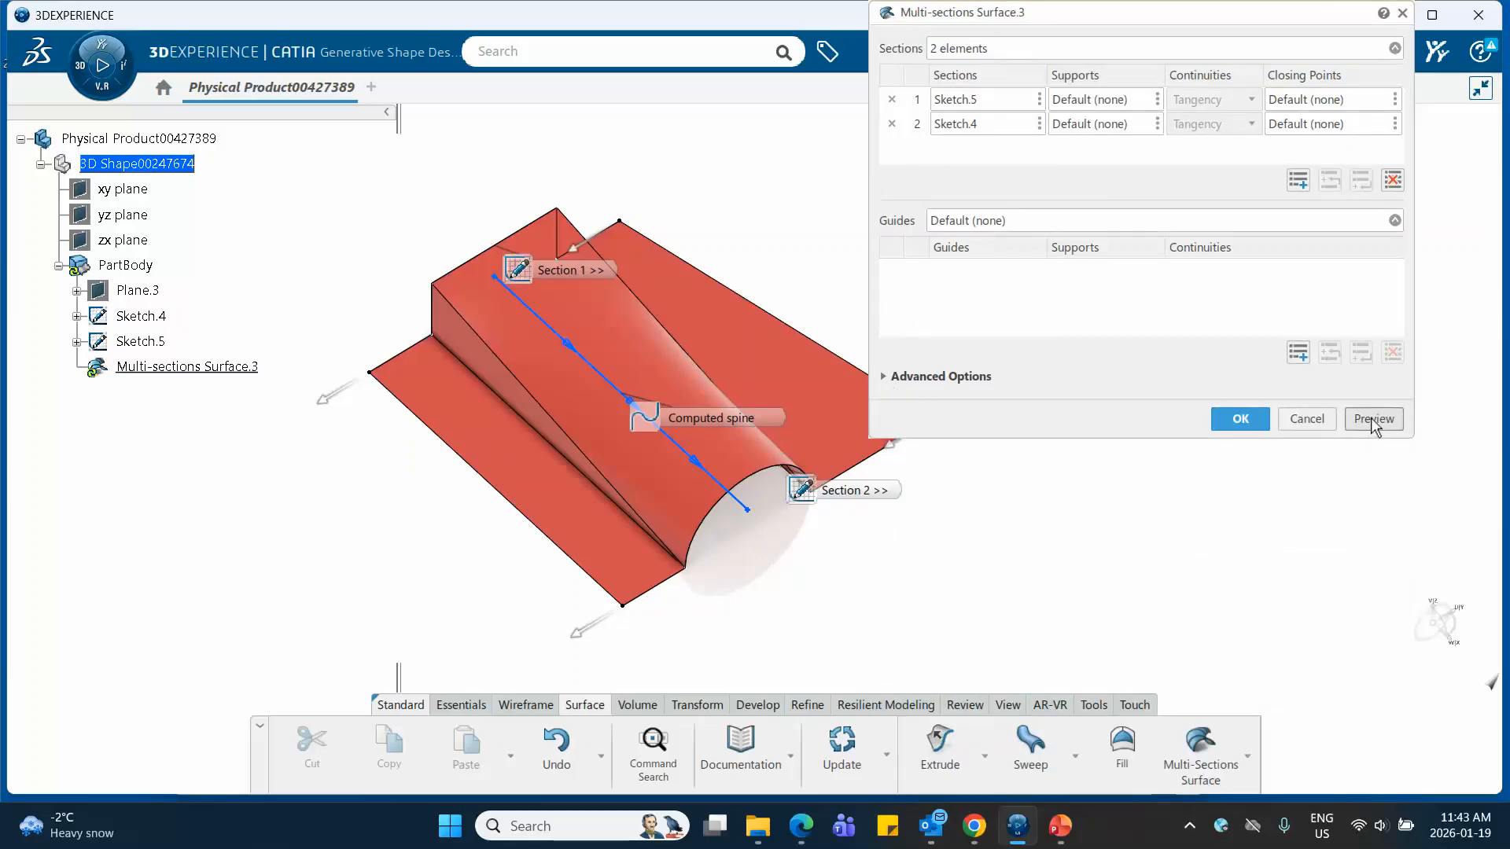
pyautogui.click(904, 497)
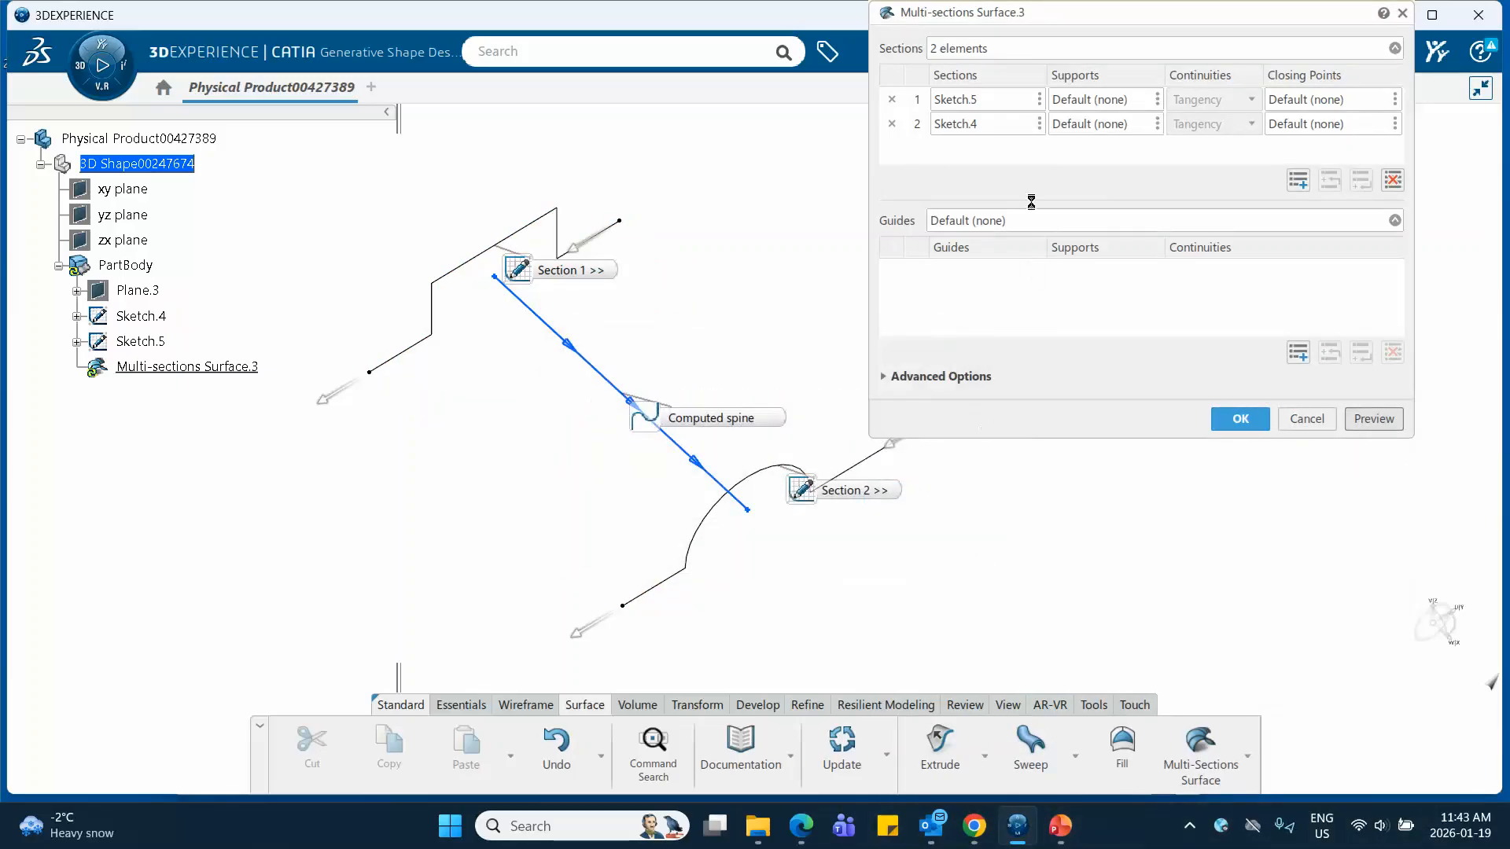
# Try the Ratio sections coupling type without manual couplings and preview the surface
pyautogui.moveTo(1072, 22); pyautogui.dragTo(1092, 111)
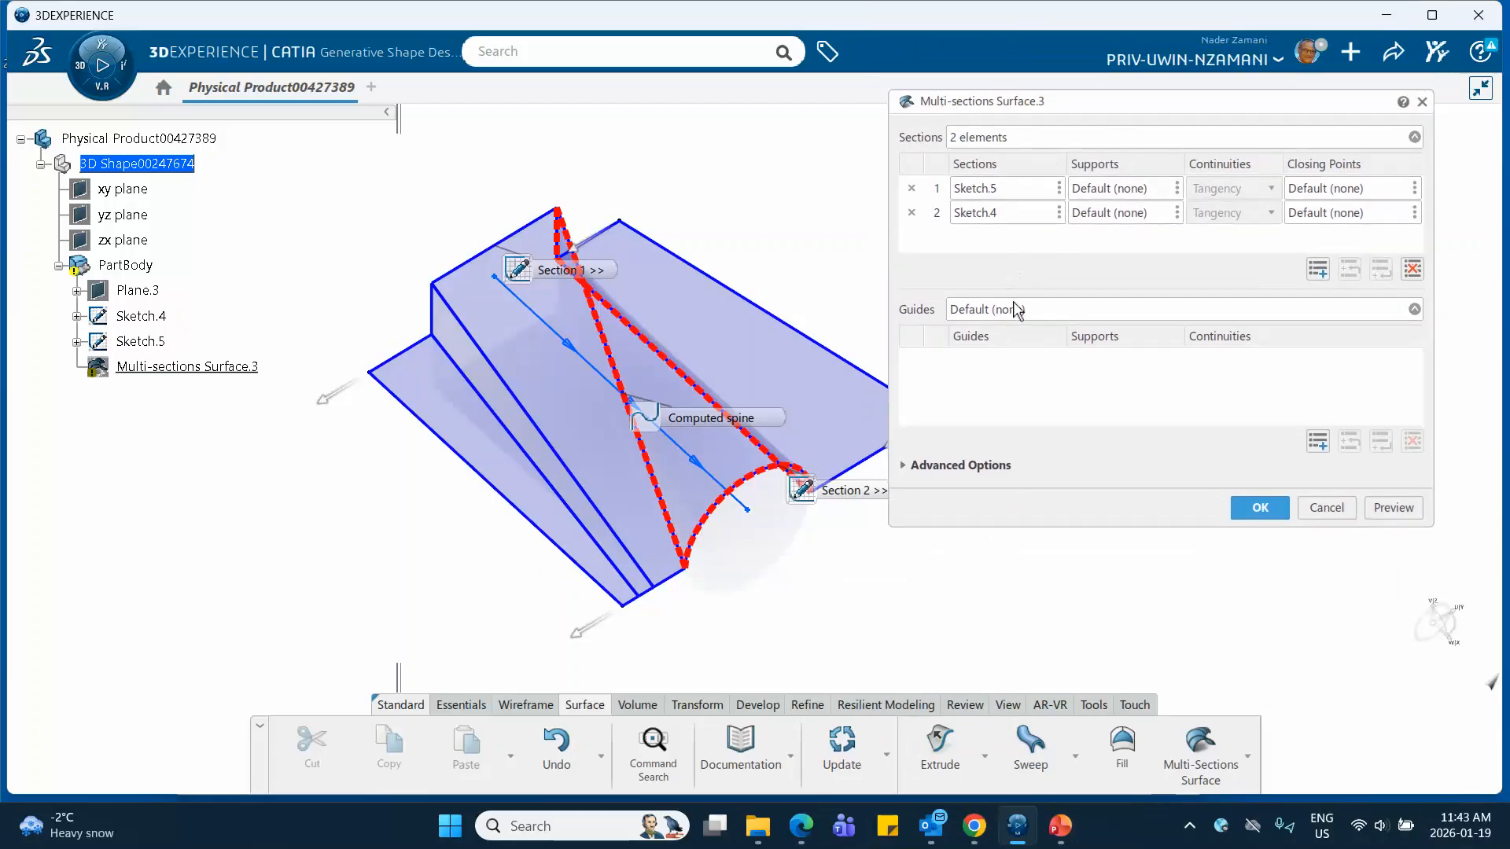
pyautogui.click(906, 466)
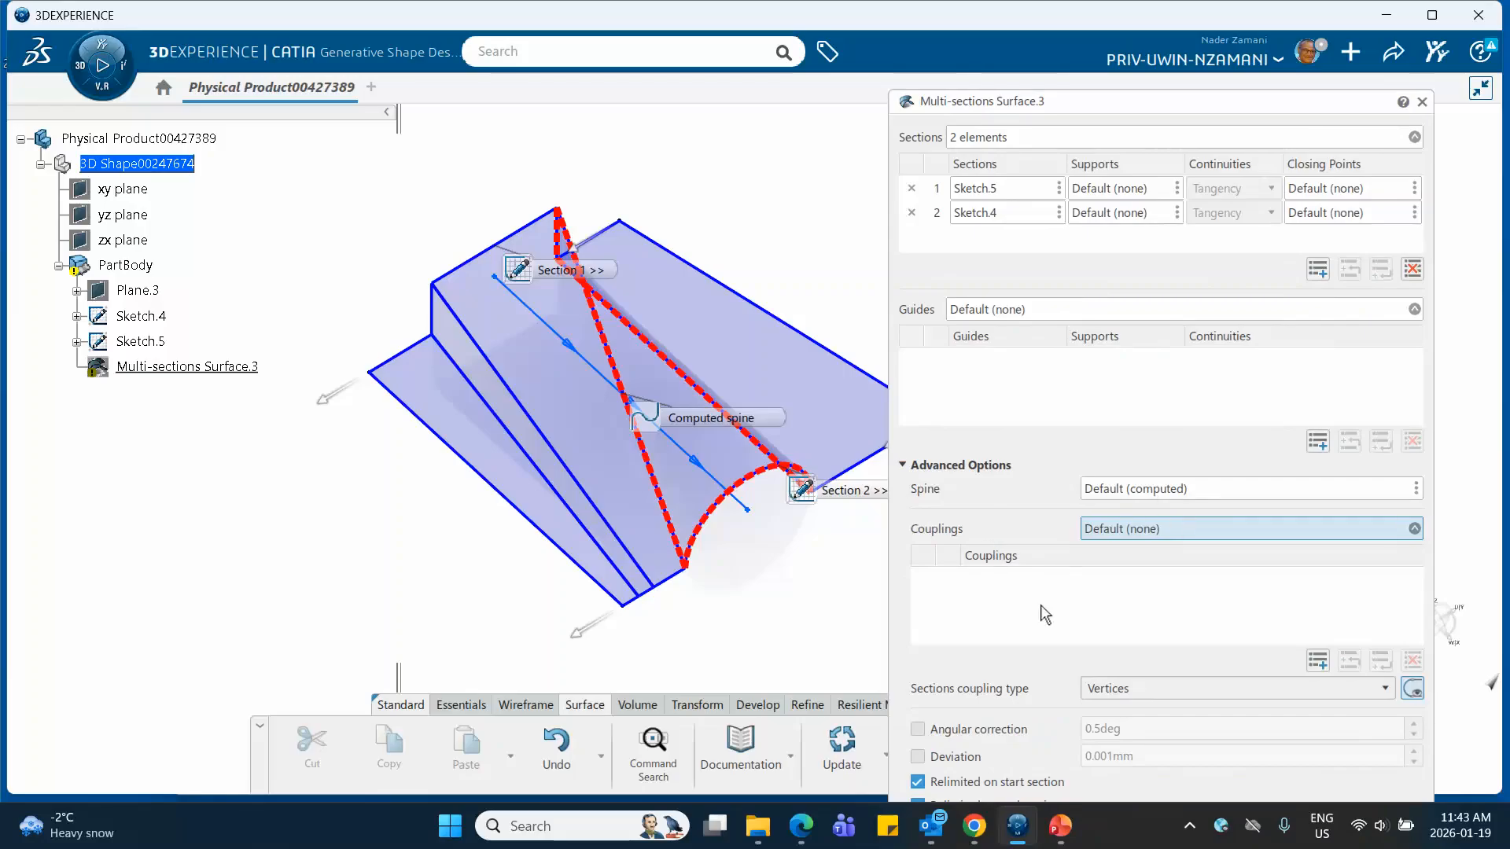
pyautogui.click(1173, 688)
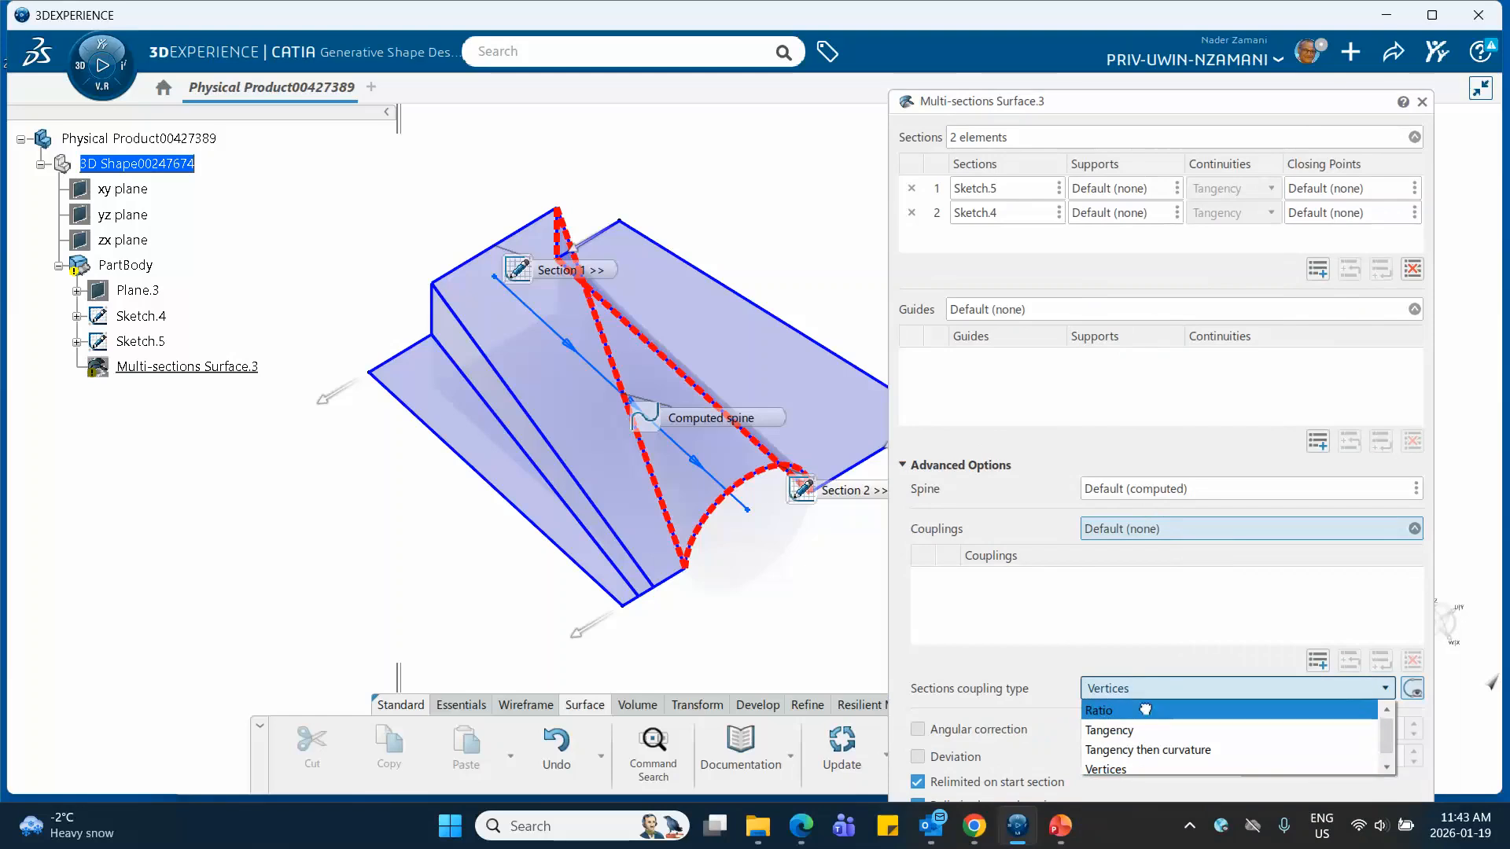
pyautogui.click(1144, 709)
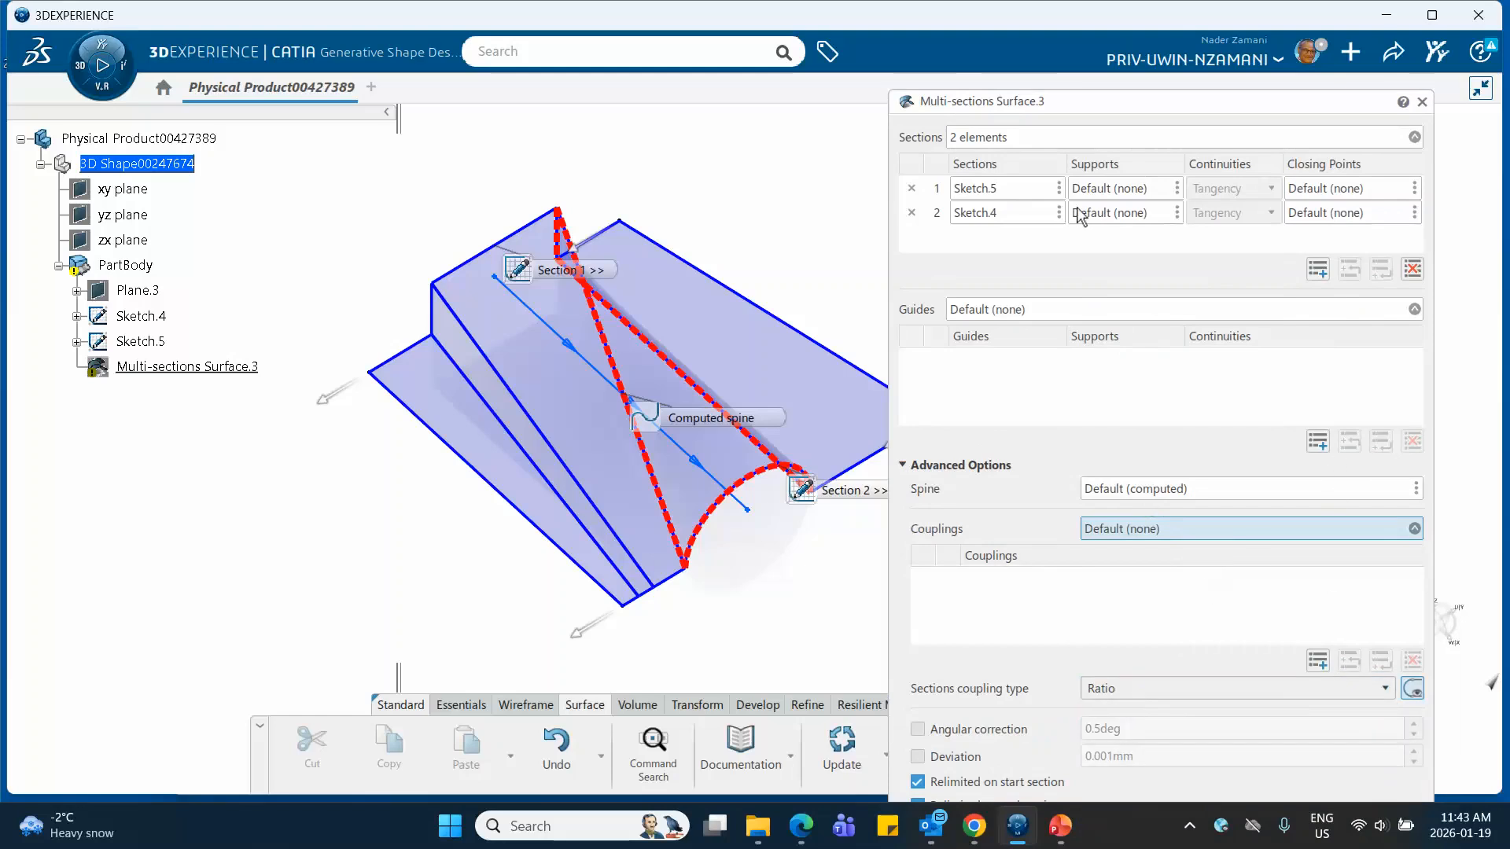
pyautogui.moveTo(1057, 96); pyautogui.dragTo(1013, 46)
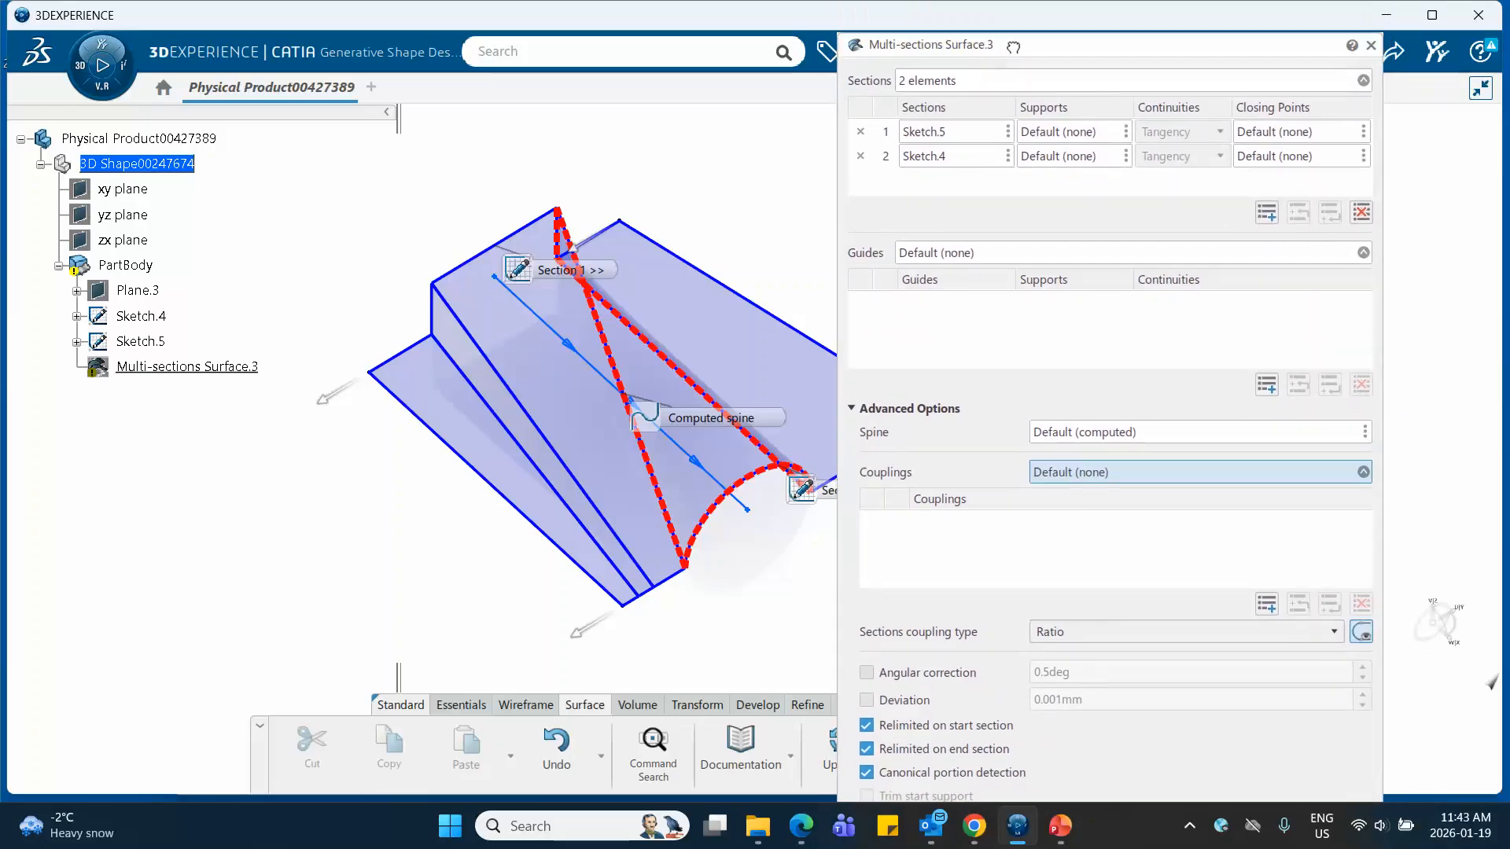
pyautogui.click(852, 408)
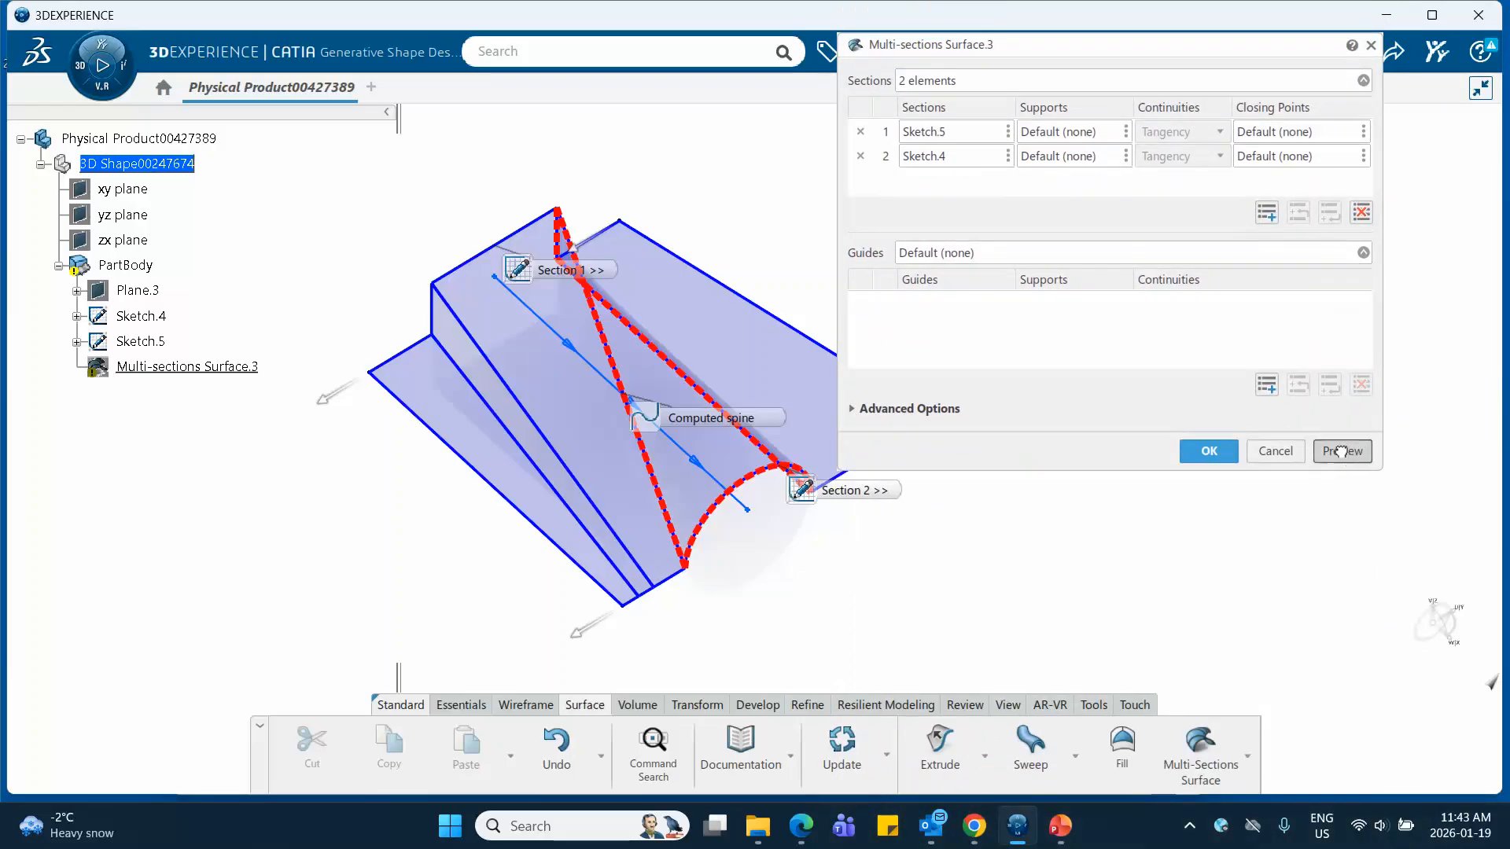
pyautogui.click(1339, 450)
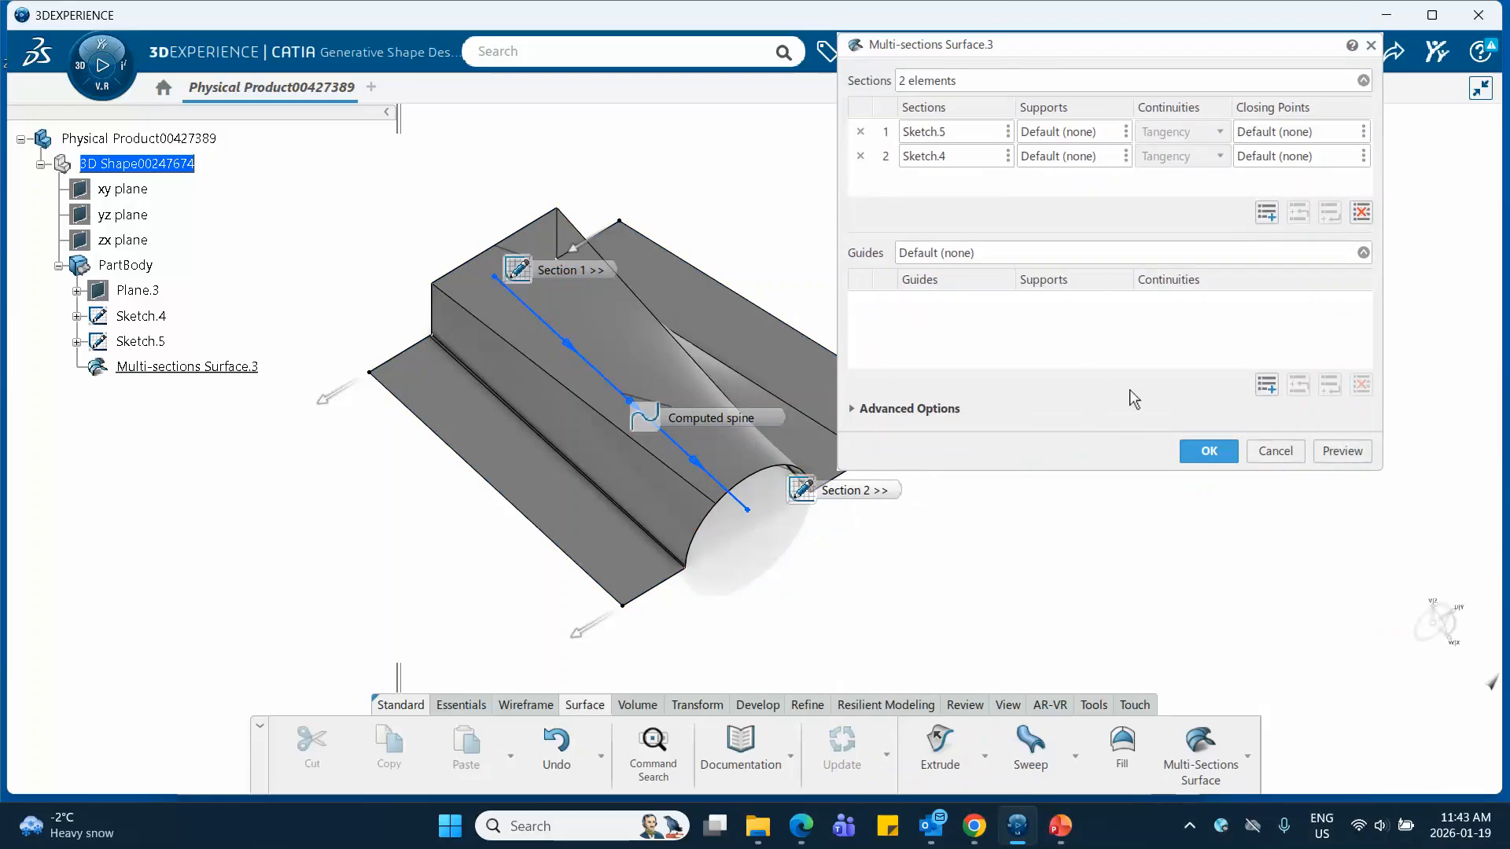
# Set the sections coupling type to Tangency without manual couplings and preview the surface
pyautogui.click(852, 411)
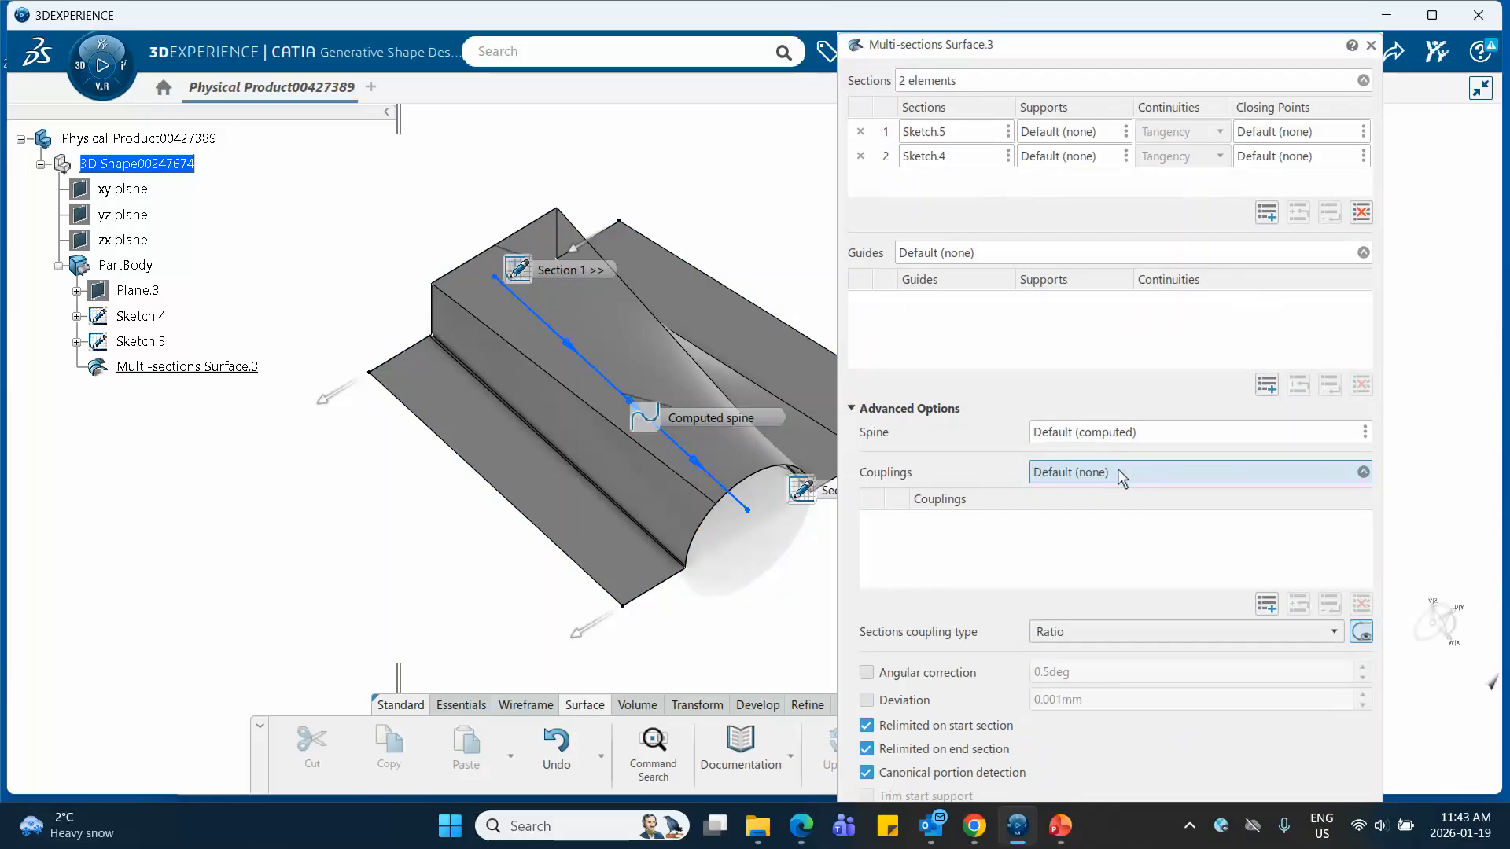
pyautogui.click(1096, 639)
pyautogui.click(1079, 675)
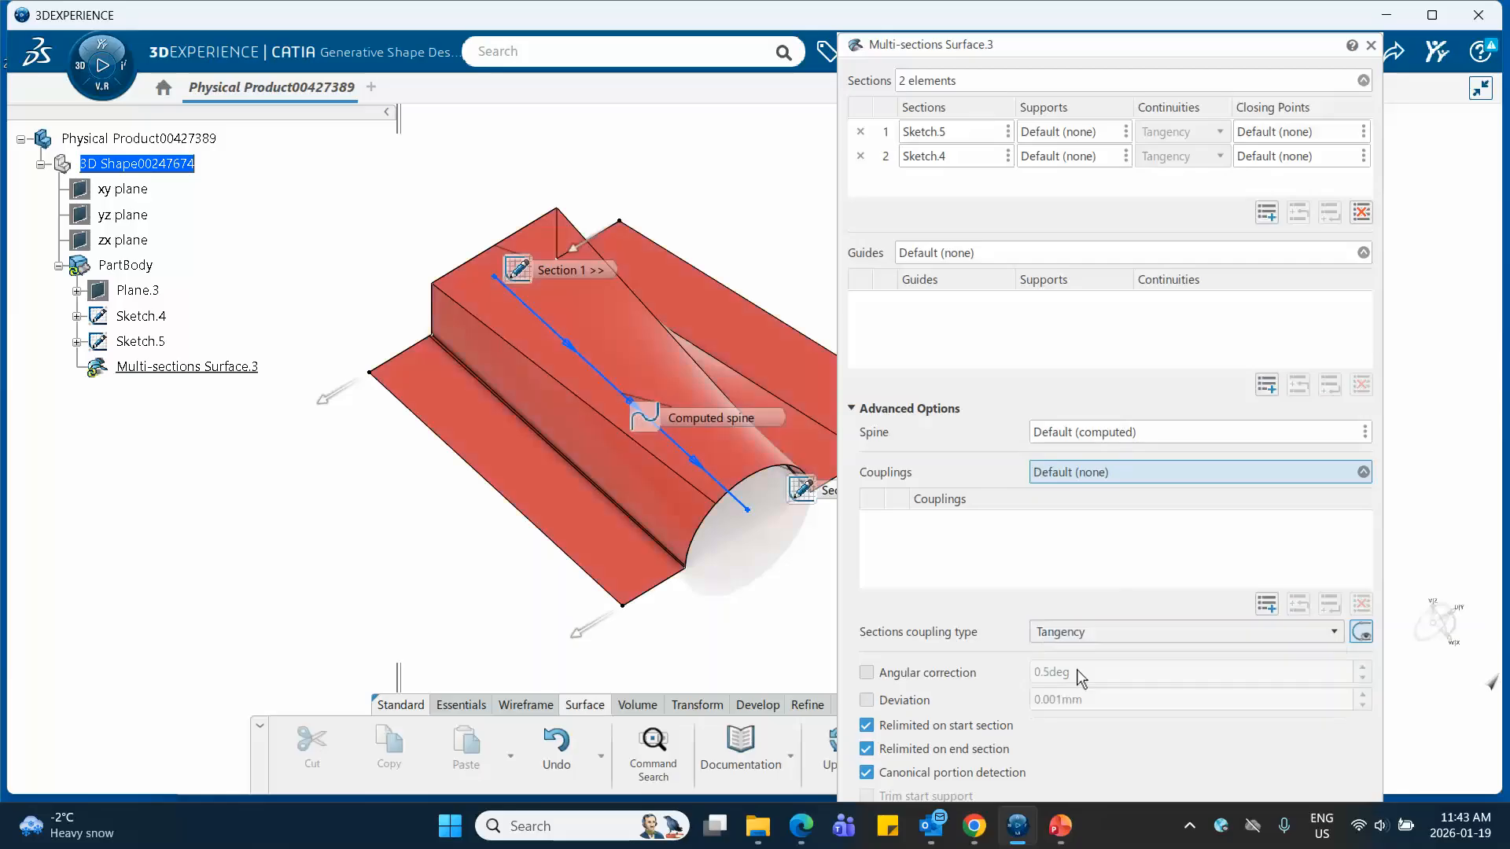
pyautogui.click(851, 409)
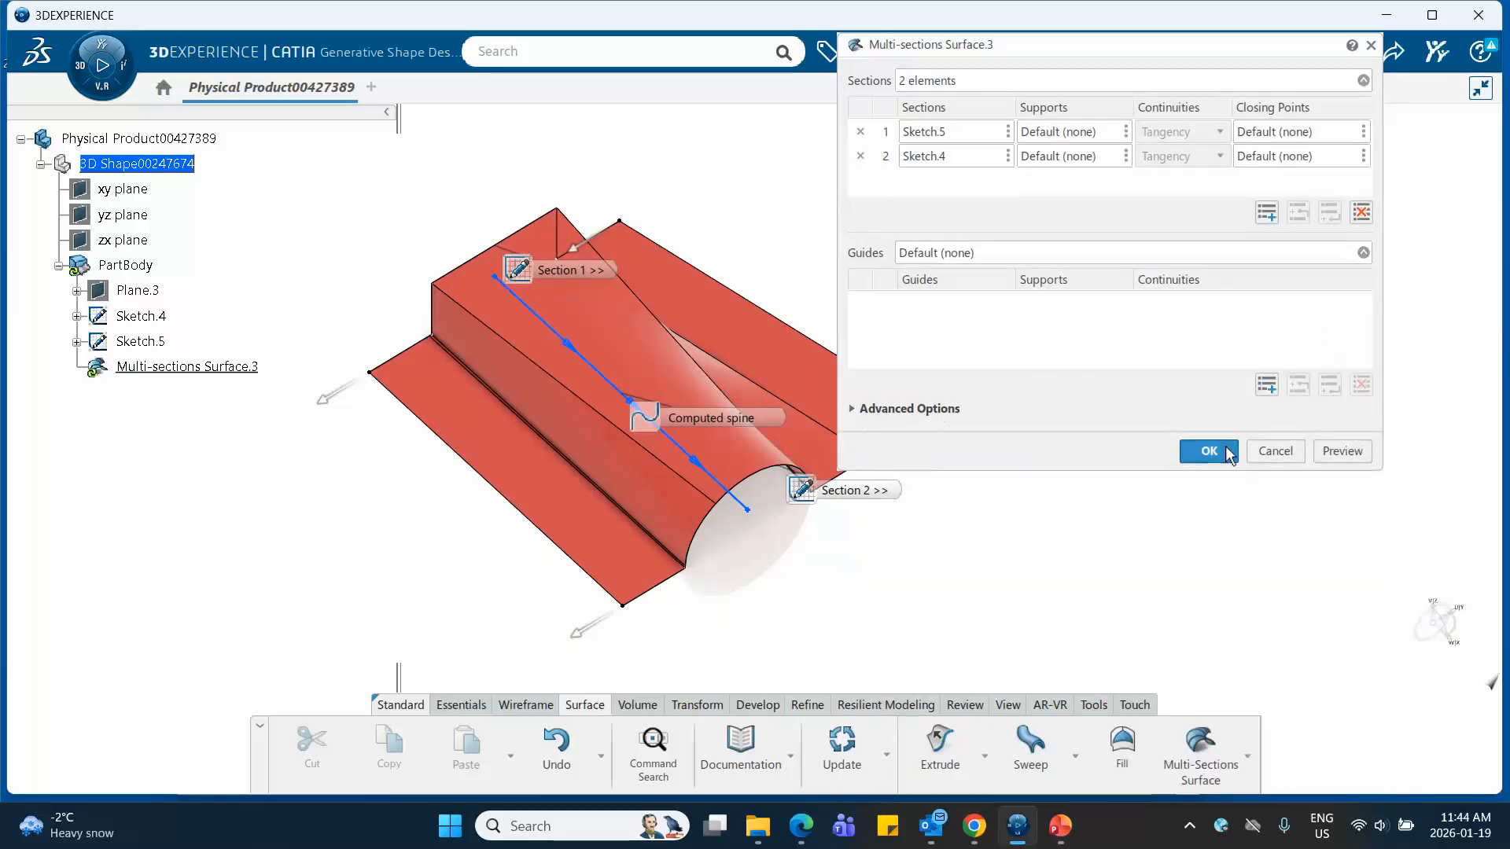
pyautogui.click(1333, 458)
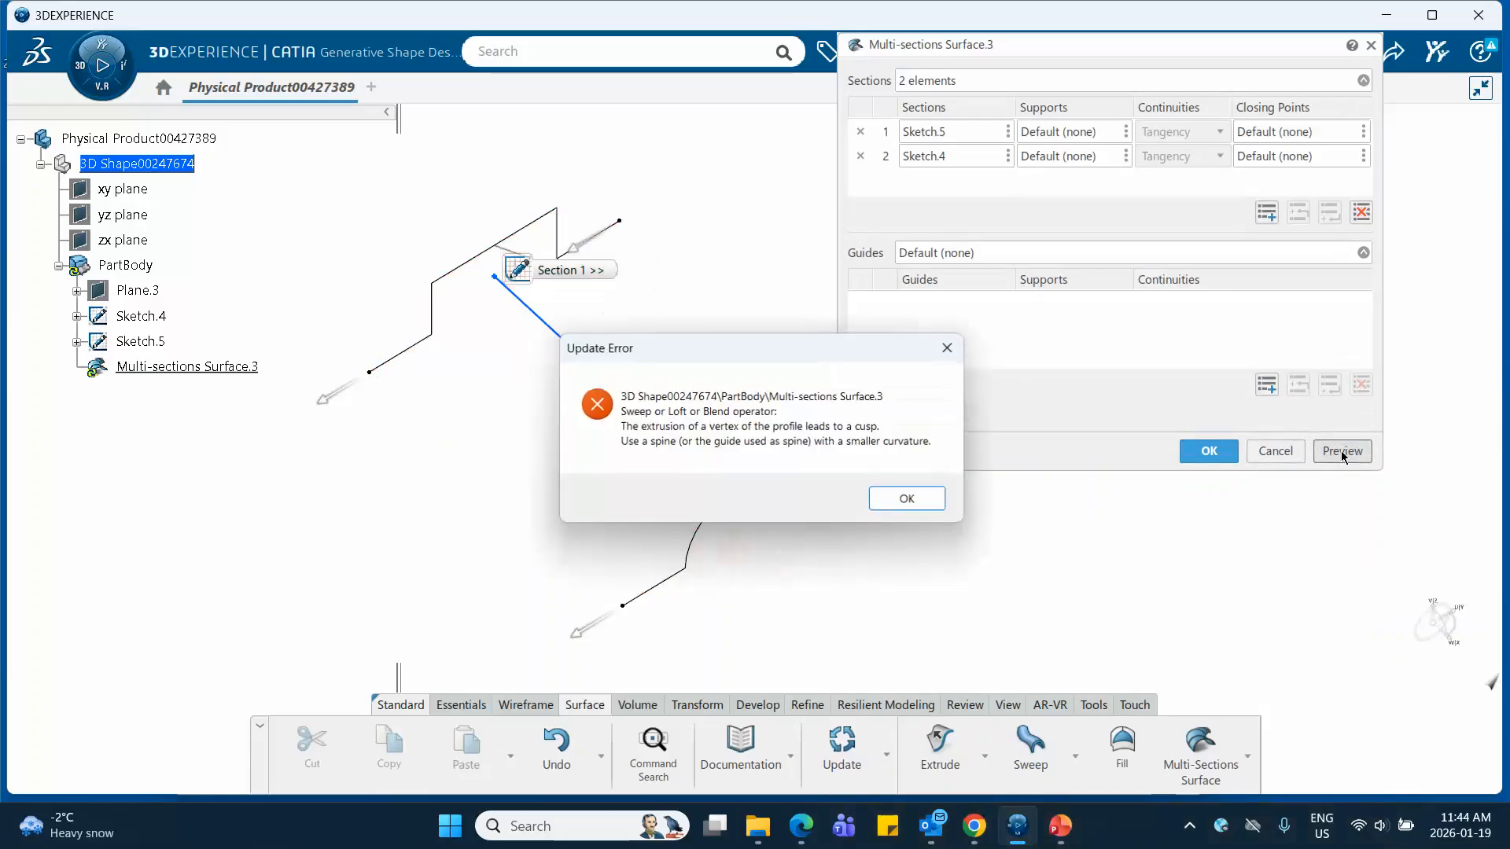
pyautogui.click(901, 494)
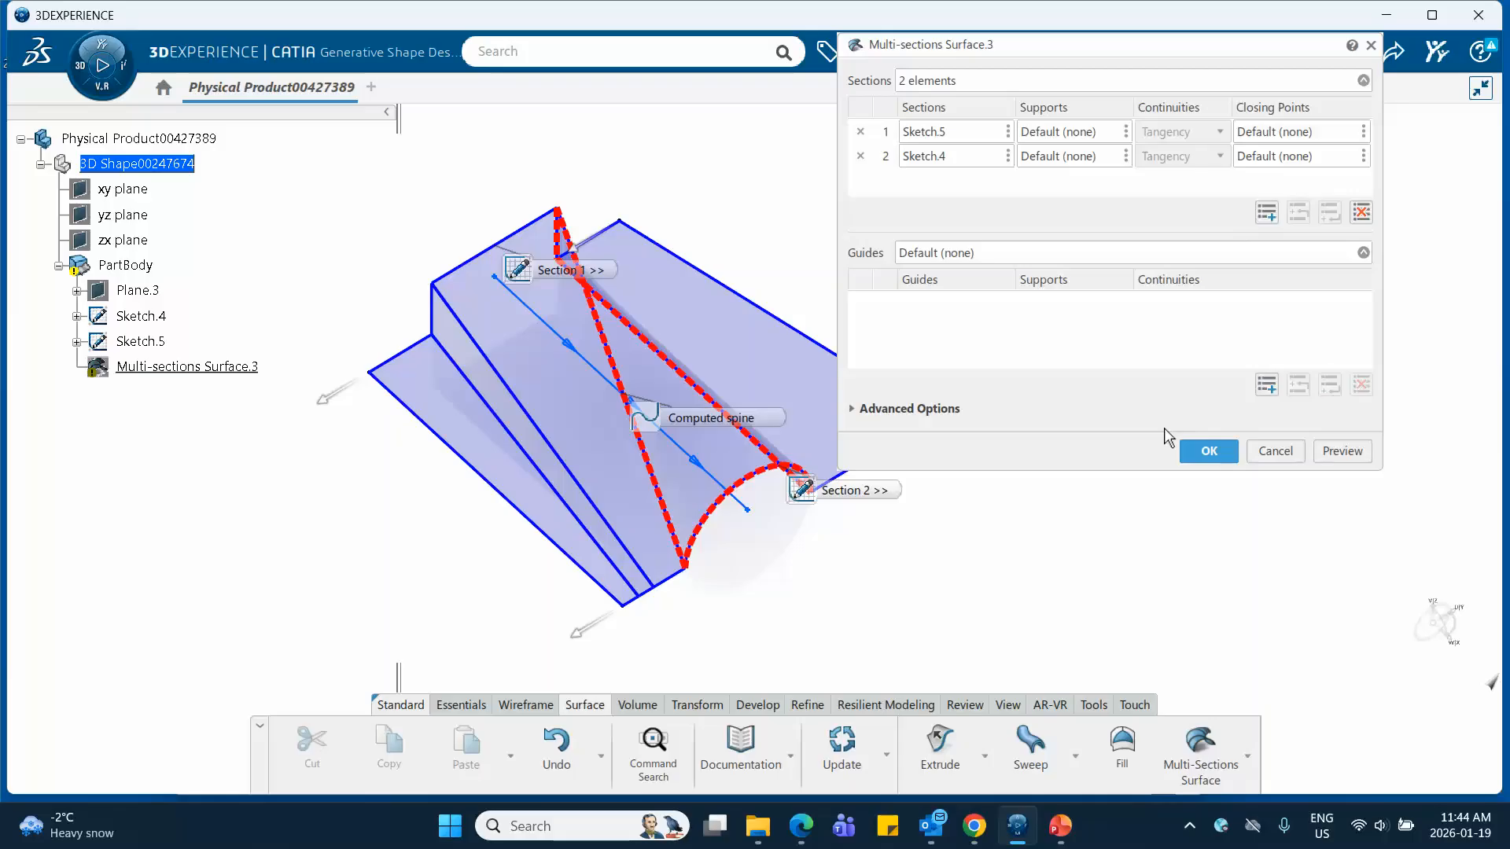
# Accept the multi-sections surface definition and close the update diagnosis without editing the feature
pyautogui.click(1205, 448)
pyautogui.click(904, 498)
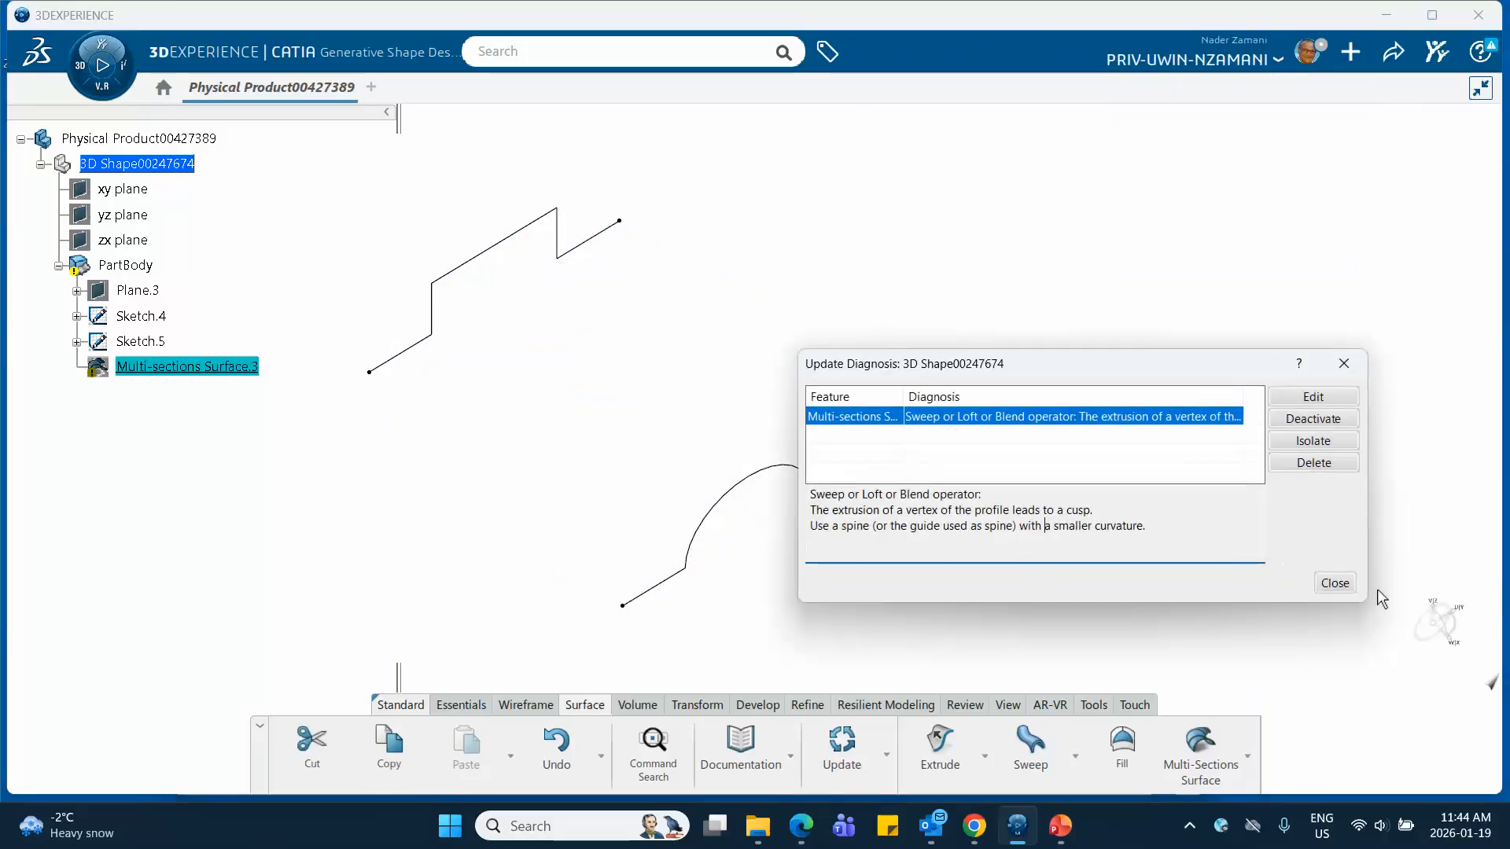
pyautogui.click(1335, 582)
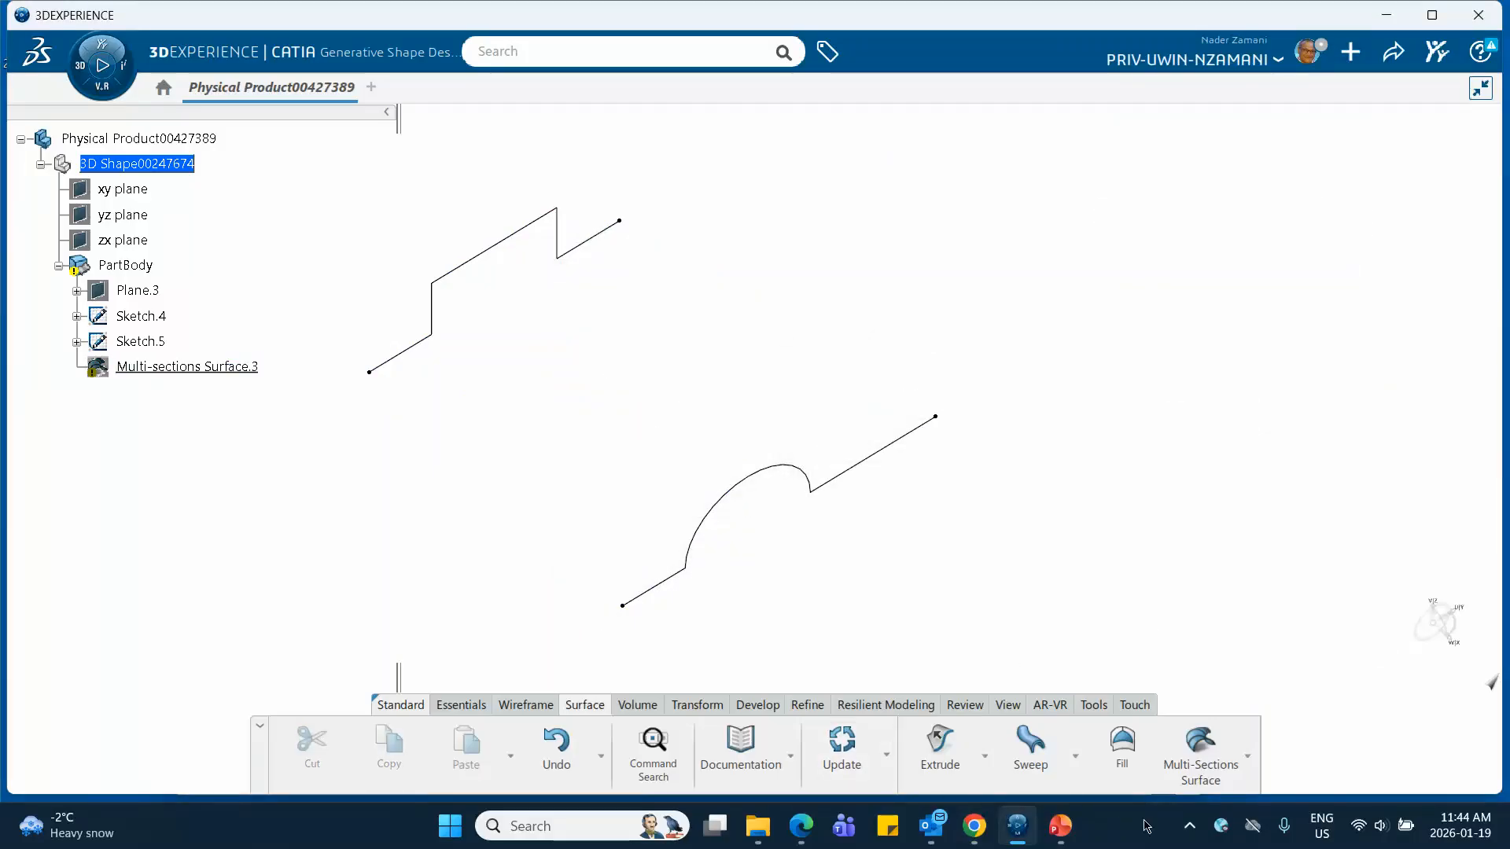